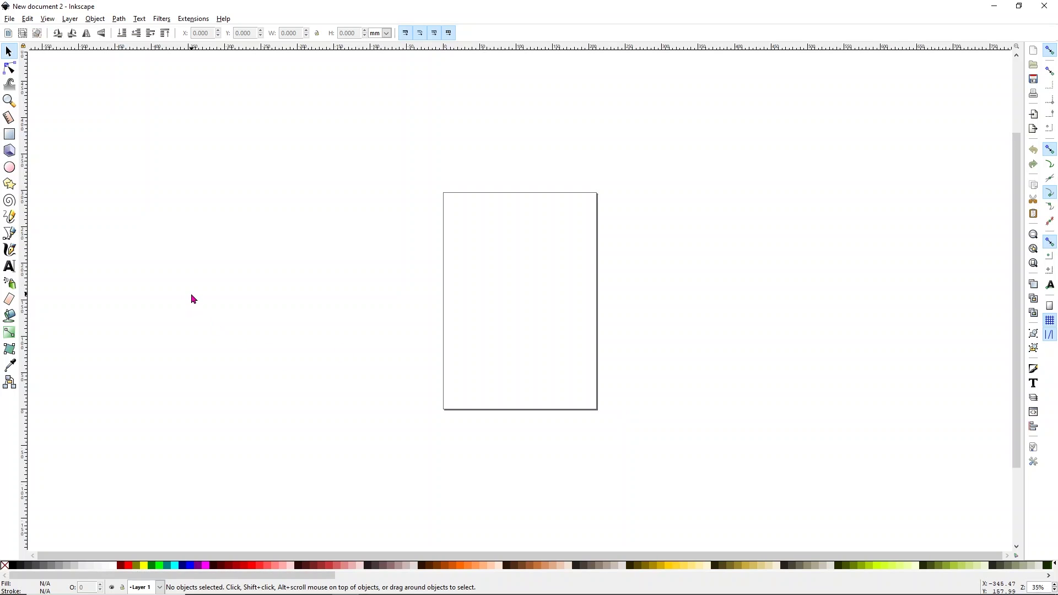
Add the letter K as a text object near the middle of the page
left_click(14, 270)
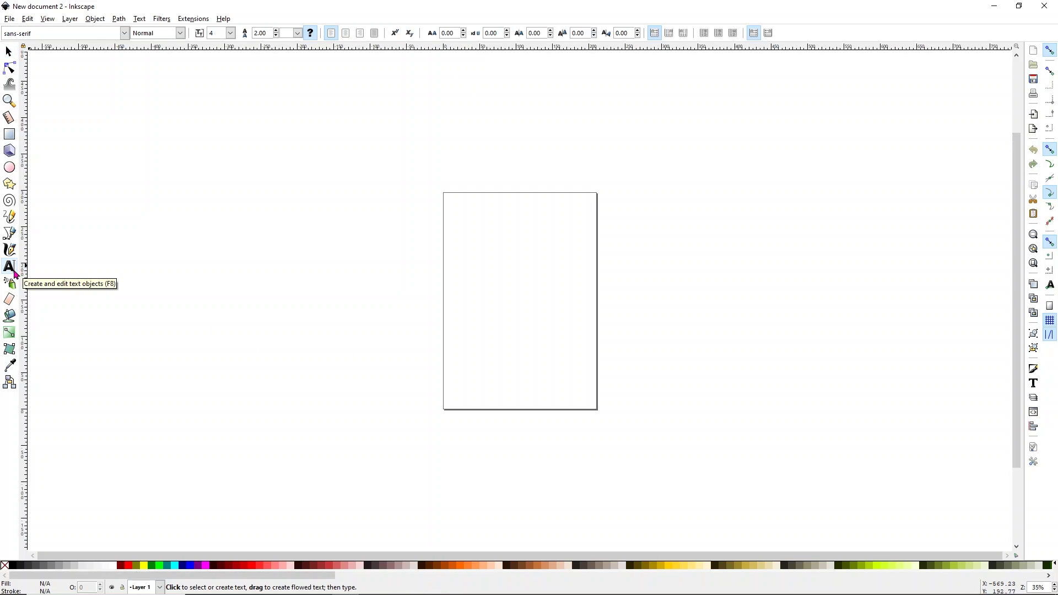
left_click(512, 281)
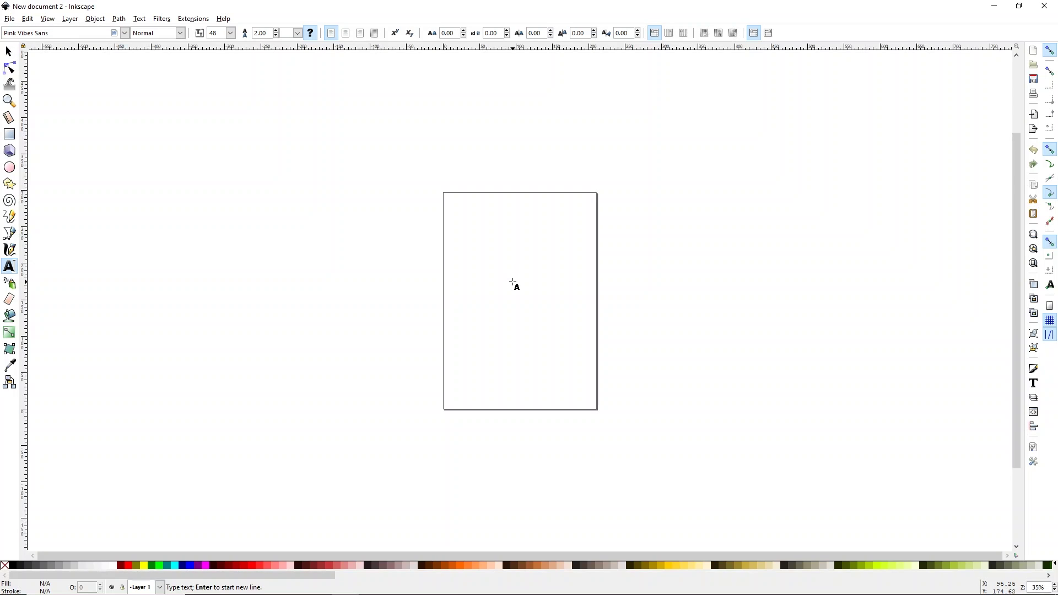
type("V")
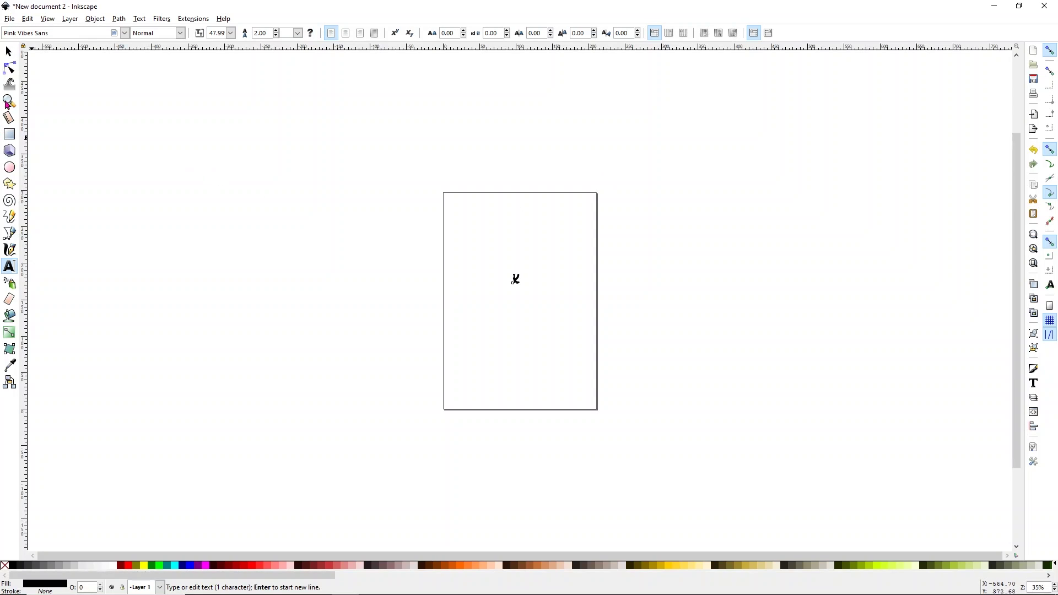
scroll(530, 253, "up", 2)
scroll(530, 270, "down", 1)
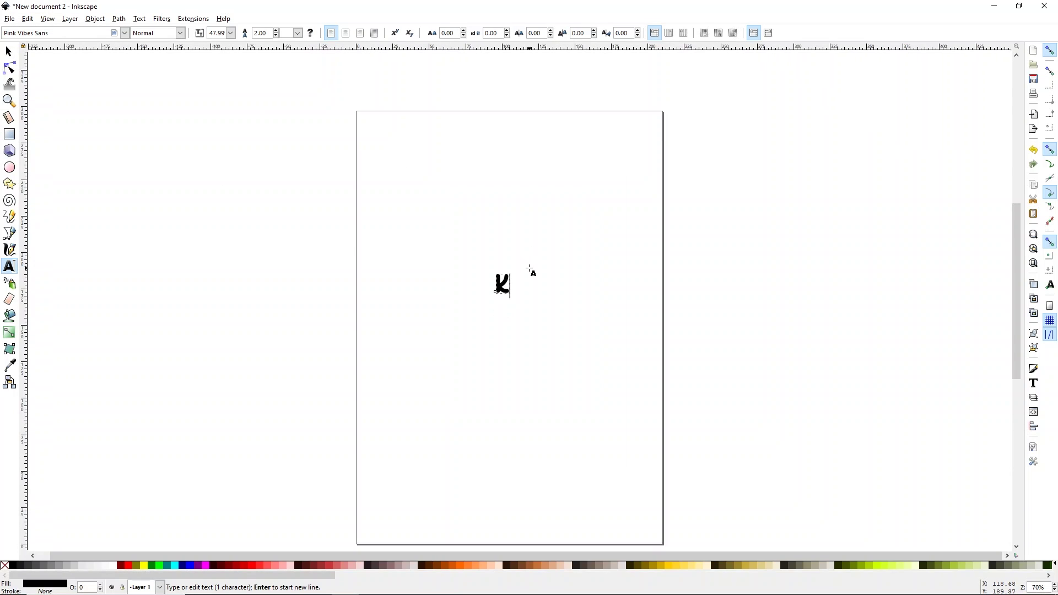
Enlarge the letter K to about 101 × 148 mm and place it in the right half of the page
key("F1")
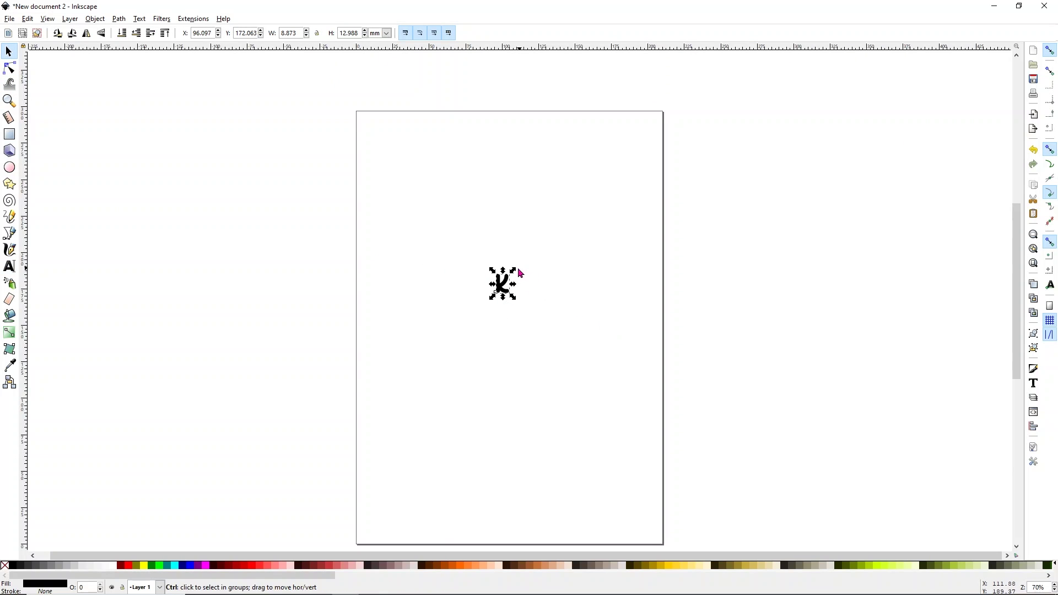
left_click(581, 302)
left_click(500, 283)
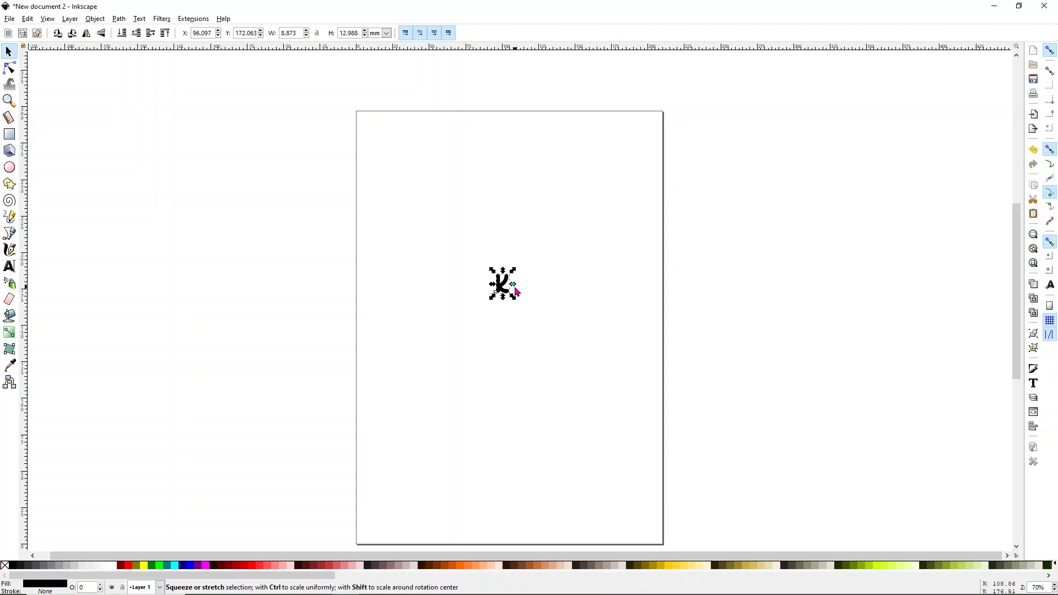
left_click_drag(510, 271, 732, 140)
left_click_drag(520, 283, 477, 374)
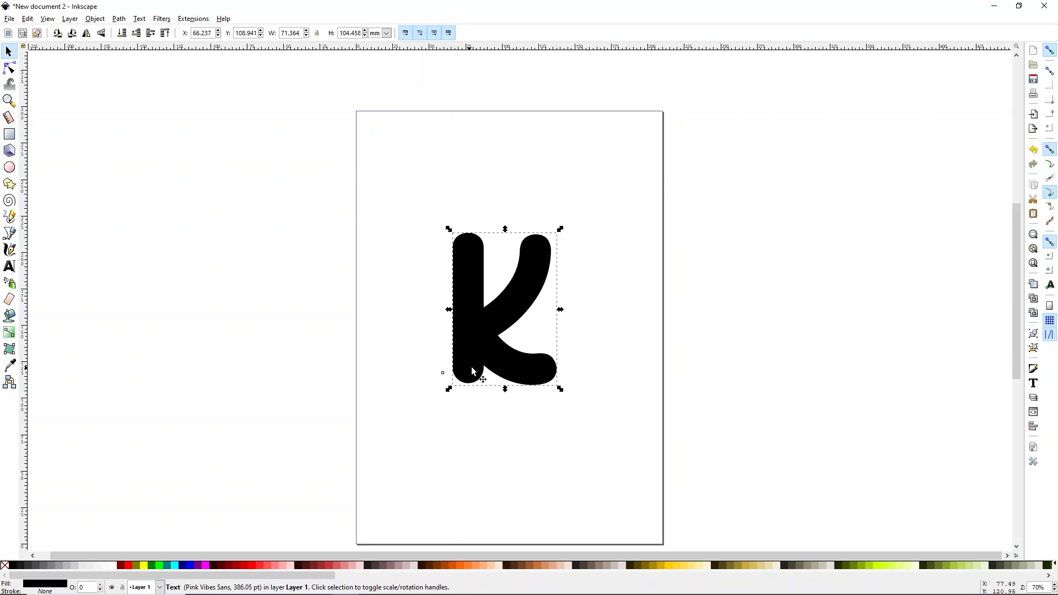
left_click_drag(560, 391, 604, 456)
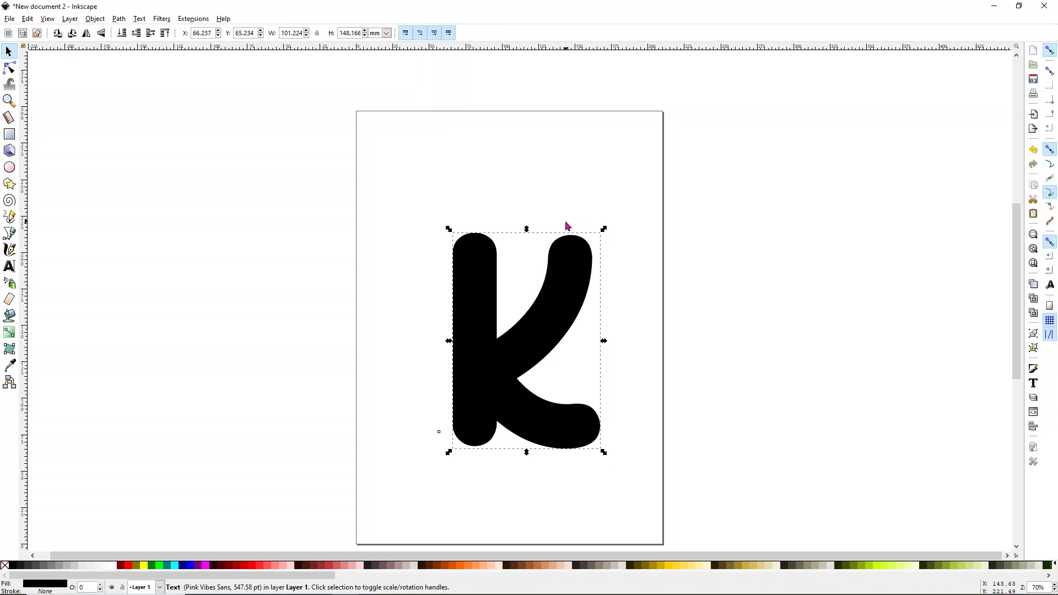
left_click_drag(548, 296, 586, 293)
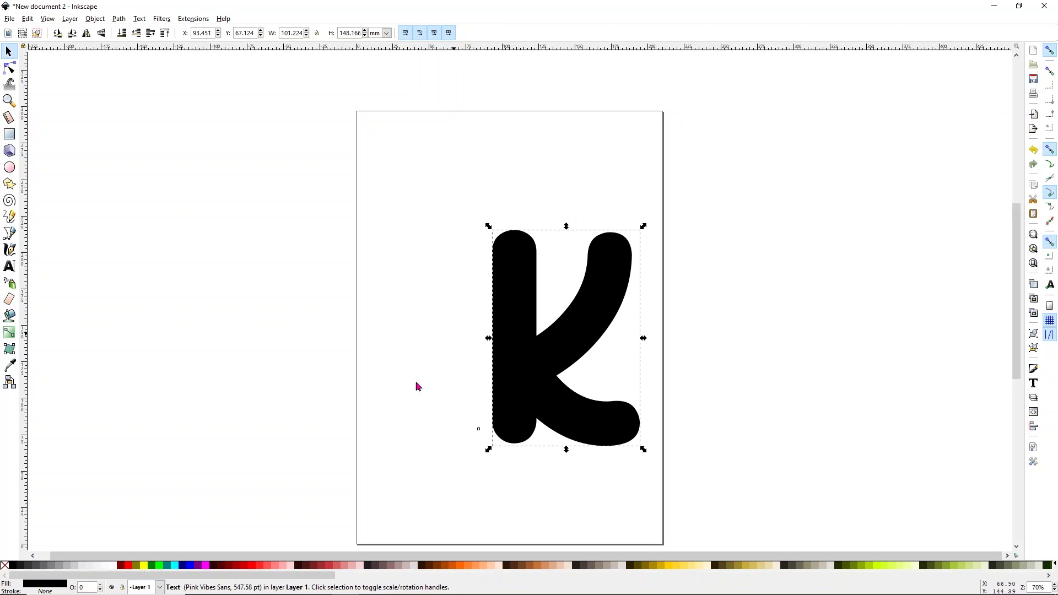
Change the font of the large letter K to Impact
left_click(533, 345)
double_click(533, 344)
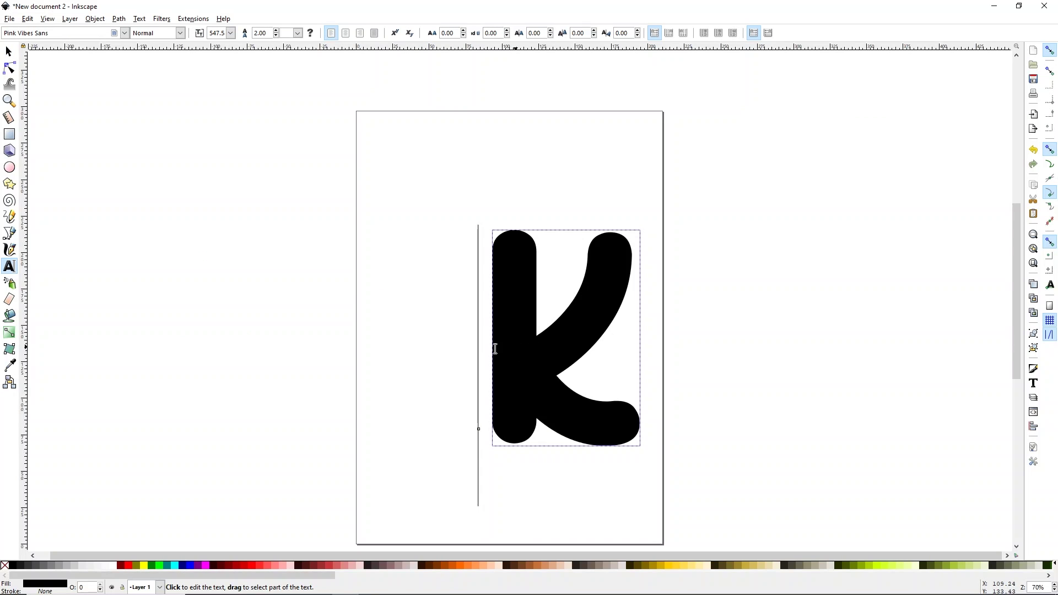
left_click(124, 34)
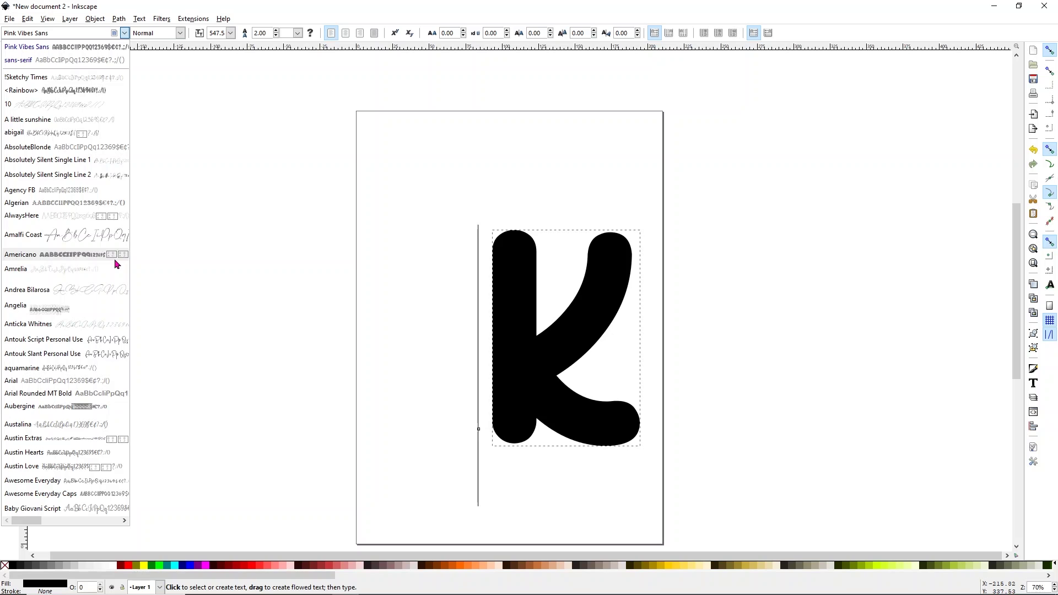
scroll(54, 92, "down", 15)
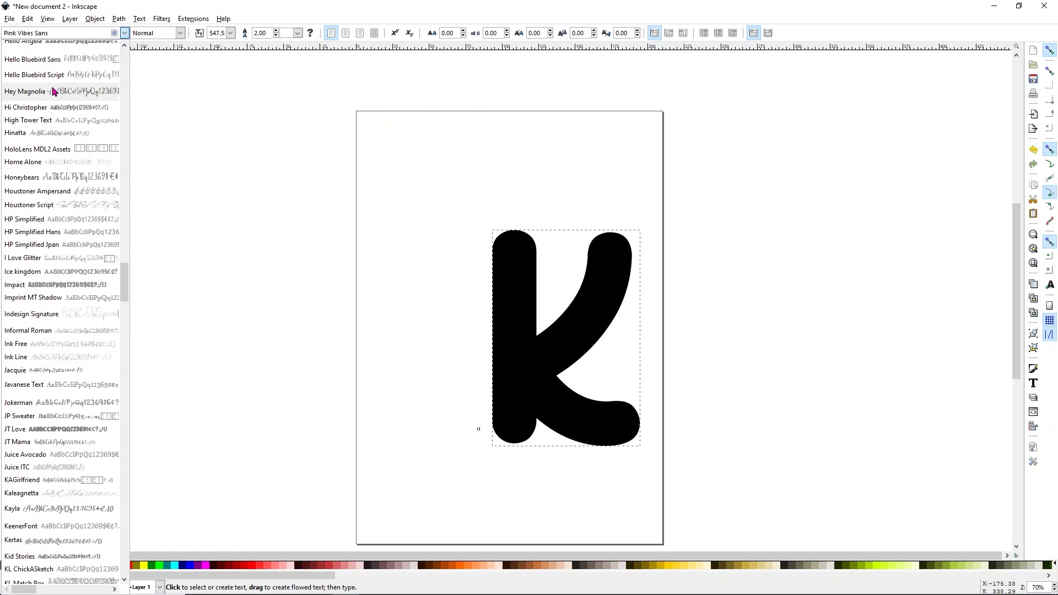
left_click(30, 286)
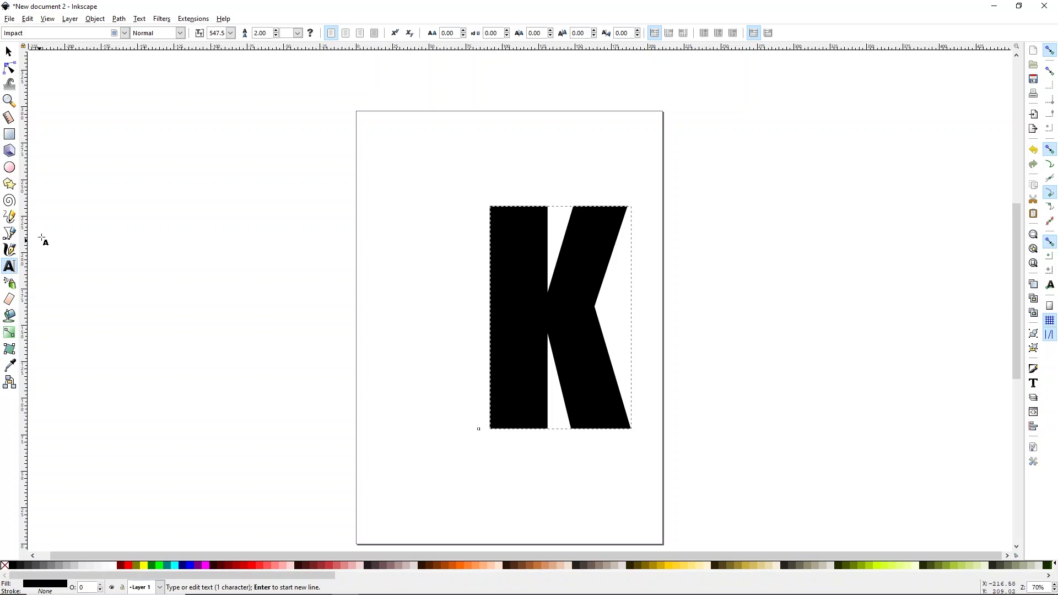
Add a separate text object with the first name, above and to the left of the large K
left_click(11, 267)
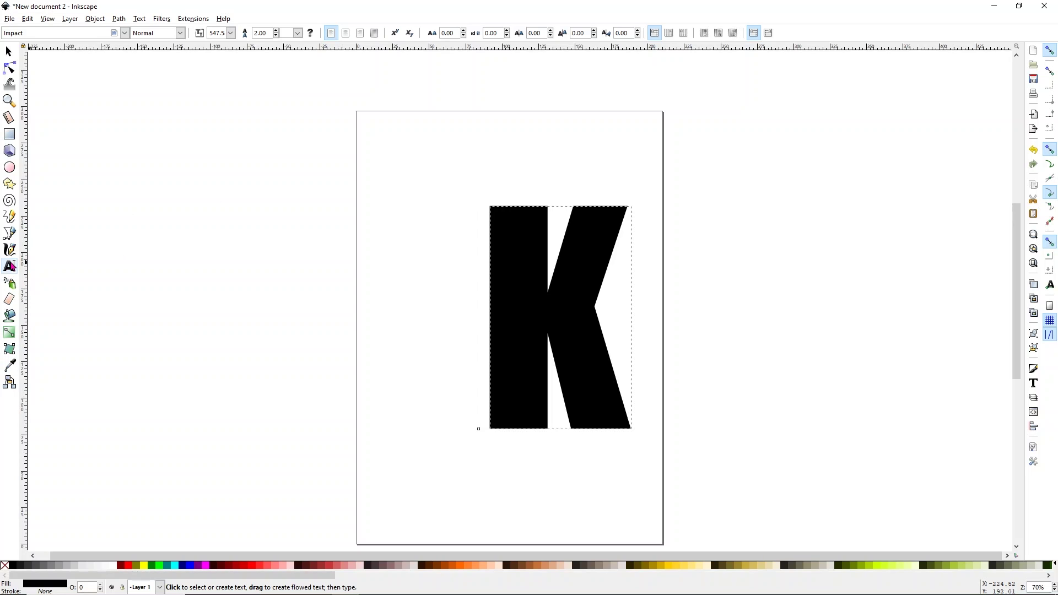
left_click(315, 194)
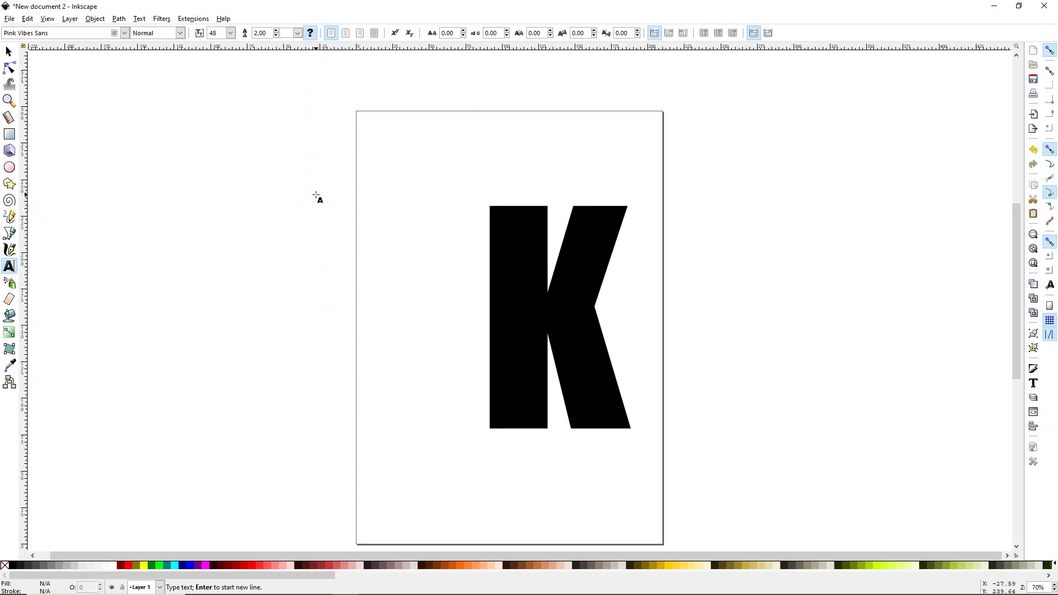
type("Katie")
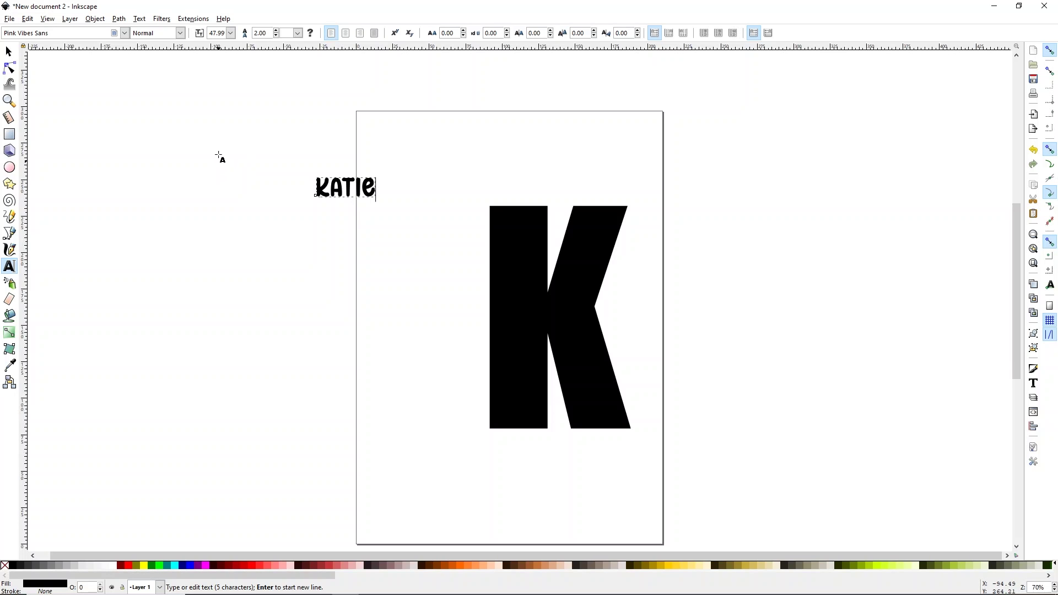
Try the <Rainbow>, Barbie and Beach fonts on the name text
left_click(125, 33)
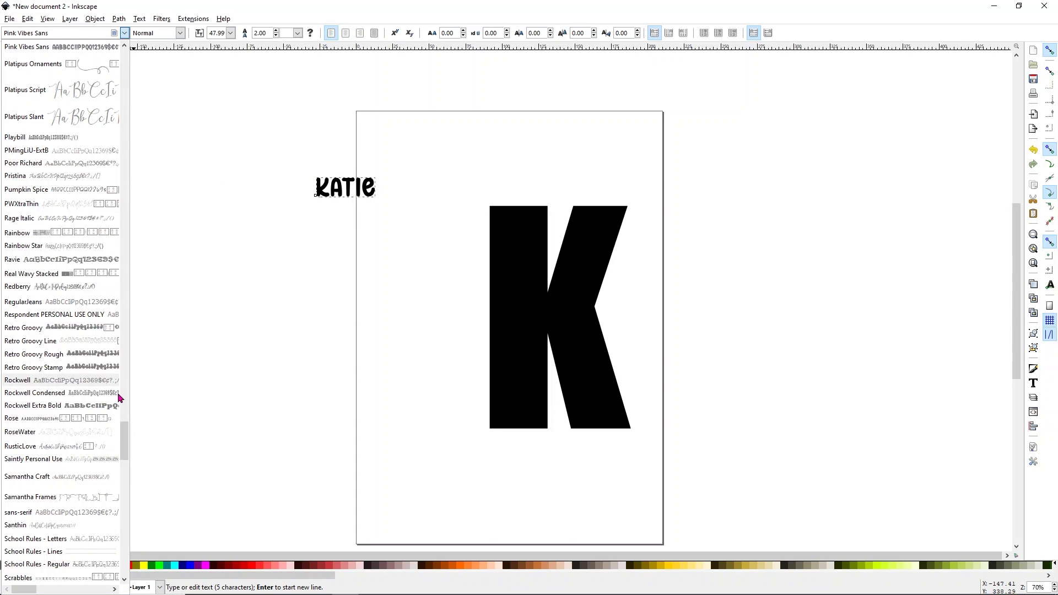
scroll(126, 418, "up", 5)
scroll(135, 384, "up", 20)
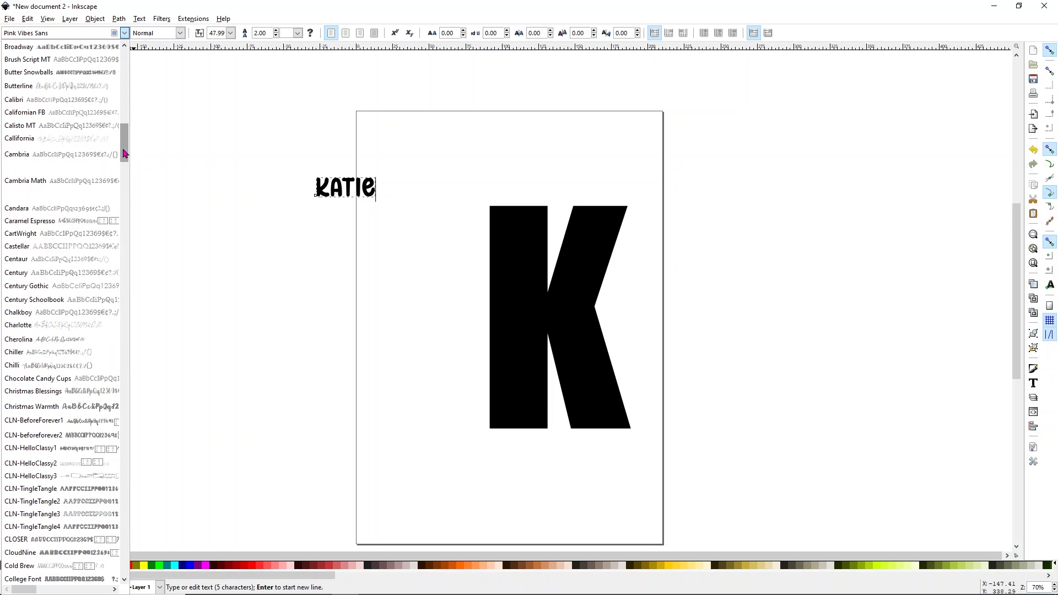
left_click_drag(125, 154, 130, 88)
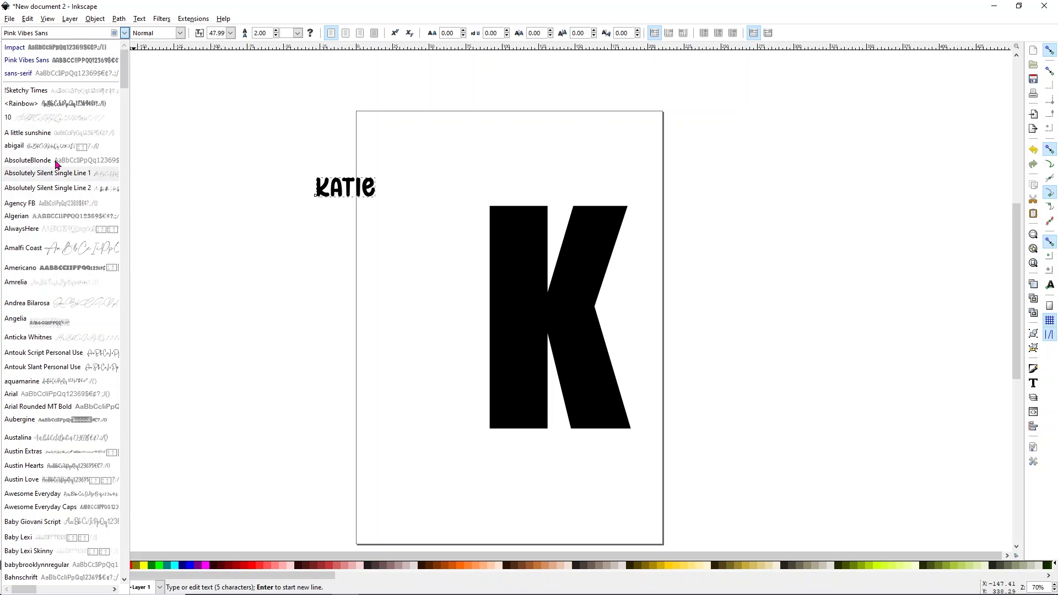
left_click(79, 104)
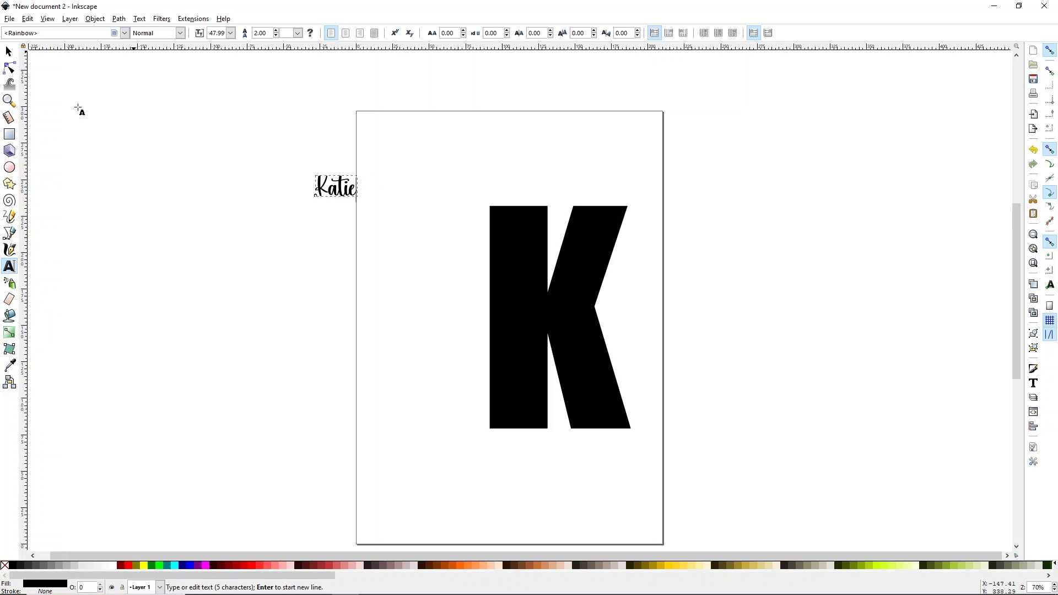
left_click(124, 34)
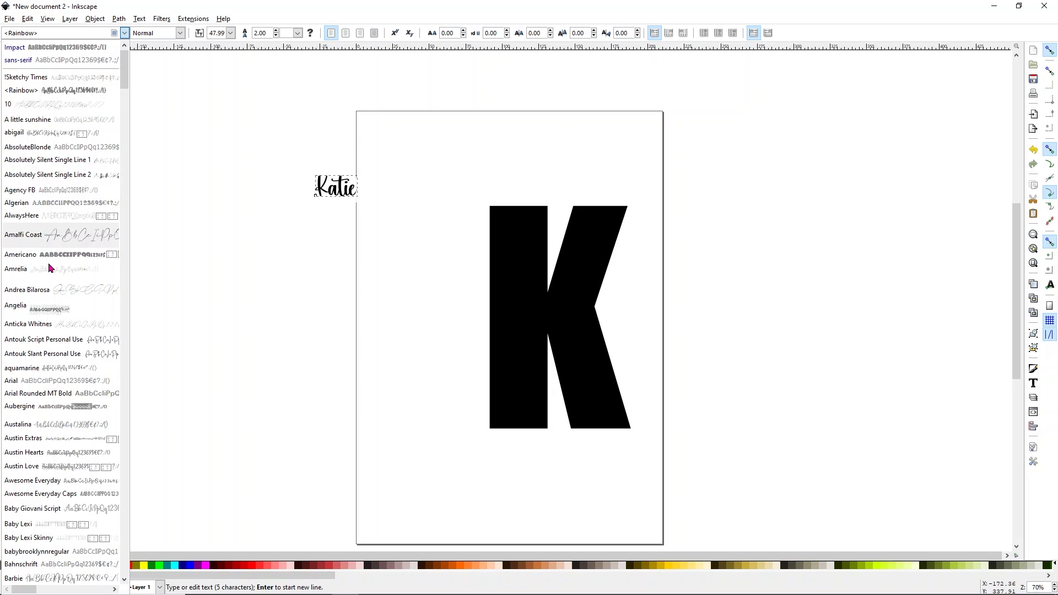
scroll(52, 312, "down", 5)
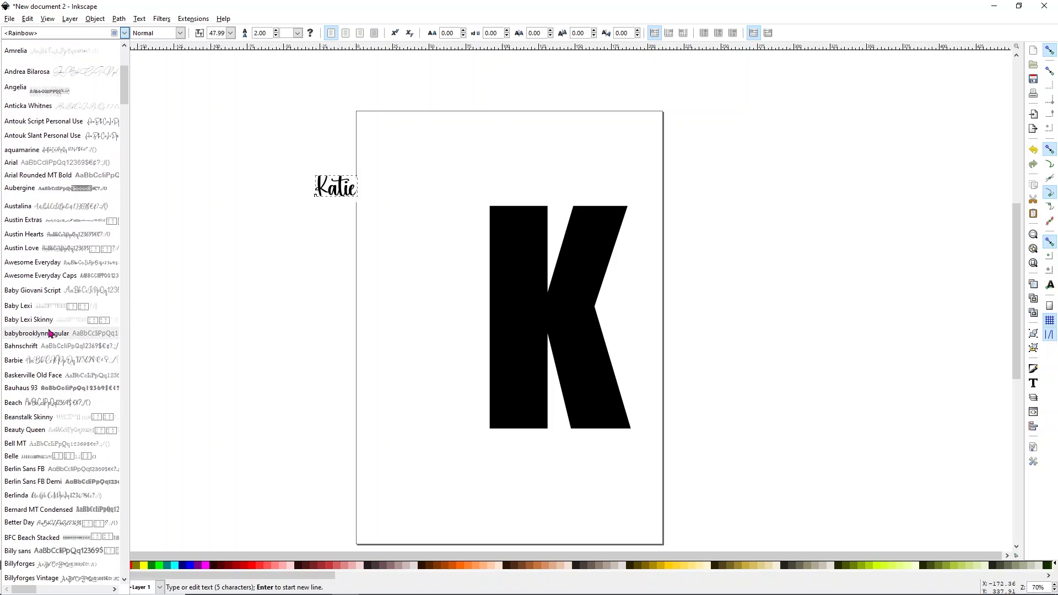
left_click(74, 361)
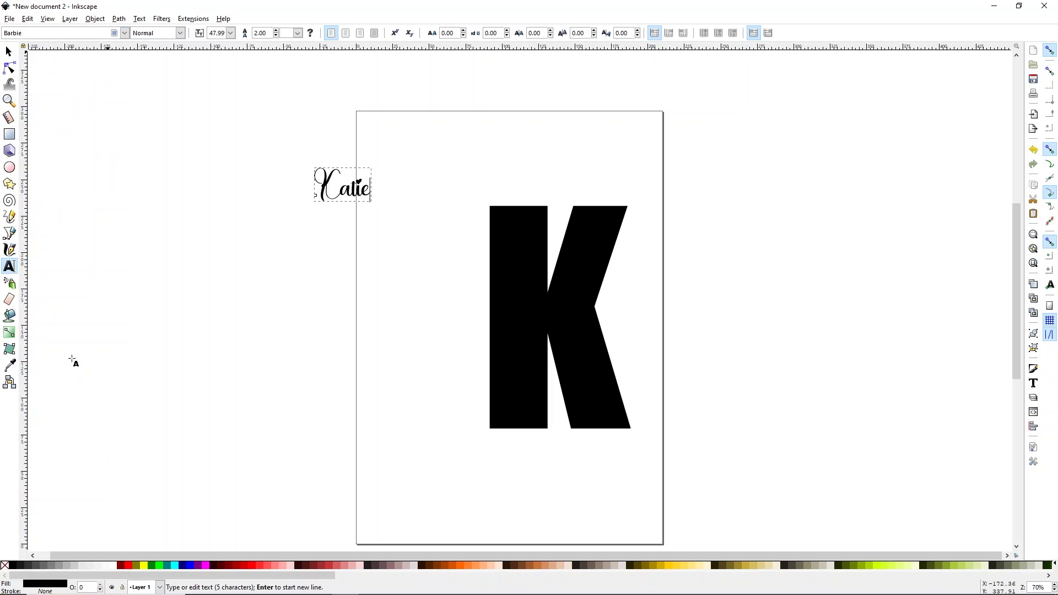
left_click(124, 33)
left_click(73, 404)
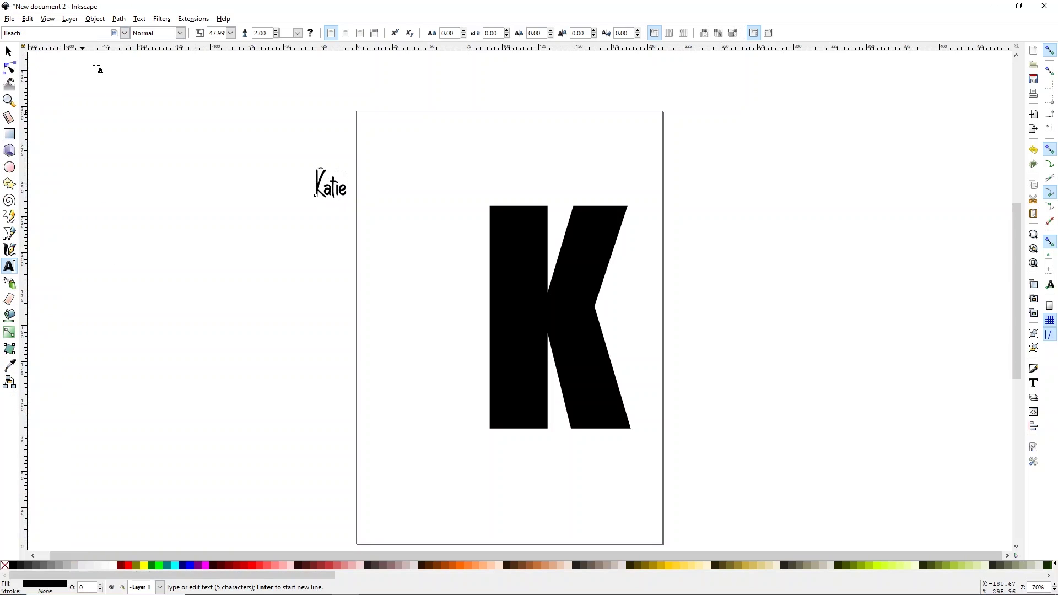
Set the font of the name text to Black Sample
left_click(124, 33)
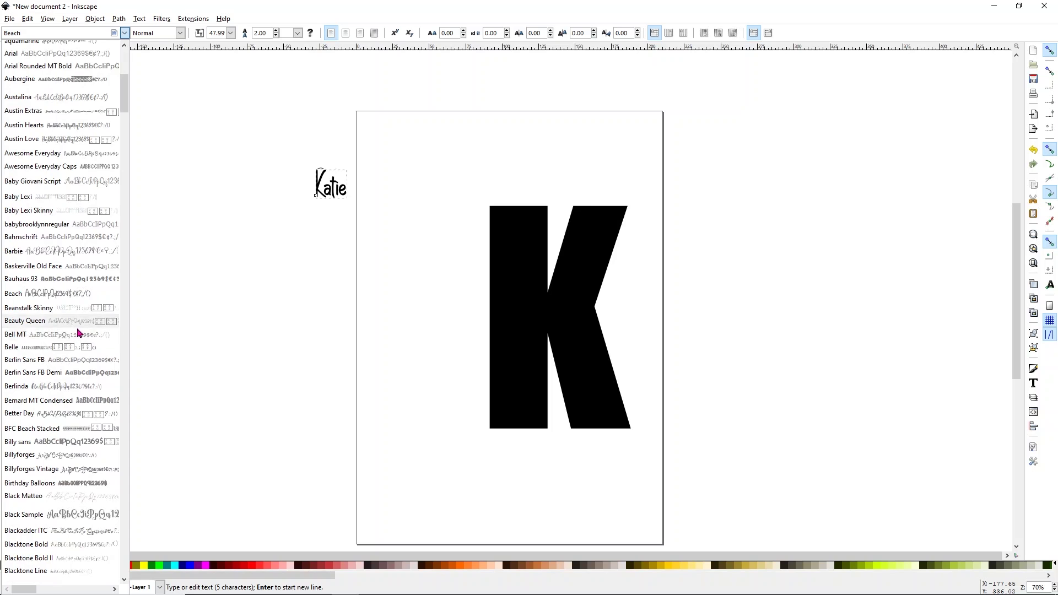
scroll(78, 337, "down", 1)
left_click(55, 464)
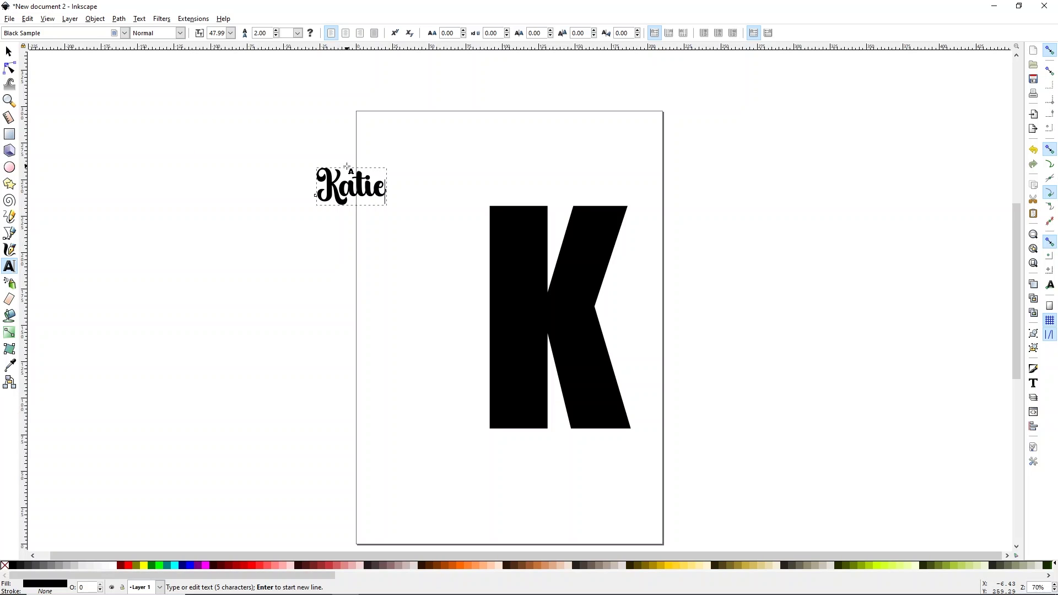
Move the name text to the left of the large K and rotate it 90° counter-clockwise
left_click(9, 51)
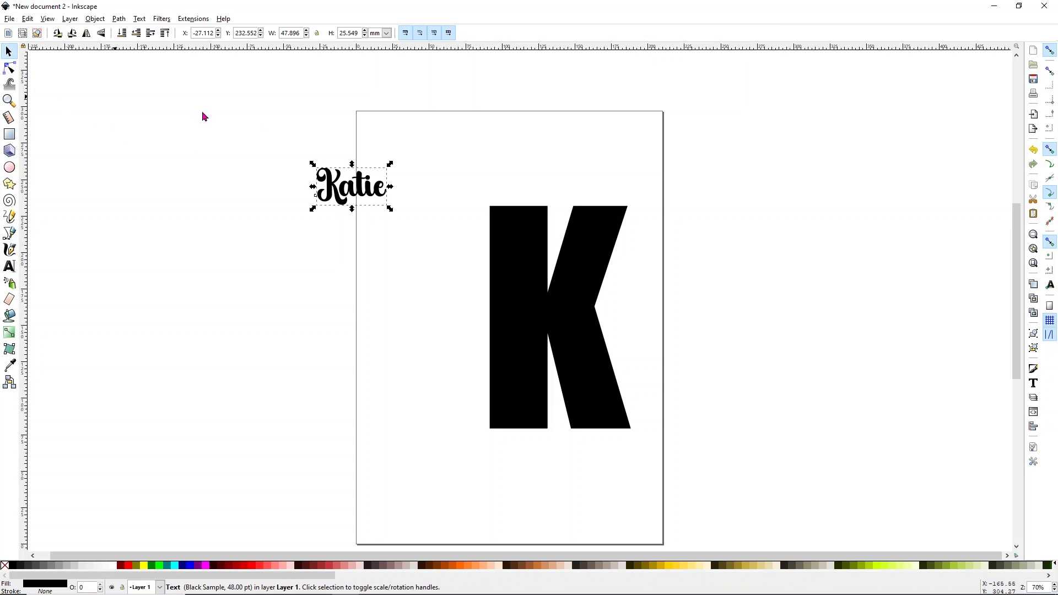
left_click_drag(355, 190, 436, 298)
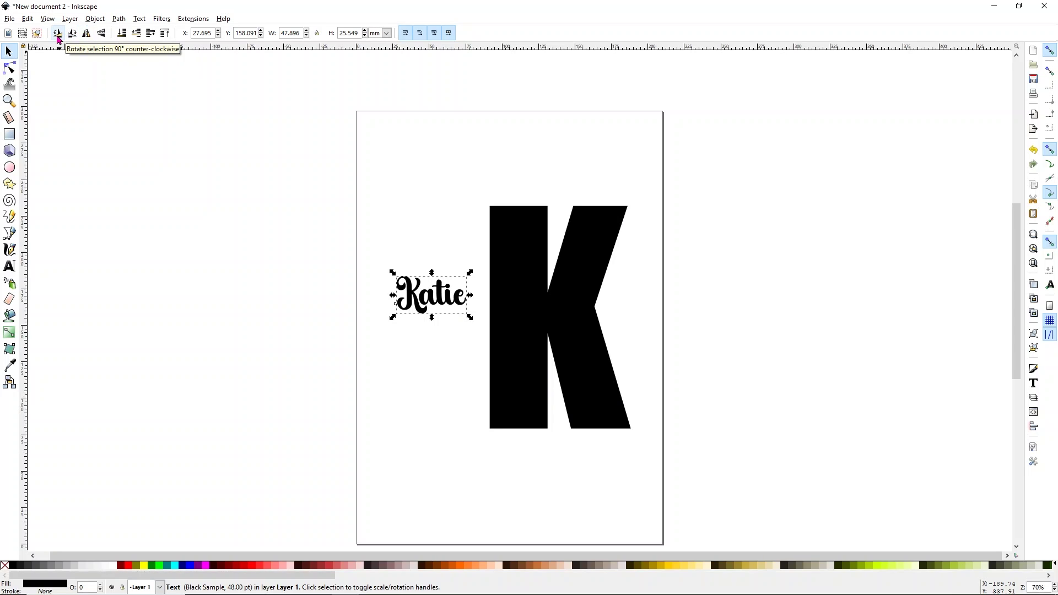
left_click(57, 34)
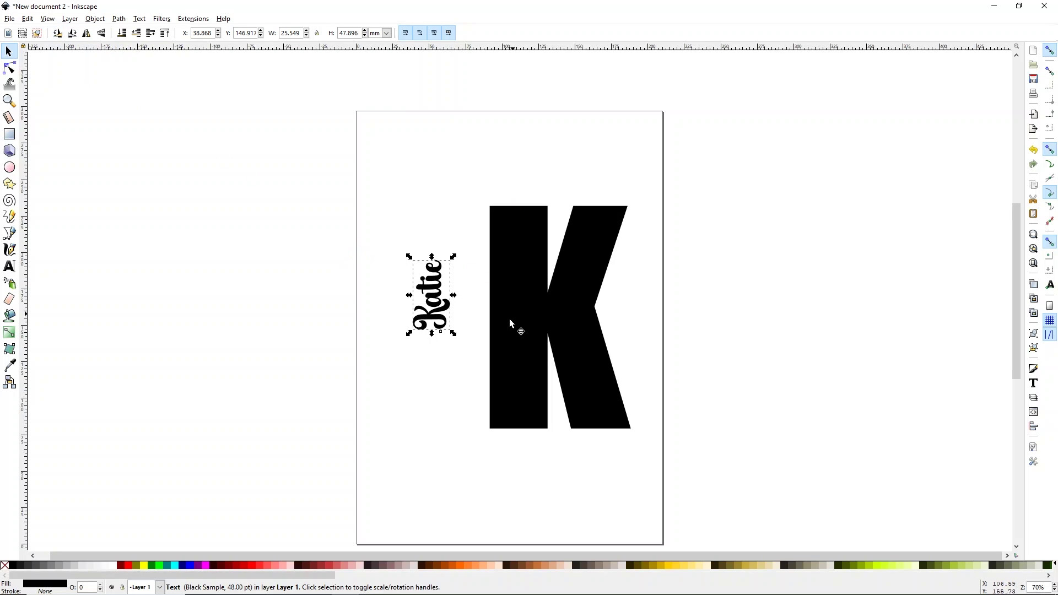
Fill the large letter K with bright red
left_click(504, 270)
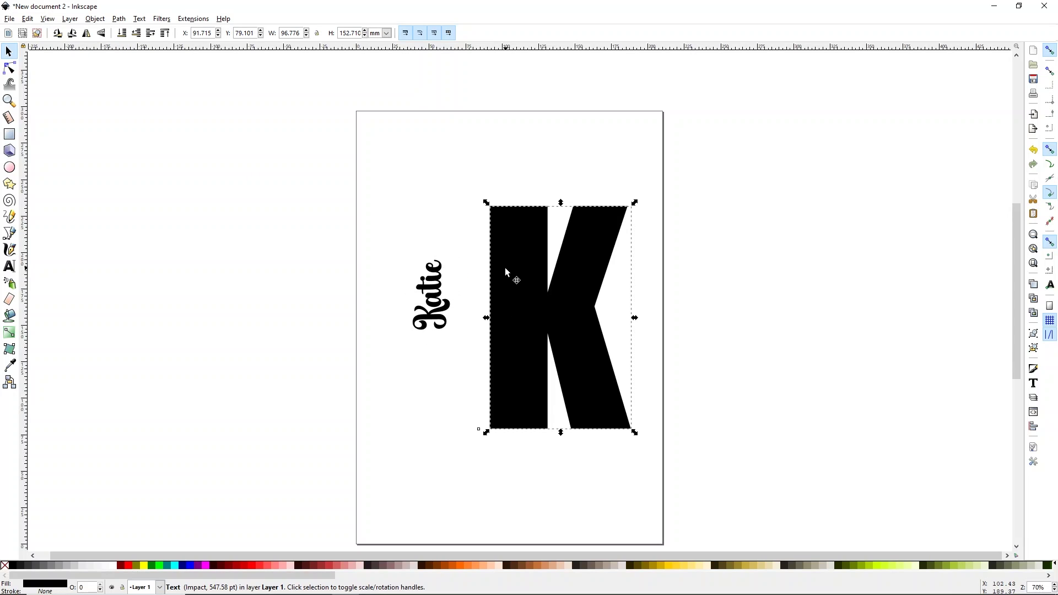
left_click(263, 566)
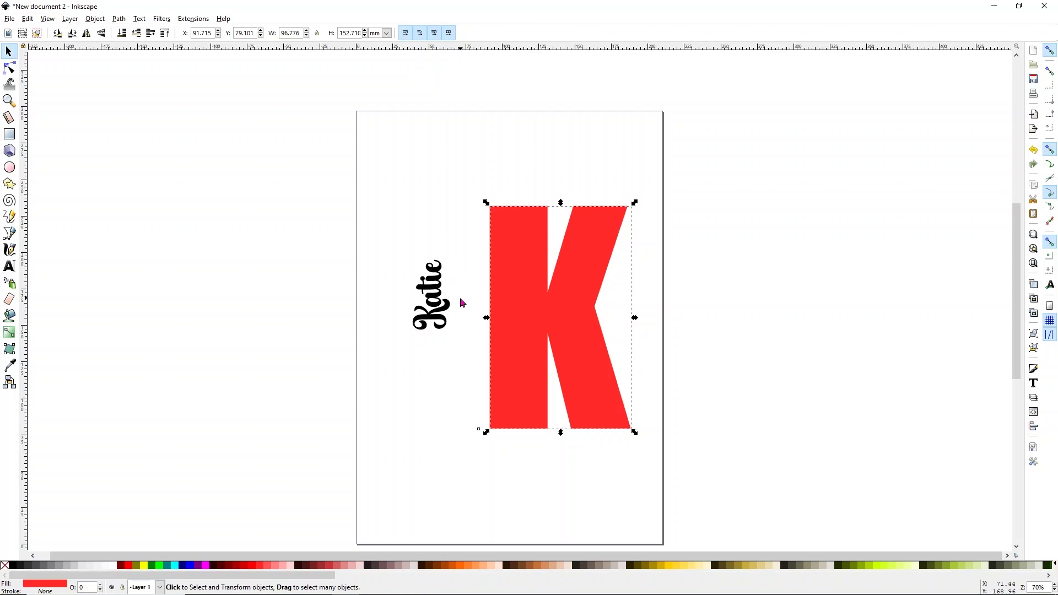
Enlarge the vertical name to about 78 × 147 mm and position it overlapping the left edge of the K's stem
left_click_drag(438, 309, 487, 257)
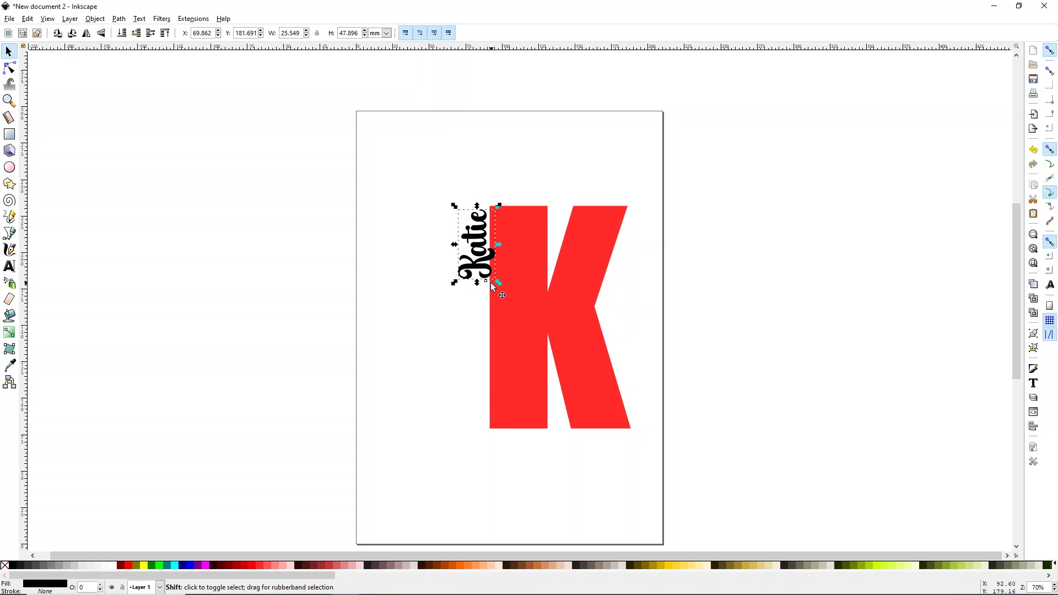
left_click_drag(499, 284, 568, 404)
left_click_drag(540, 347, 491, 337)
left_click_drag(516, 395, 486, 392)
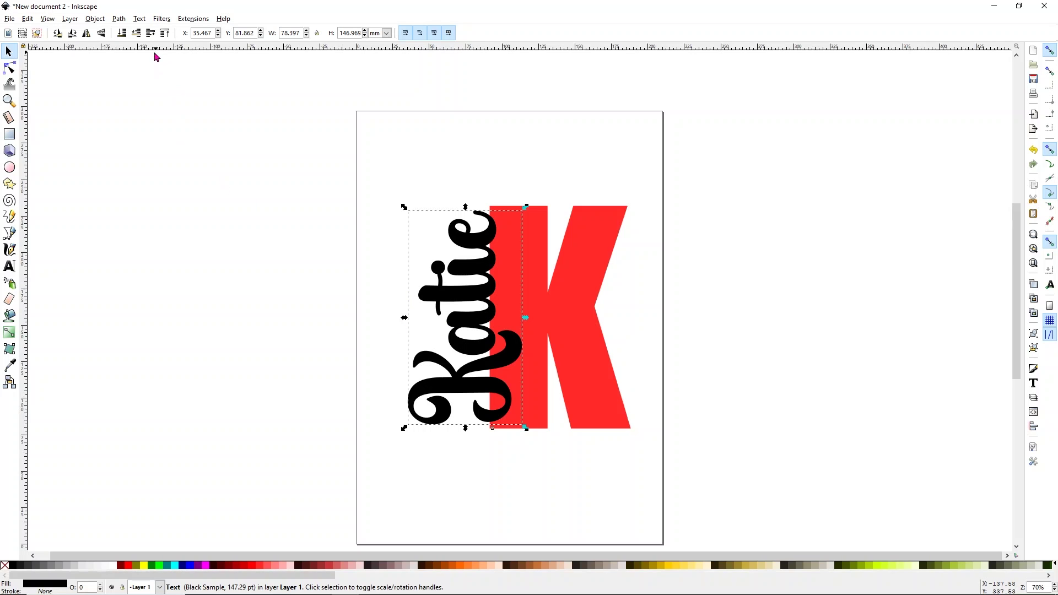
Create a linked offset of the vertical name and fill it with teal
left_click(120, 19)
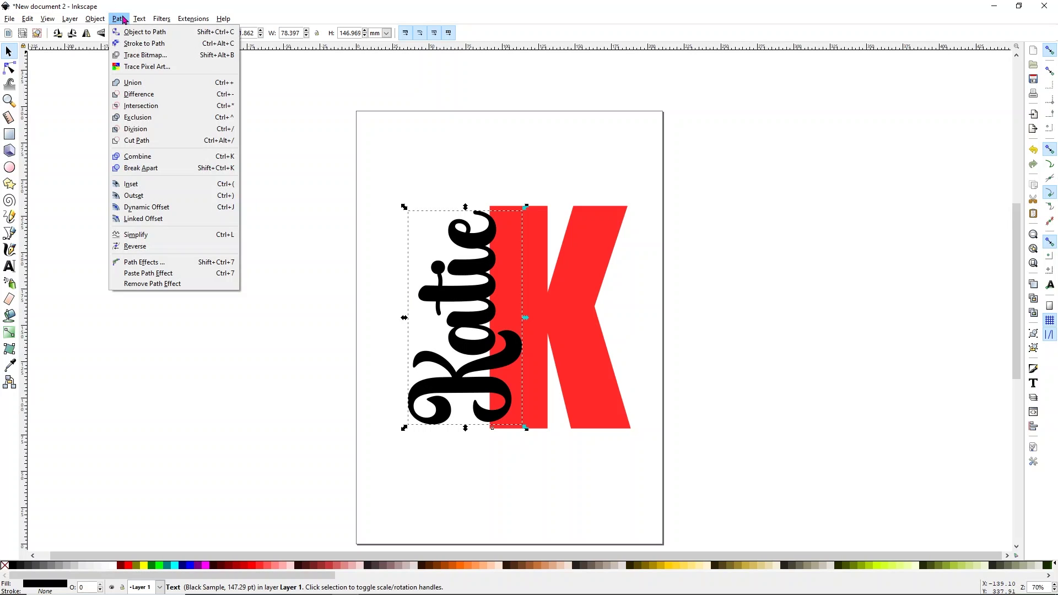
left_click(155, 221)
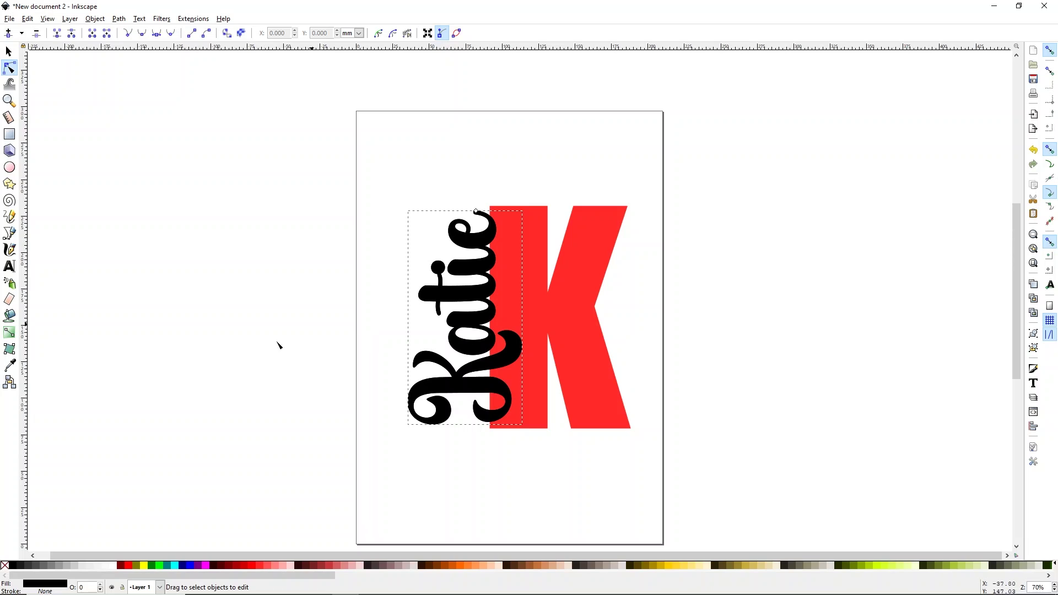
left_click(172, 570)
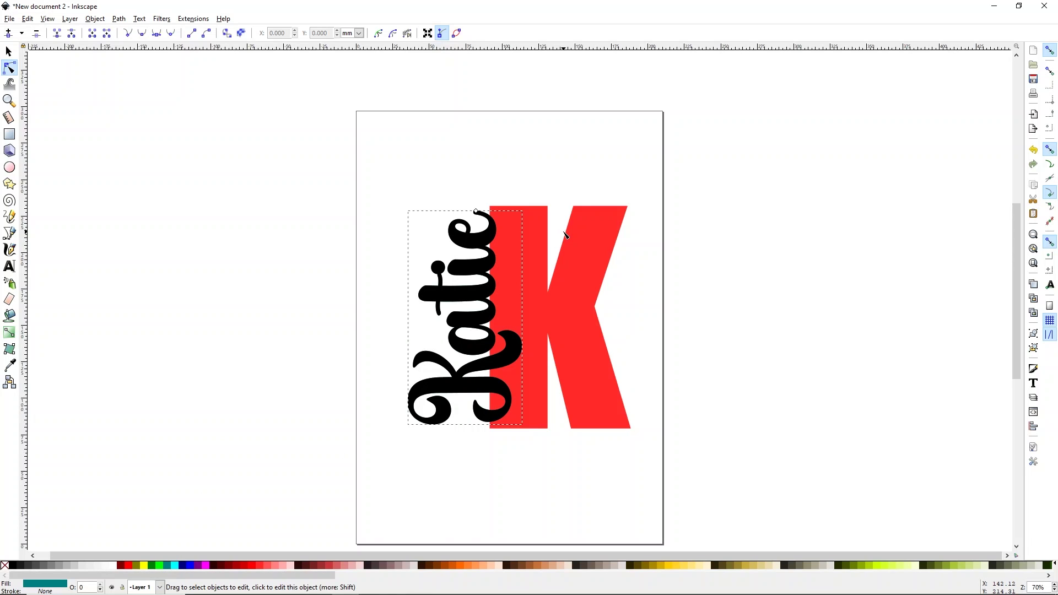
Disable snapping and expand the name's linked offset outward by about 2.8 pt
left_click(1051, 53)
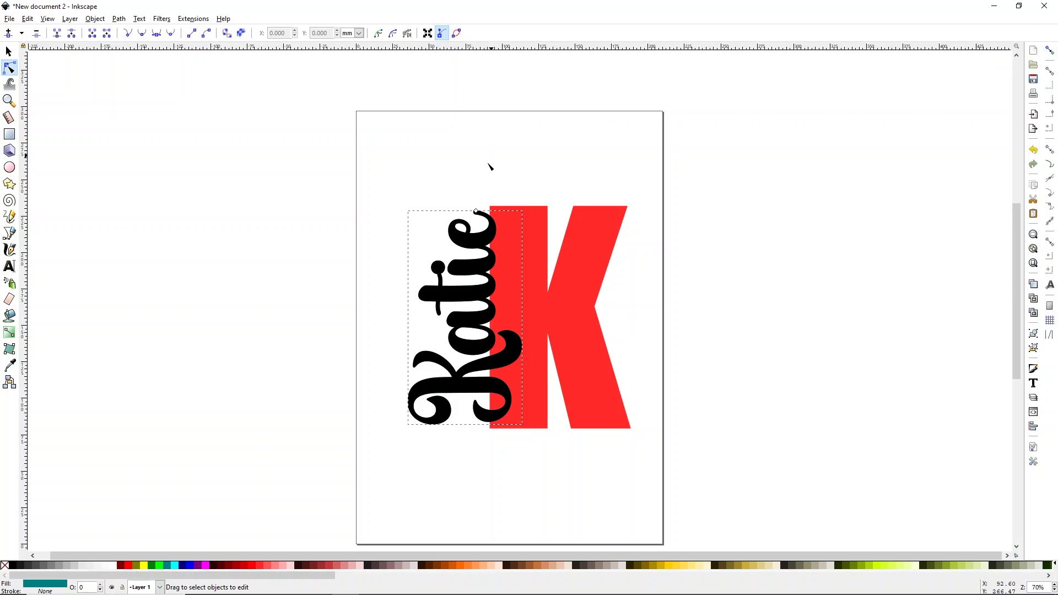
mouse_move(476, 212)
left_mouse_down()
mouse_move(475, 181)
mouse_move(481, 210)
left_mouse_up()
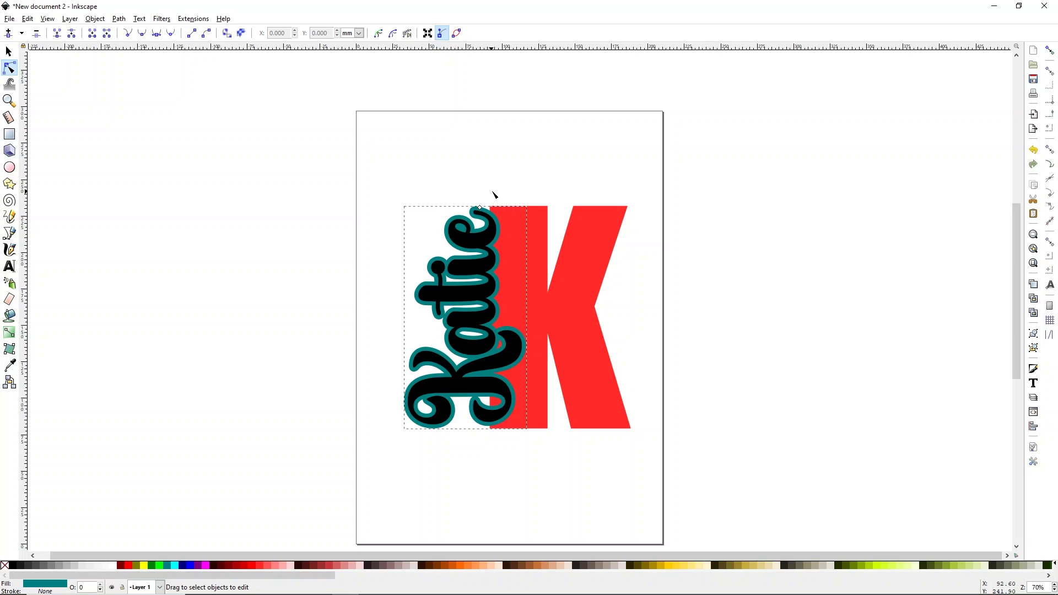
left_click(449, 152)
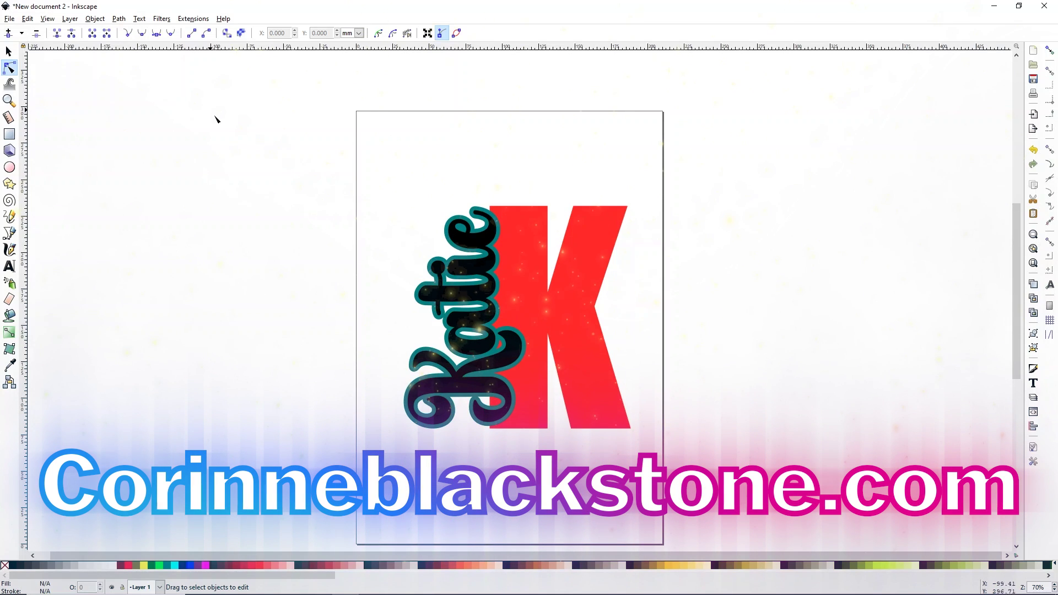
Subtract the teal linked offset from the large red K using Difference
left_click(9, 52)
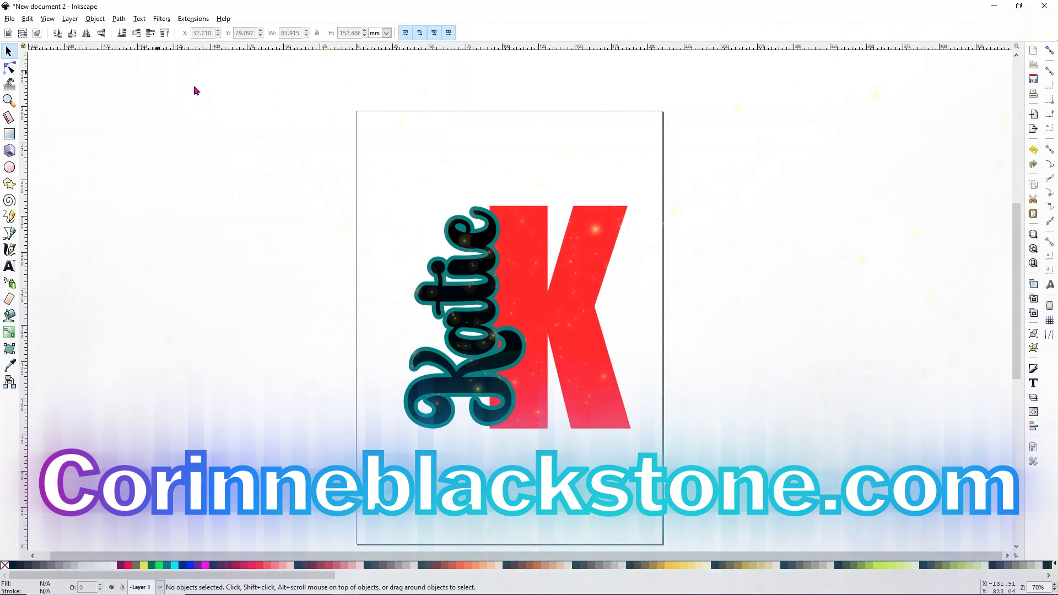
left_click(471, 206)
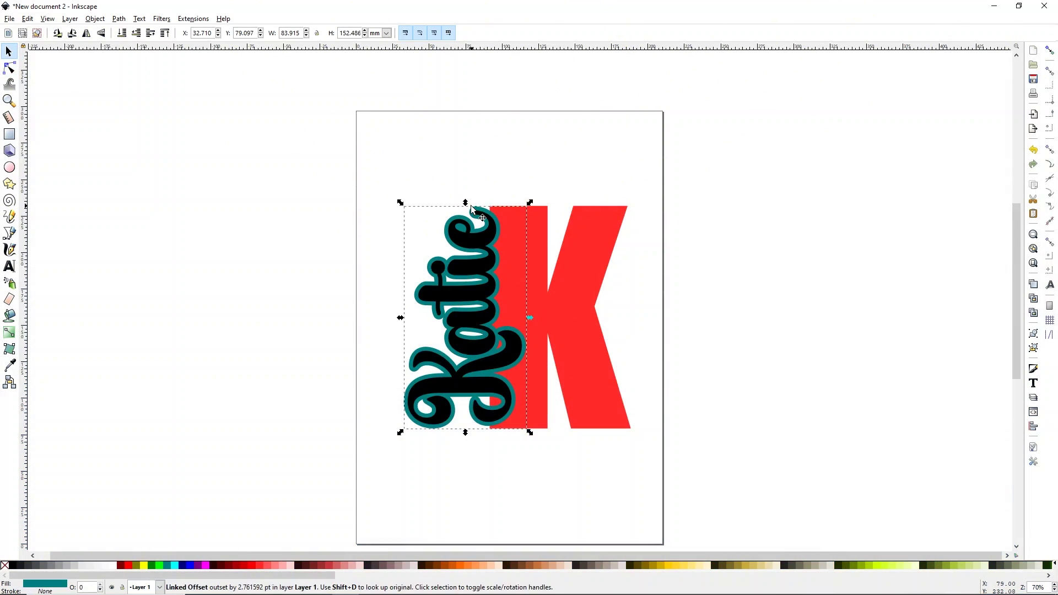
left_click(598, 247, "shift")
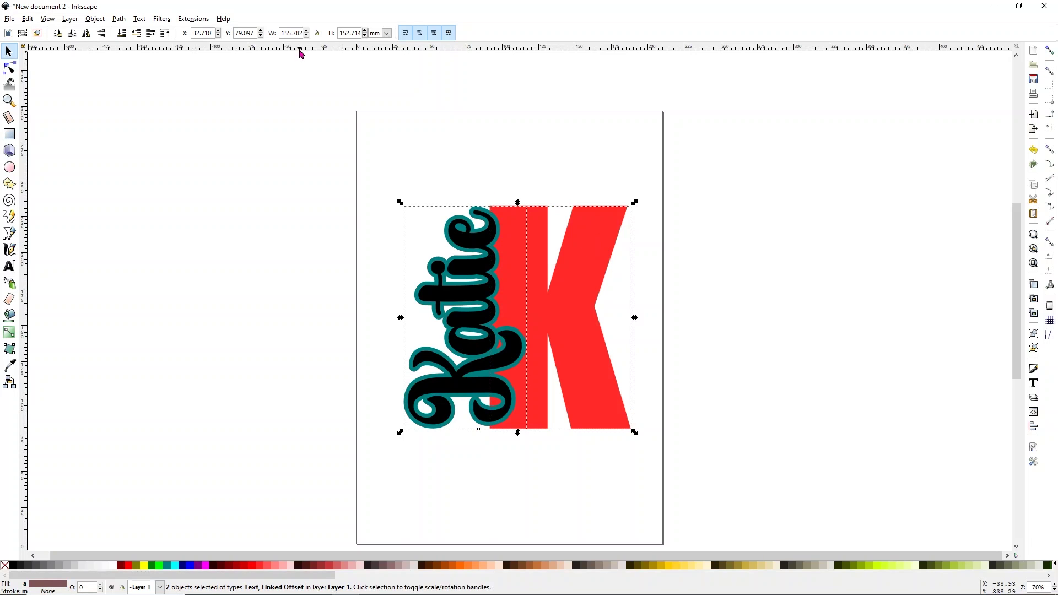
left_click(125, 18)
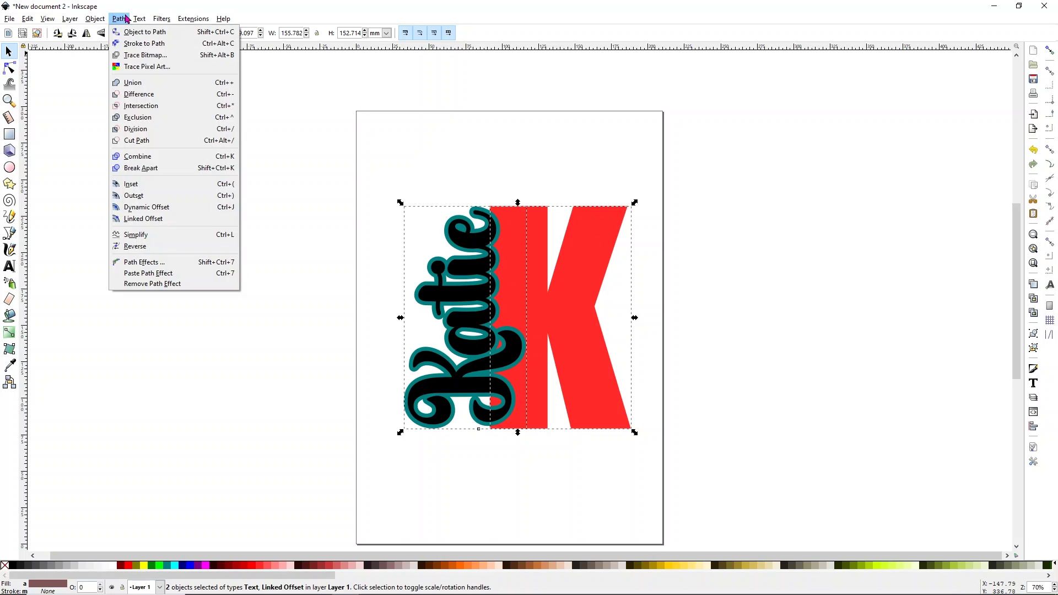
left_click(139, 96)
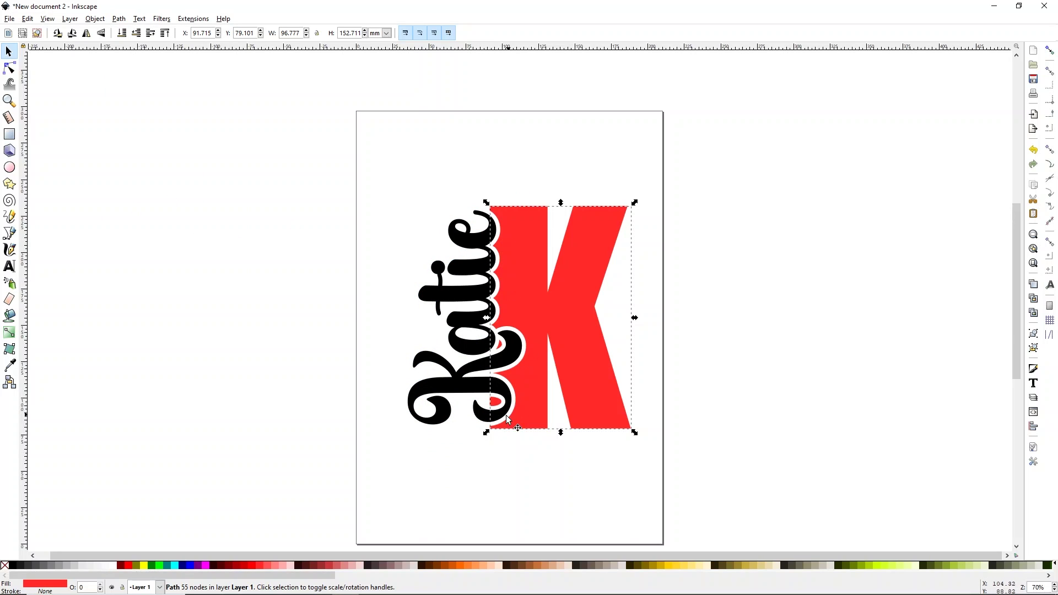
left_click(351, 334)
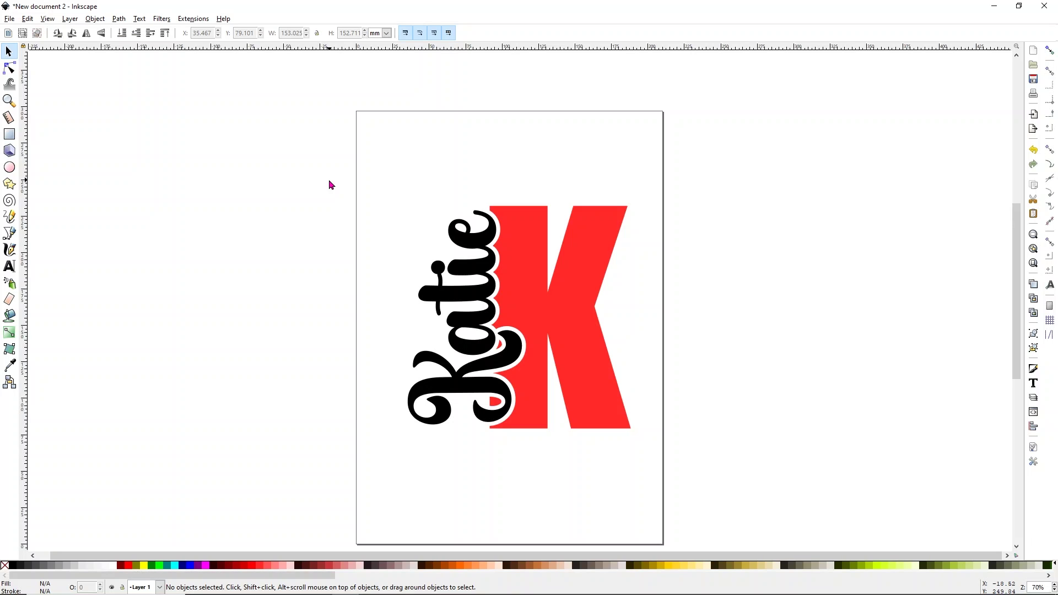
Apply Object to Path and Union to the cut red K
left_click(569, 244)
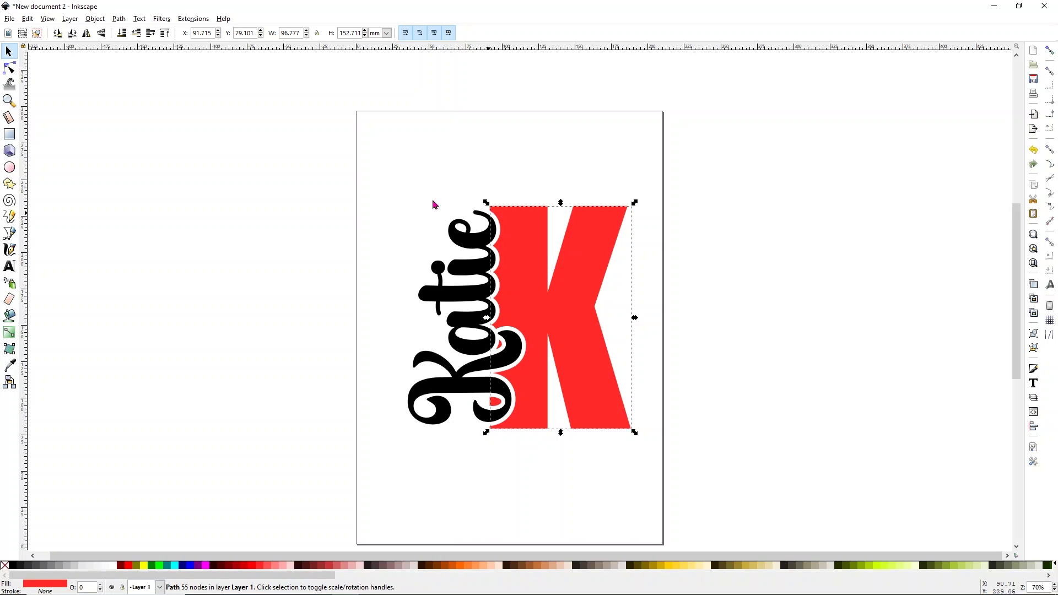
left_click(120, 20)
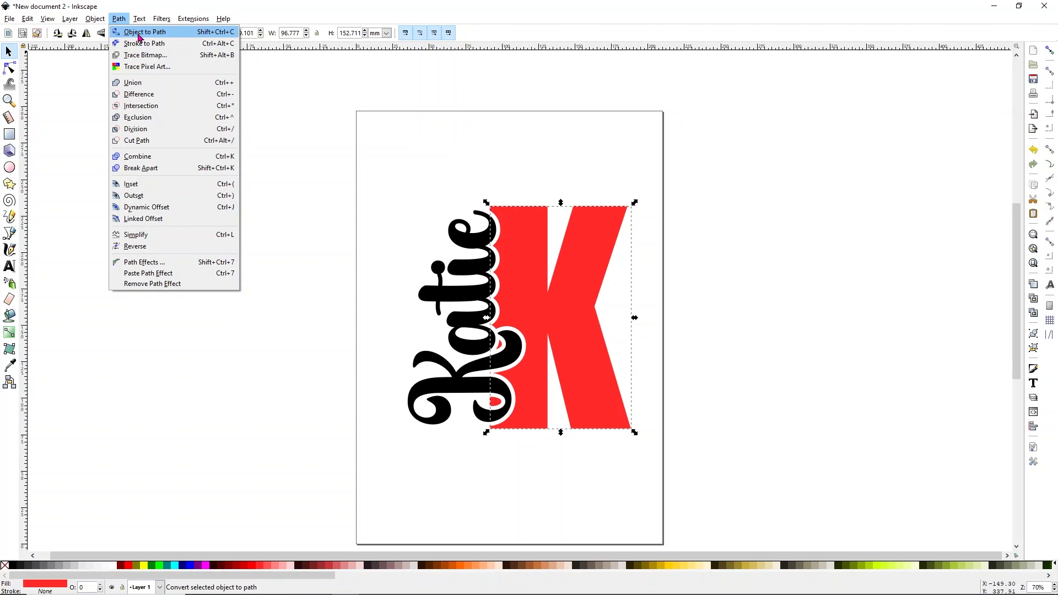
left_click(139, 34)
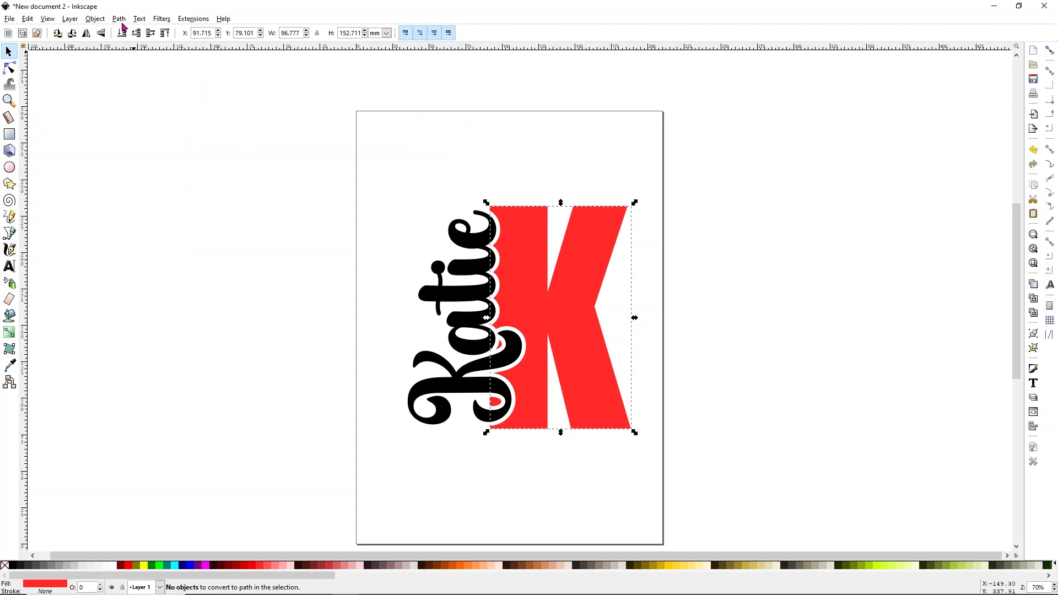
left_click(119, 20)
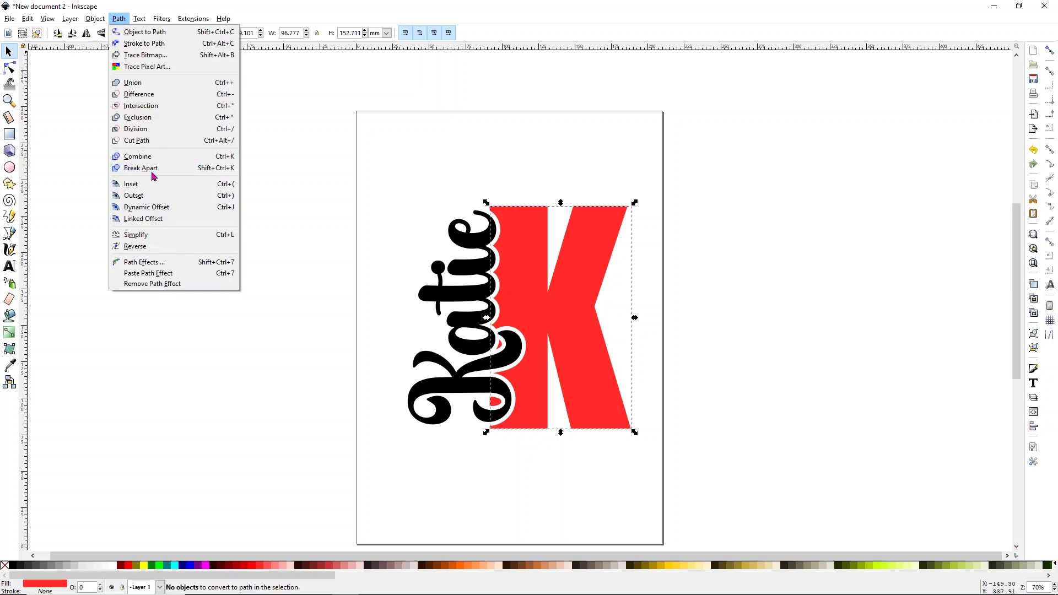
left_click(146, 83)
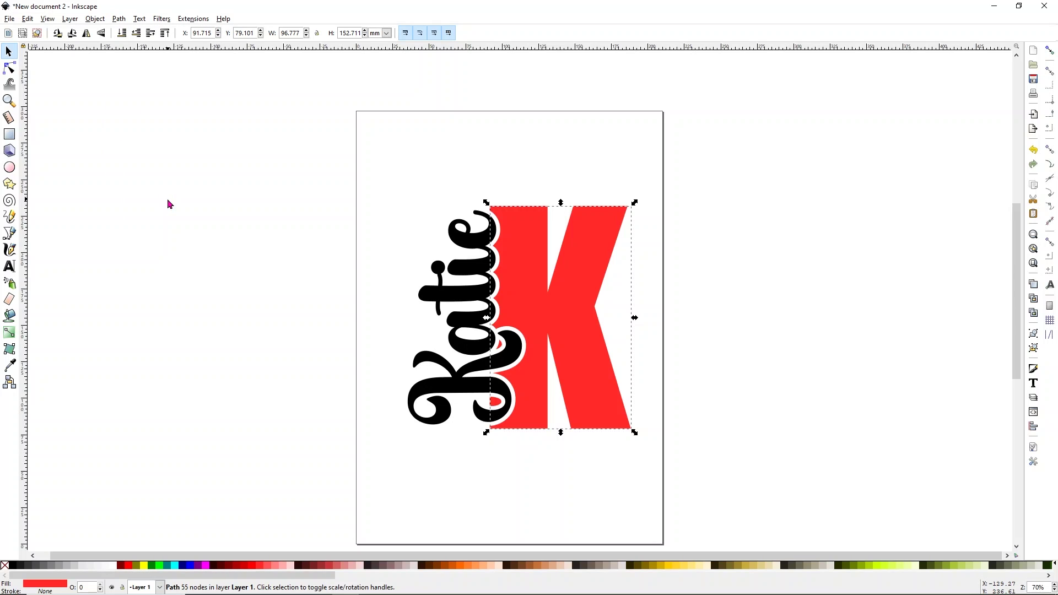
left_click(220, 212)
Convert the vertical name text to paths and ungroup its letters
left_click(435, 284)
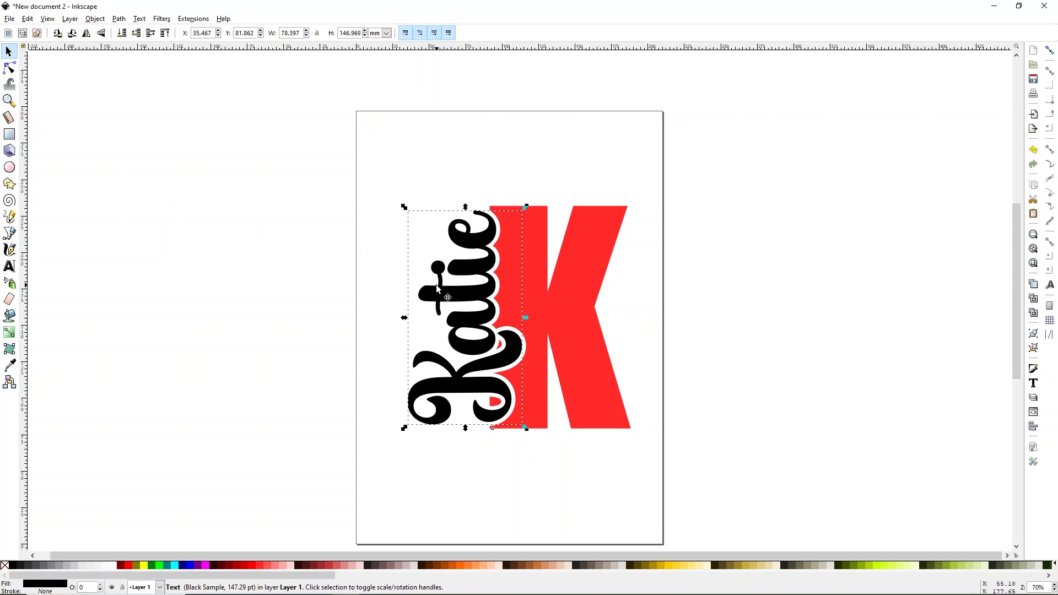
left_click(119, 19)
left_click(121, 33)
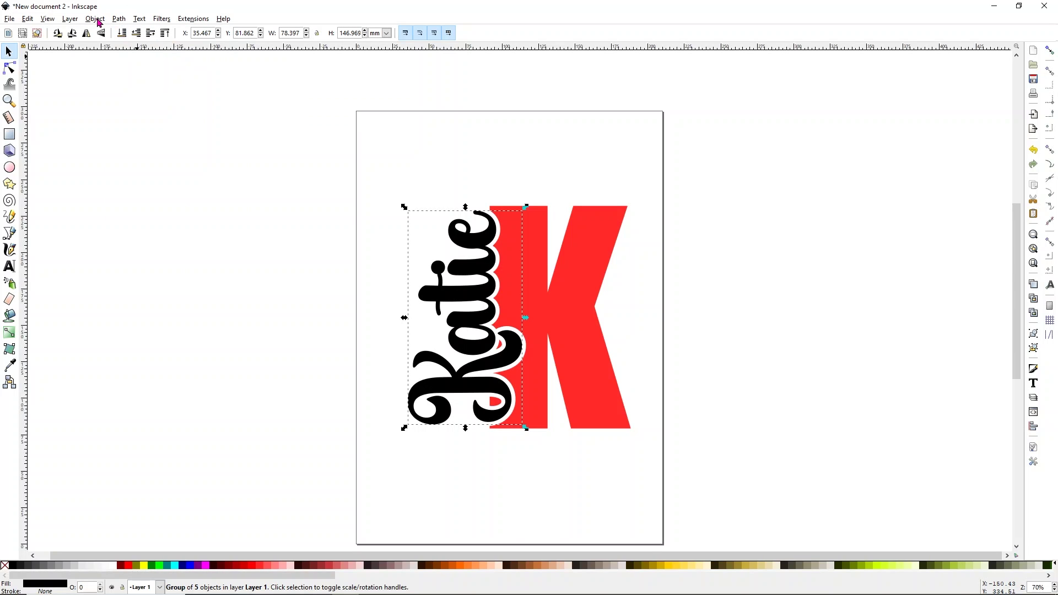
left_click(98, 21)
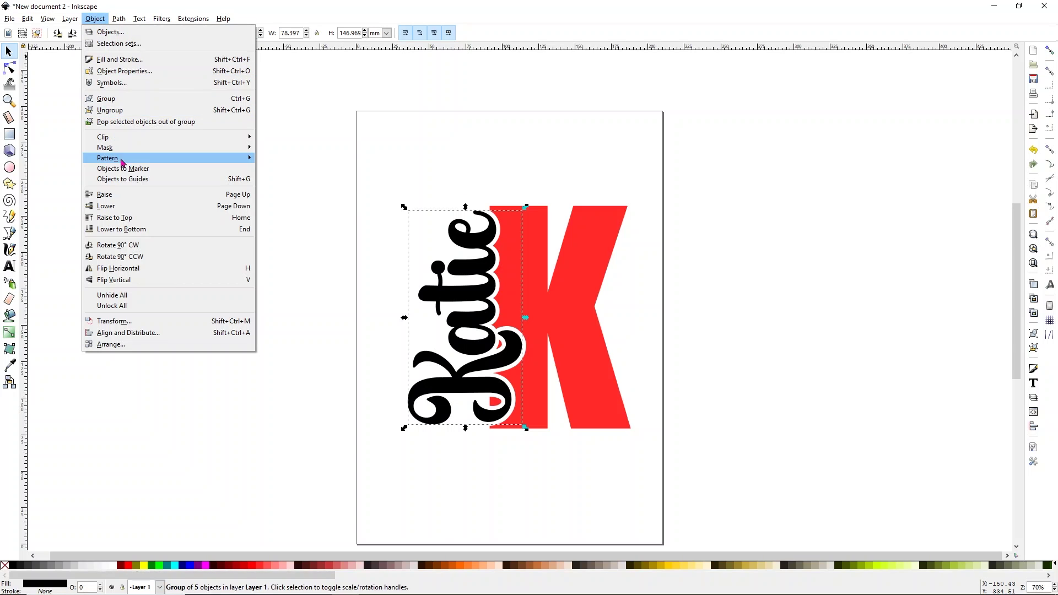
left_click(127, 110)
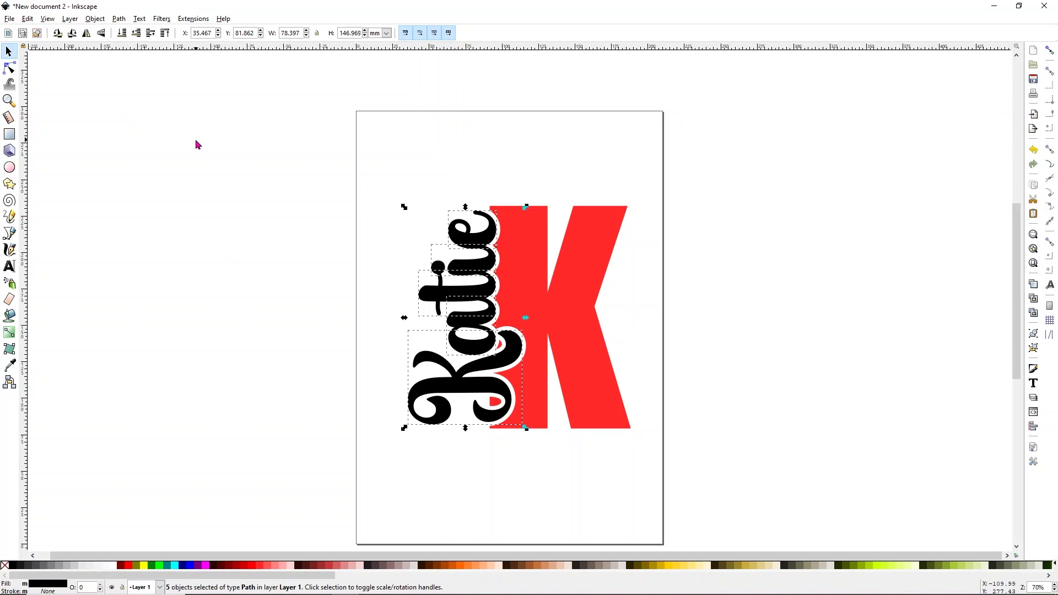
Union the name's separate letters into a single path
left_click(120, 19)
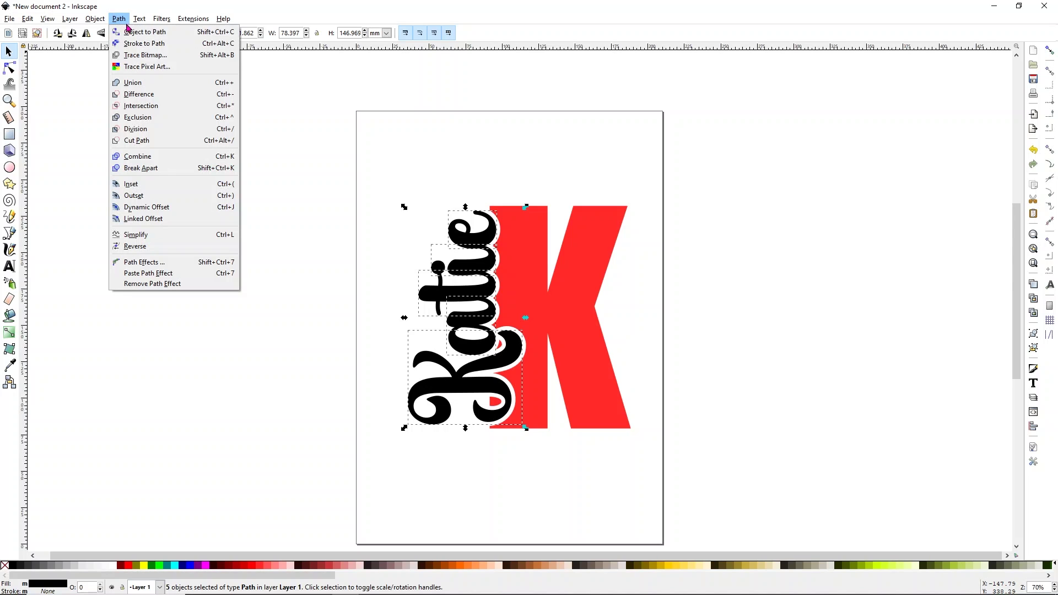
left_click(152, 88)
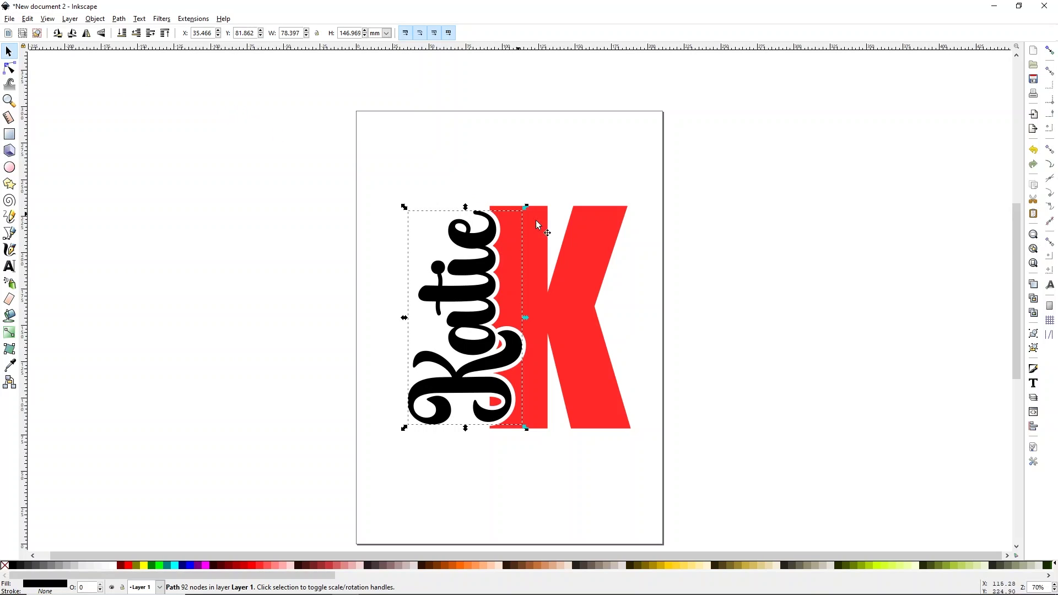
left_click(570, 225)
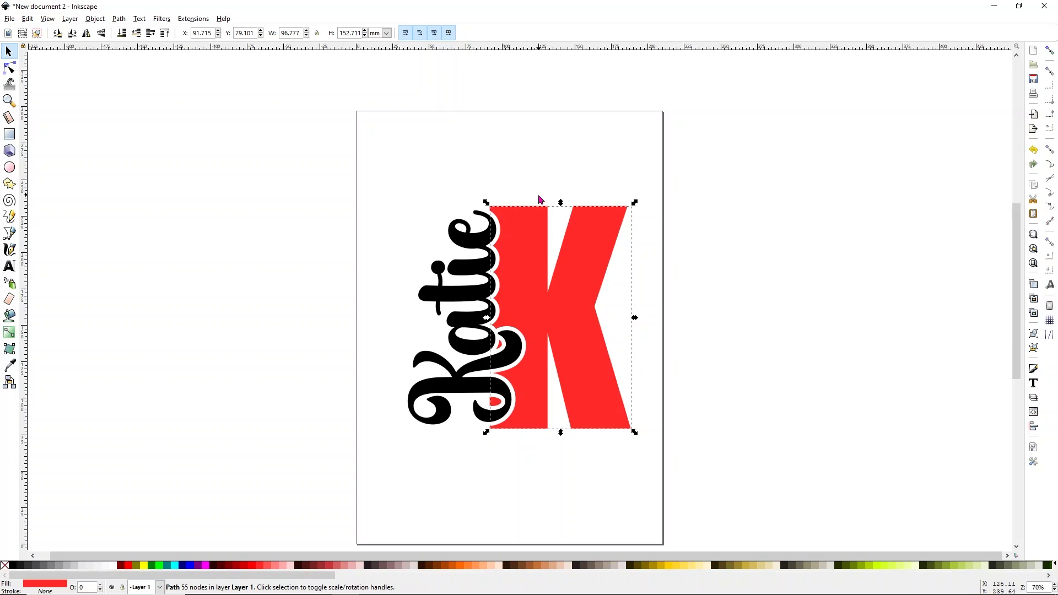
left_click(342, 164)
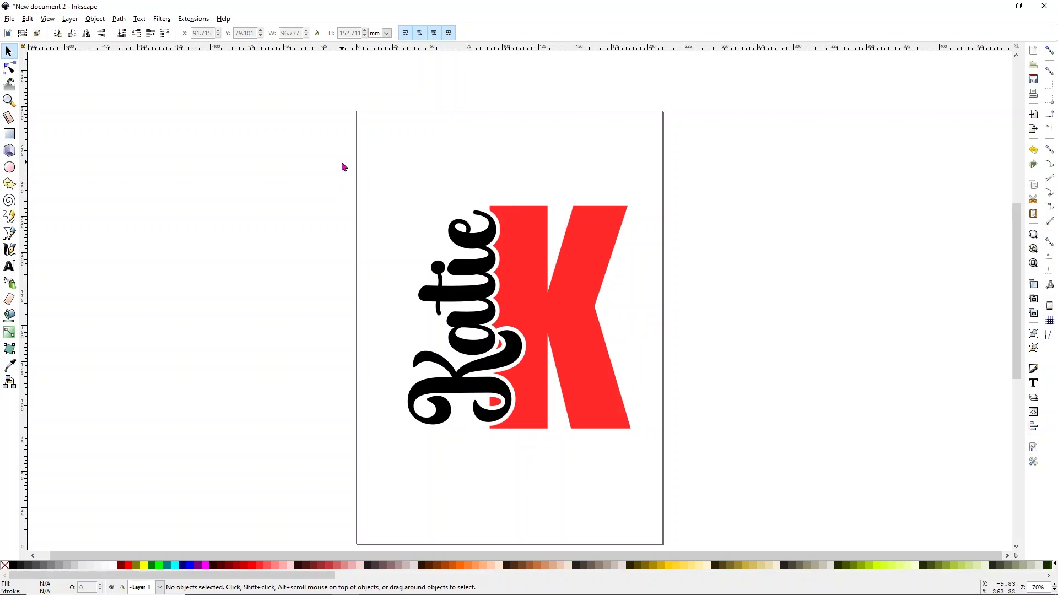
Copy the name and the red K together and place the duplicate to the left of the page
key("n")
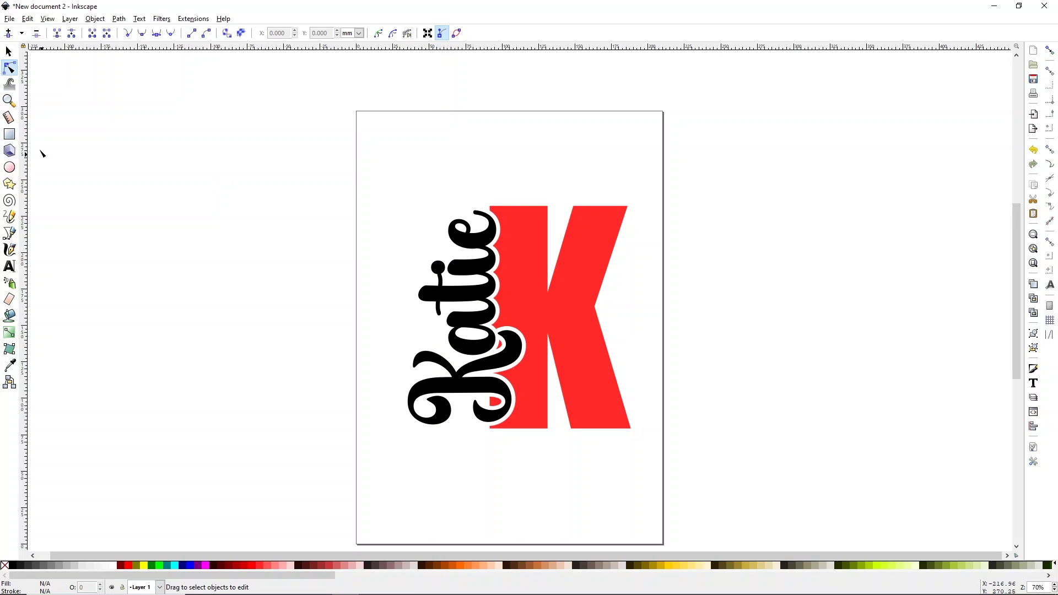
left_click(10, 52)
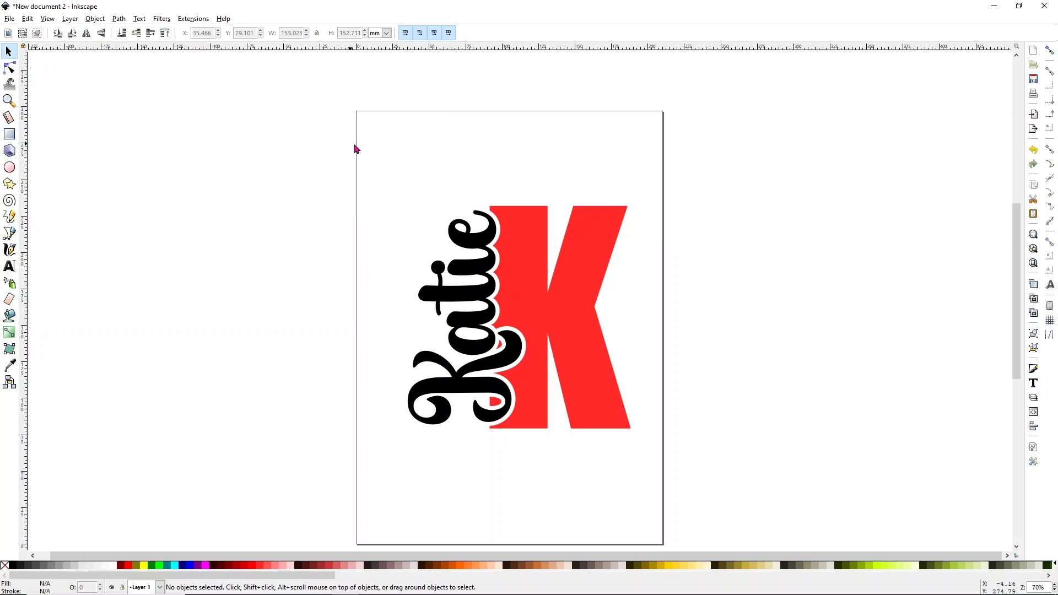
left_click_drag(353, 146, 720, 502)
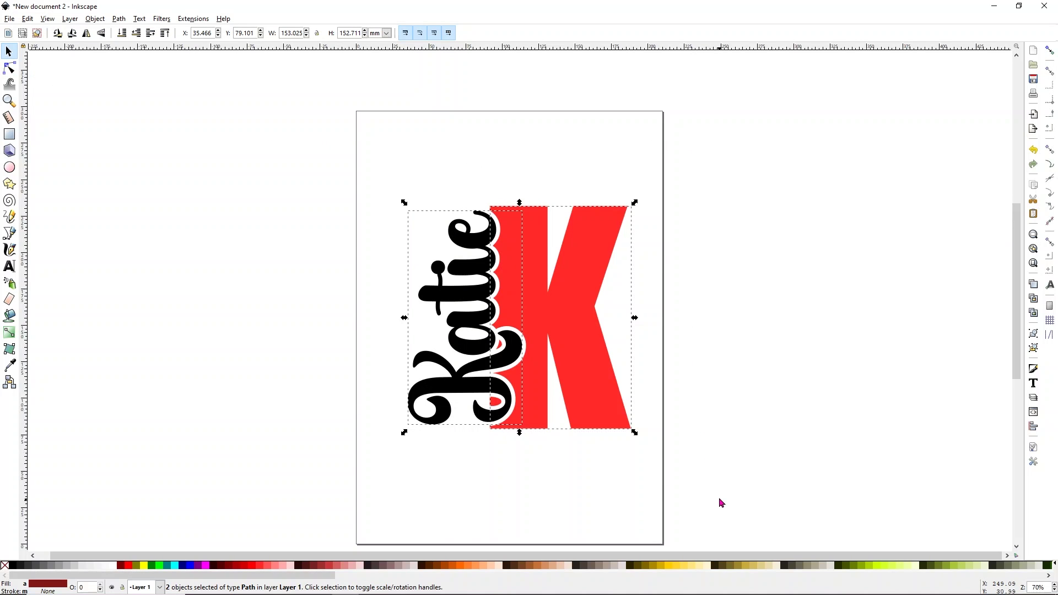
key("ctrl+c")
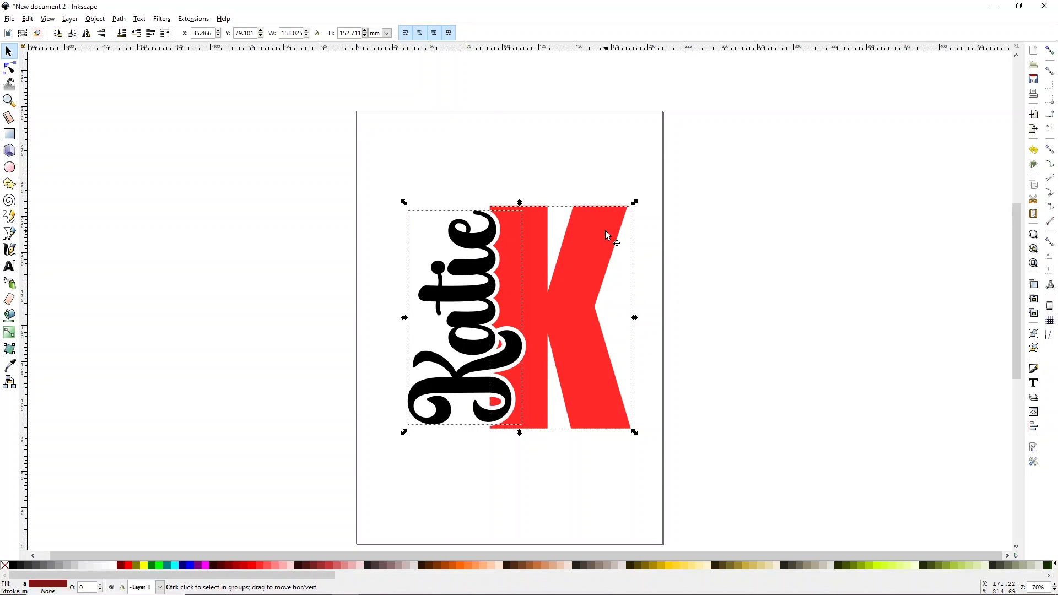
key("ctrl+v")
left_click_drag(644, 207, 247, 221)
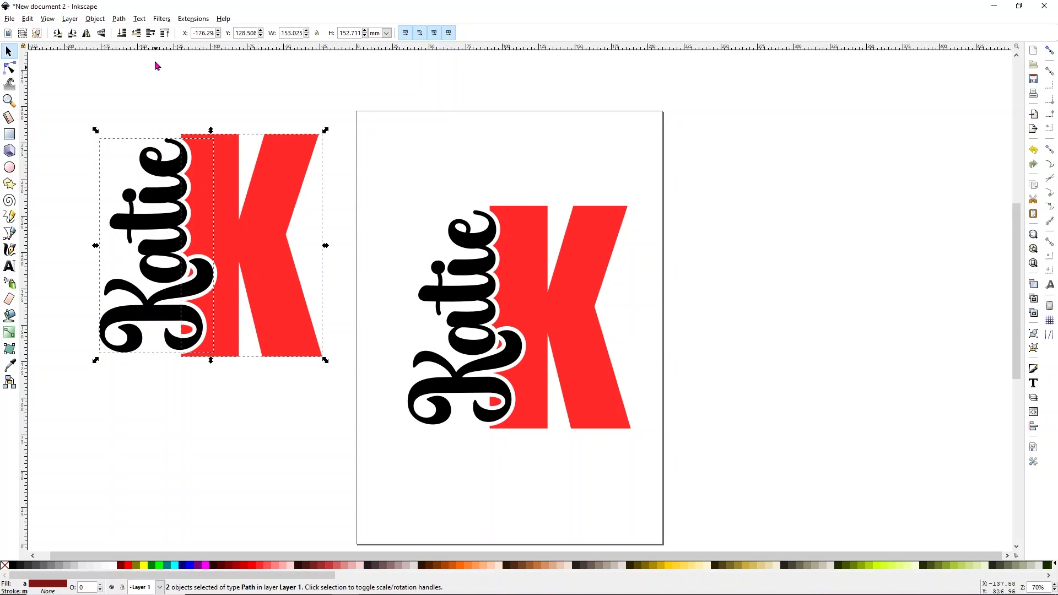
Union the duplicated name and K into one path and fill it with magenta
left_click(120, 19)
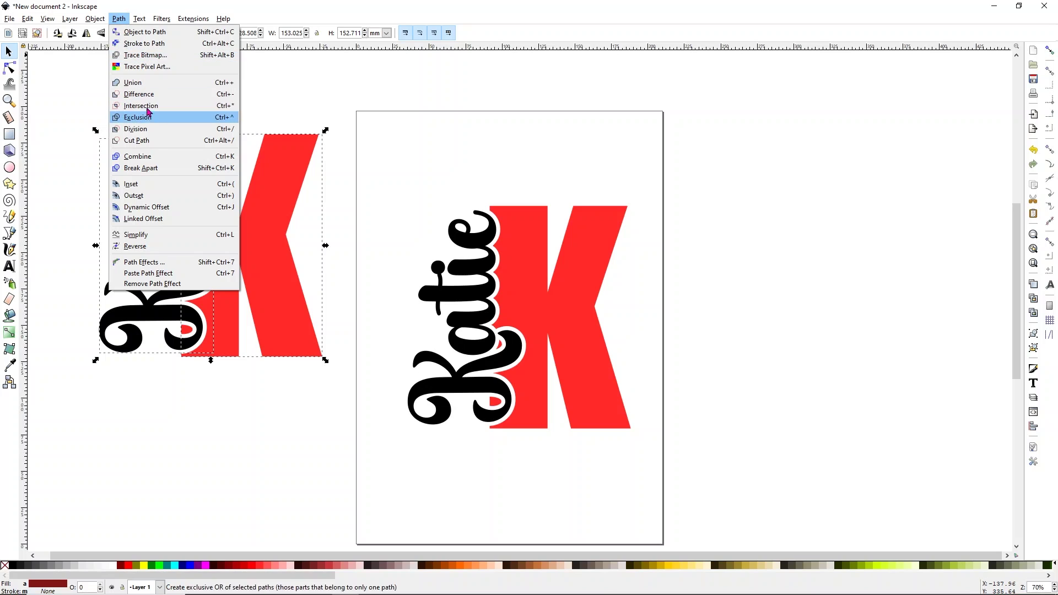
left_click(153, 84)
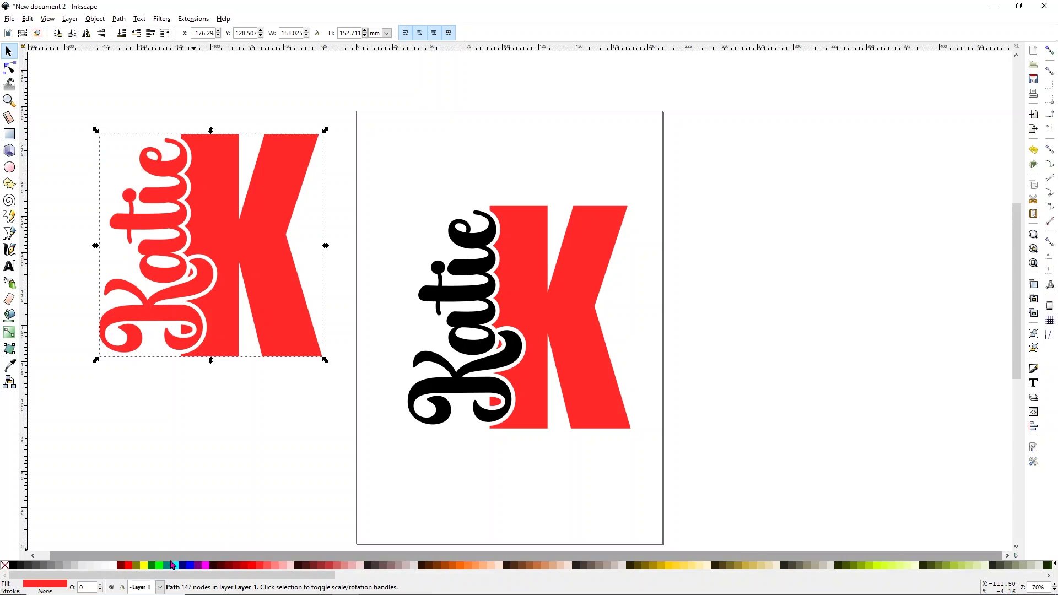
left_click(206, 566)
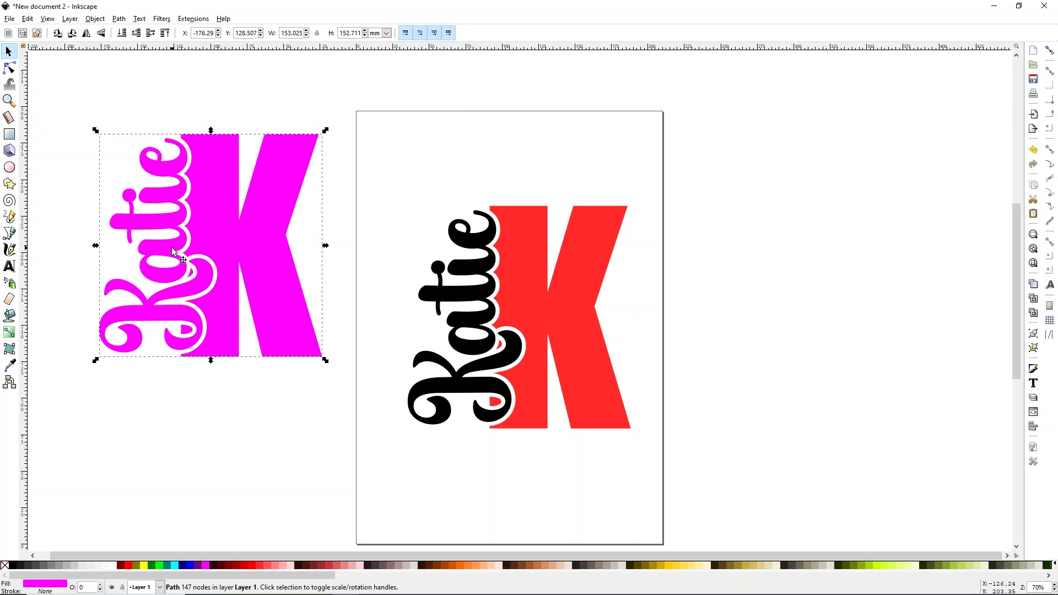
Create a linked offset of the magenta merged path, fill it with cyan and outset it by about 12.5 pt
left_click(114, 18)
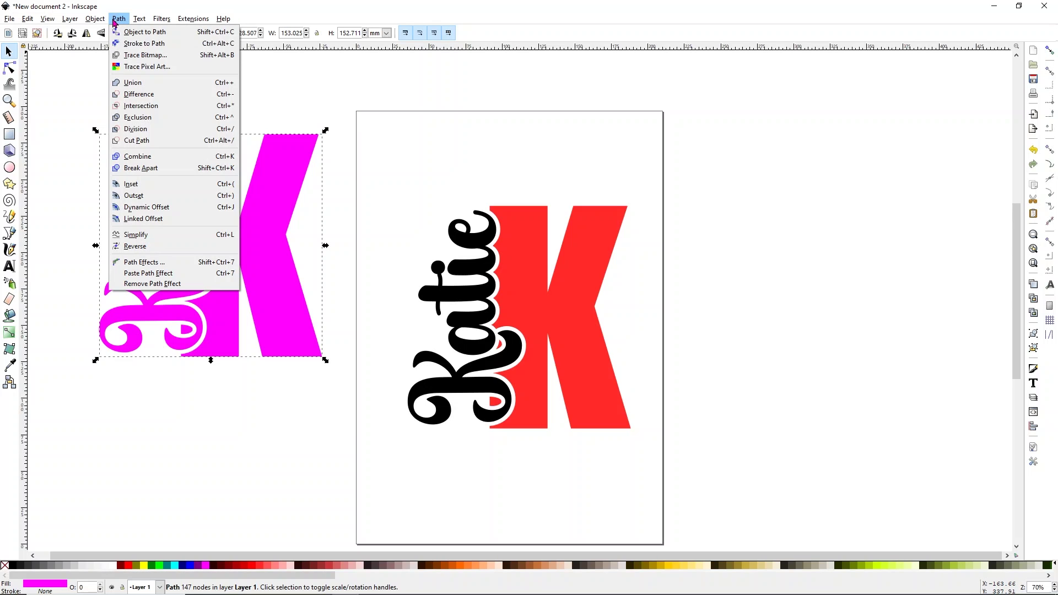
left_click(150, 220)
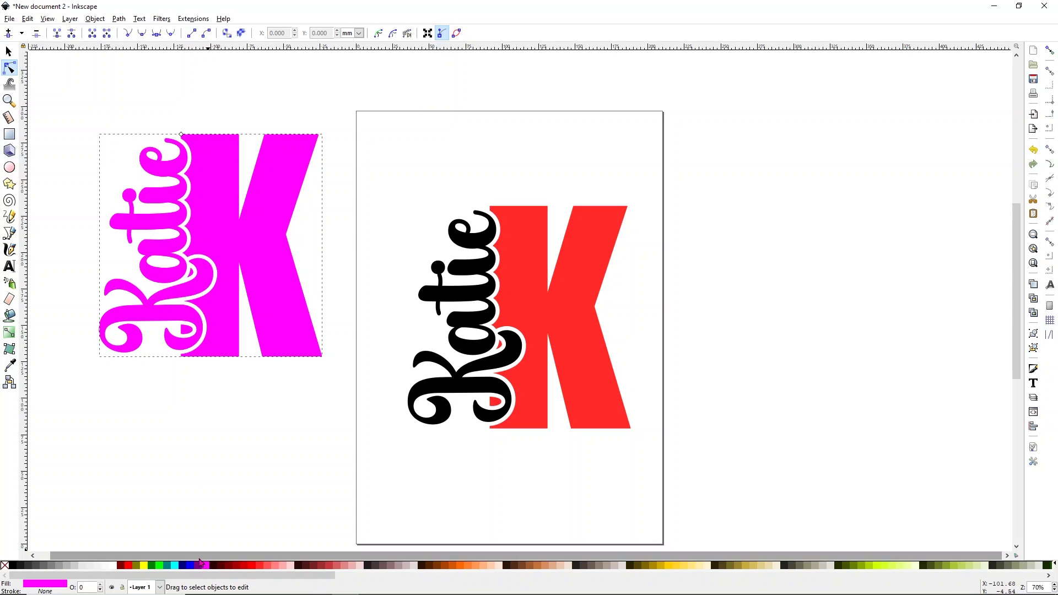
left_click(174, 565)
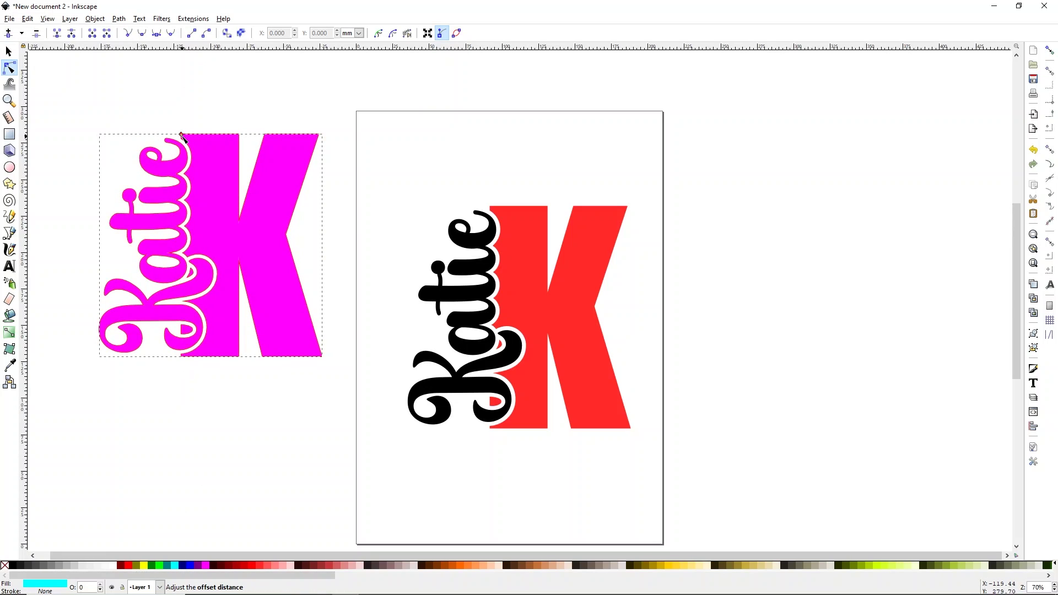
left_click_drag(180, 133, 180, 117)
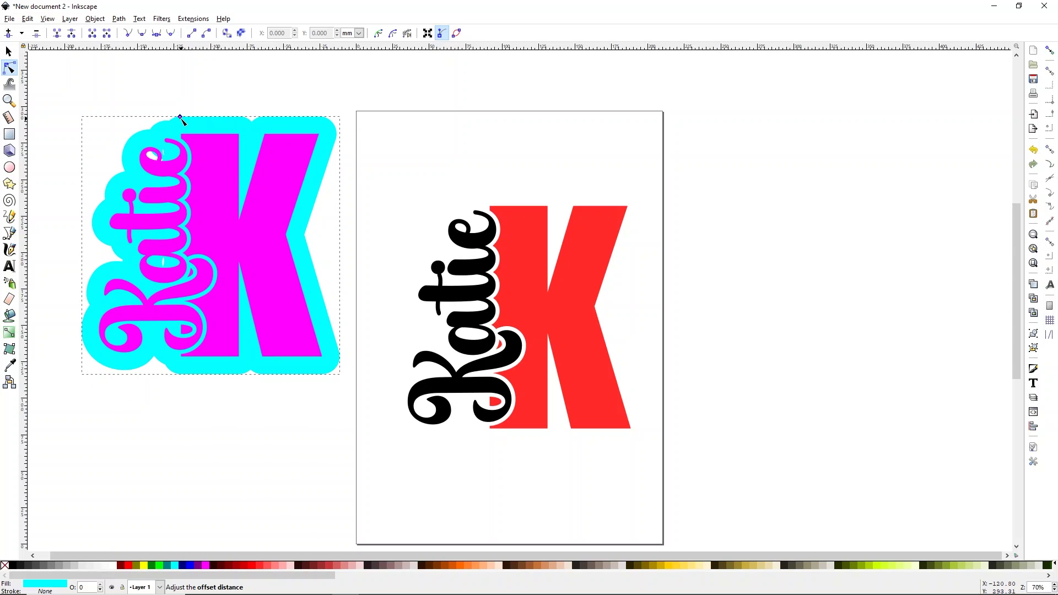
left_click_drag(181, 116, 181, 117)
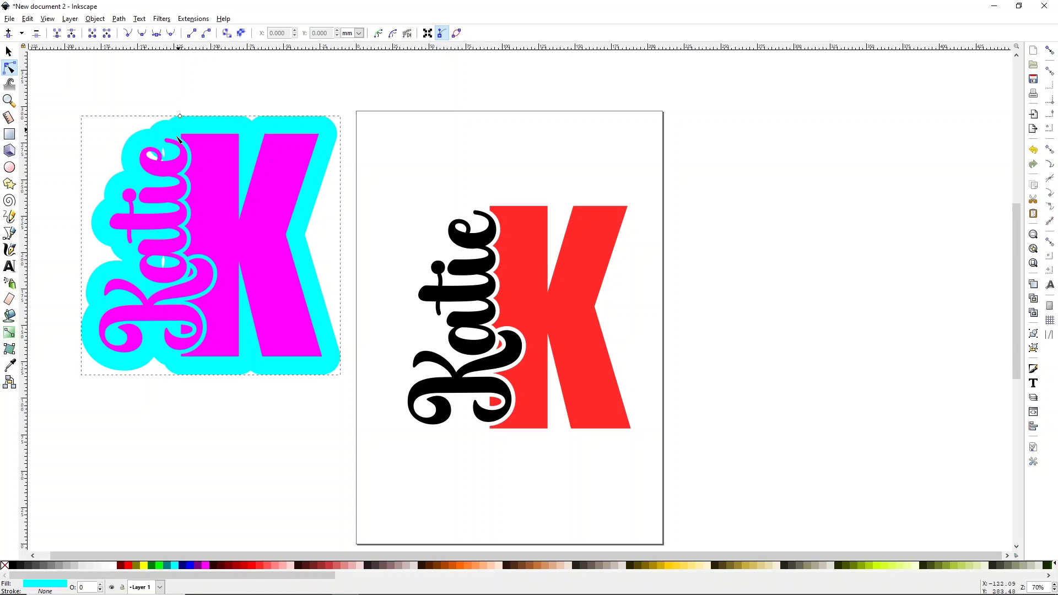
left_click(126, 110)
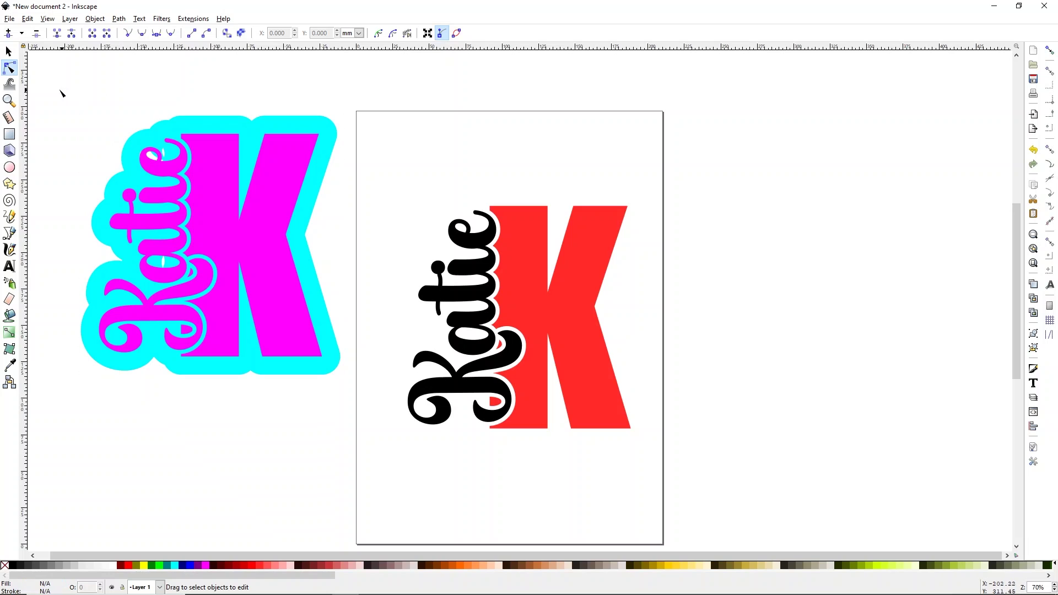
Move the magenta merged path off the cyan offset to the empty area right of the page
left_click(9, 53)
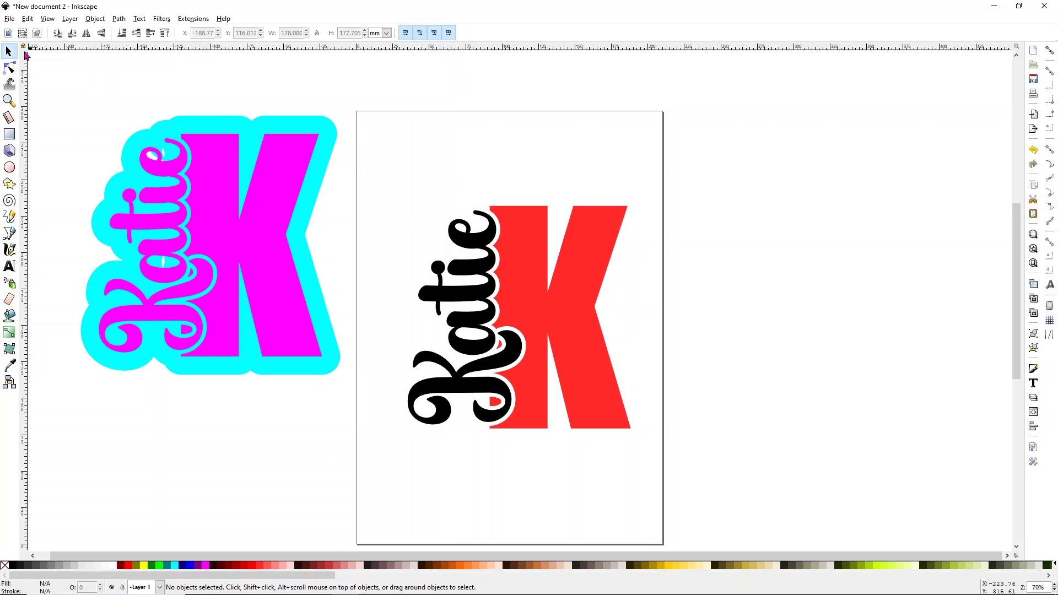
left_click(207, 190)
left_click_drag(628, 223, 835, 210)
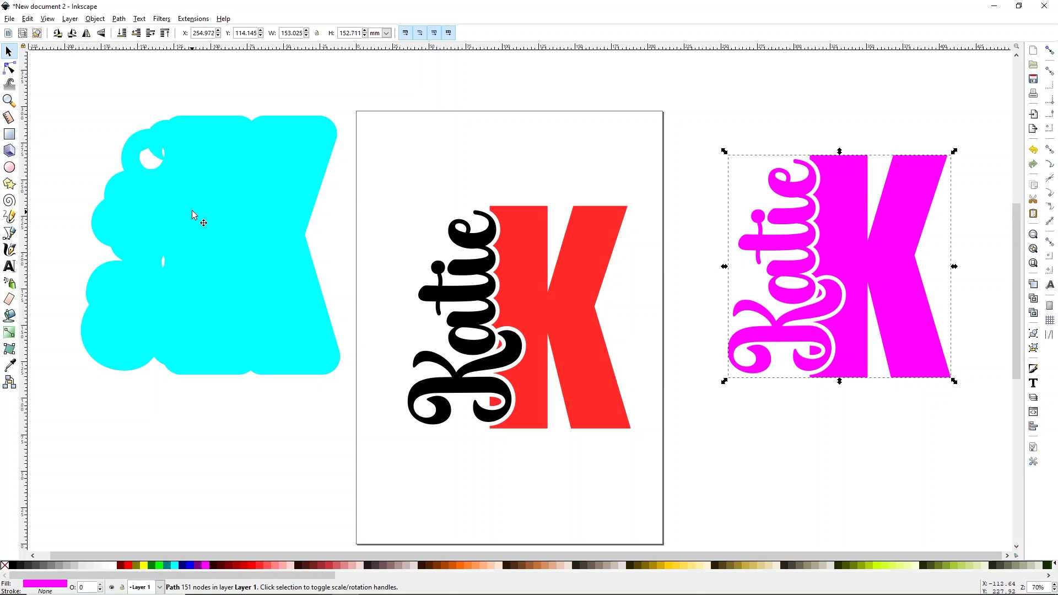
Convert the cyan linked offset to a regular path
left_click(184, 183)
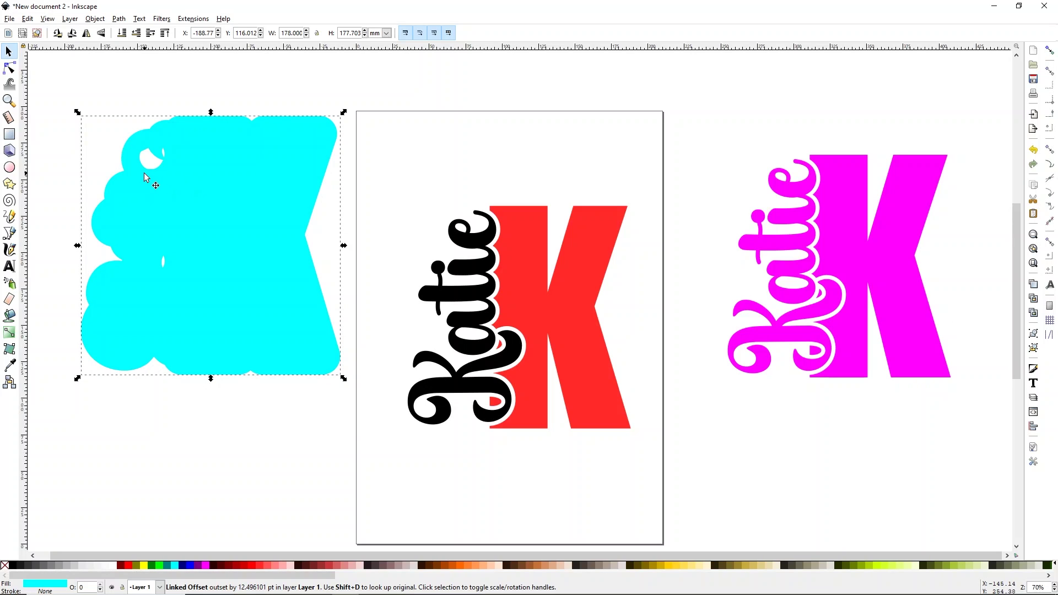
key("Escape")
left_click(239, 158)
left_click(118, 19)
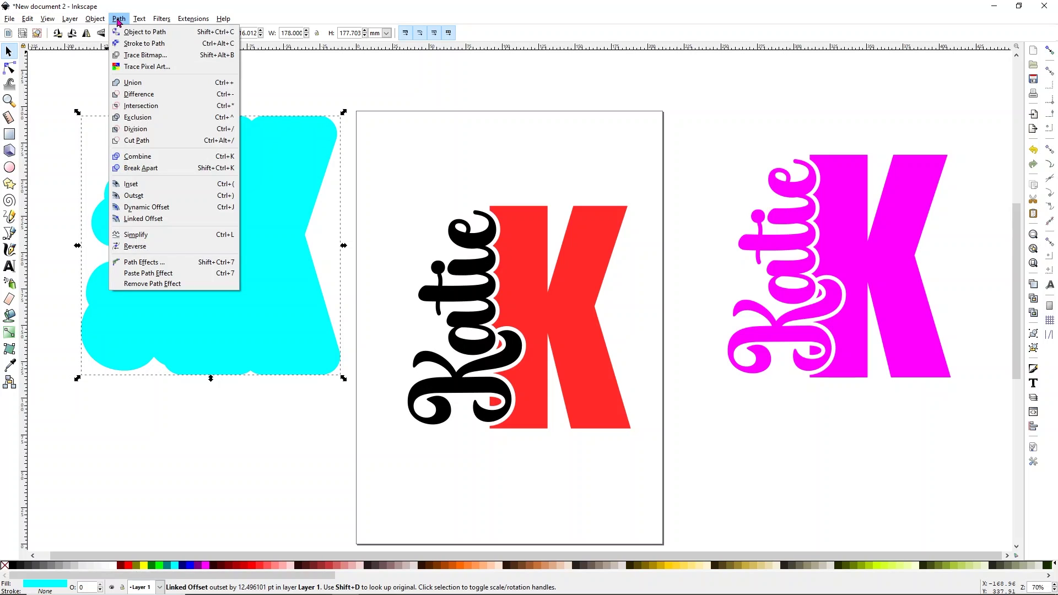
left_click(130, 34)
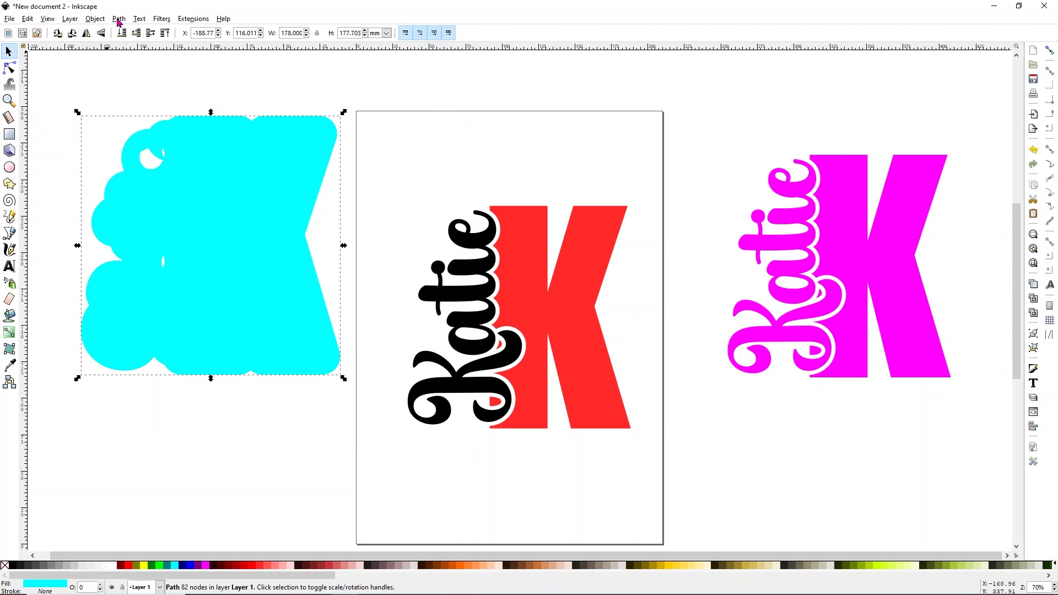
Break the cyan path apart and union its pieces to fill the inner holes
left_click(118, 19)
left_click(144, 168)
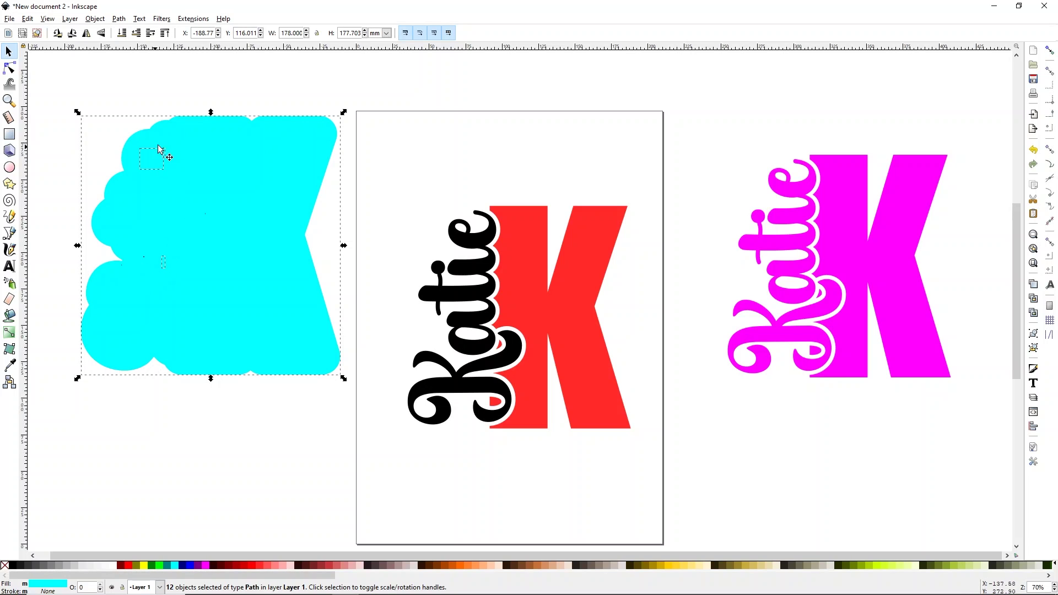
left_click(120, 19)
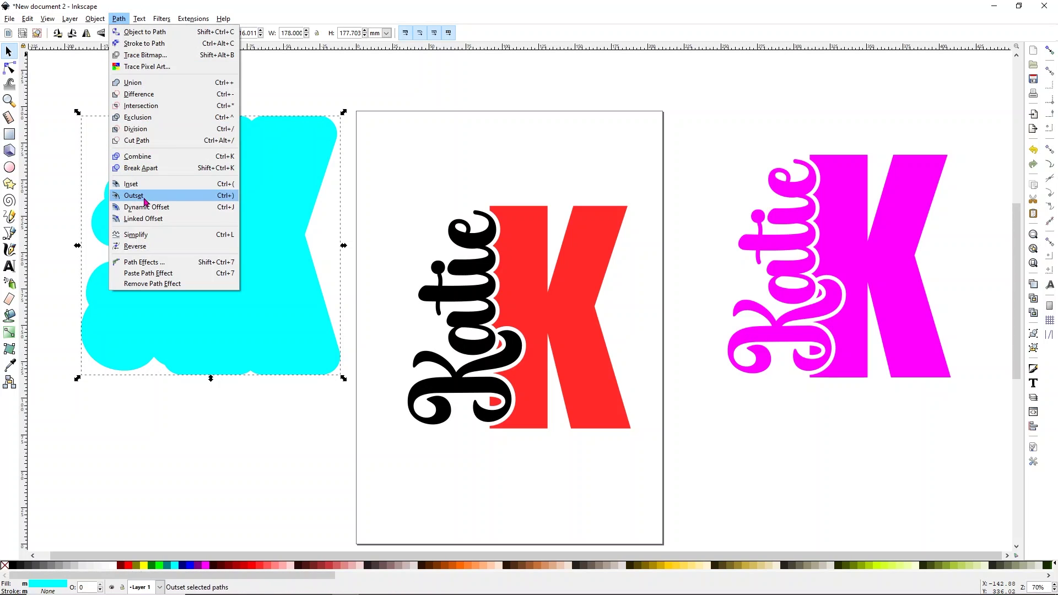
left_click(155, 85)
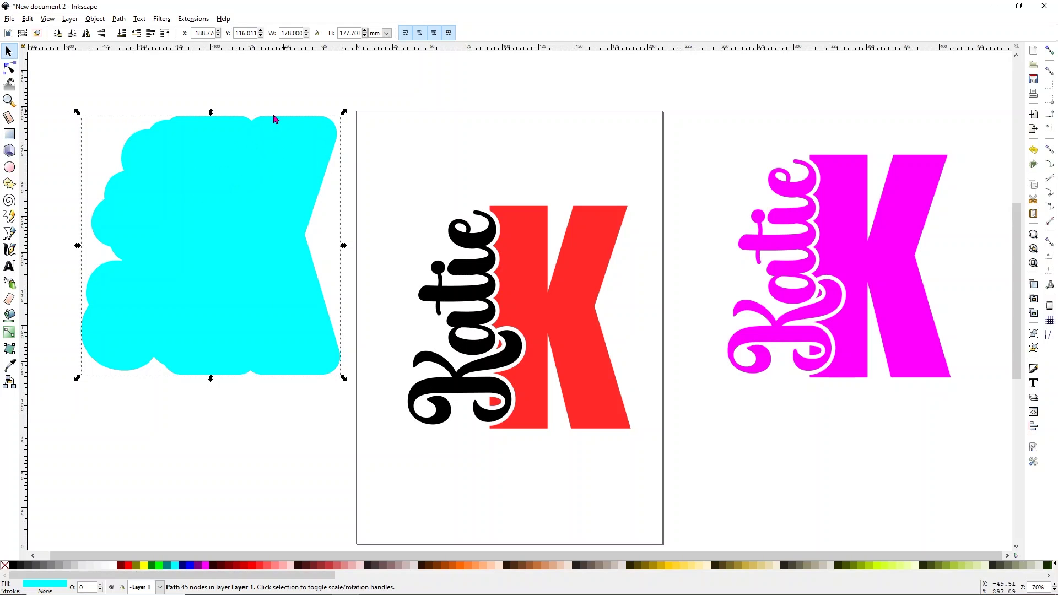
Move the cyan outline onto the name and red K, lower it to the bottom and adjust its position to surround them evenly
left_click_drag(243, 170, 547, 236)
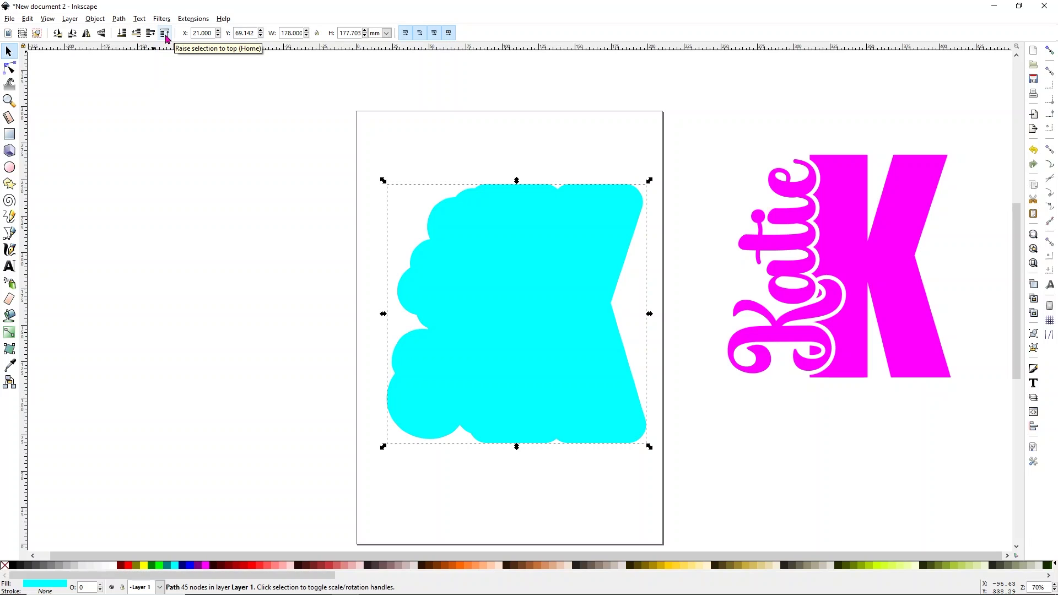
left_click(125, 36)
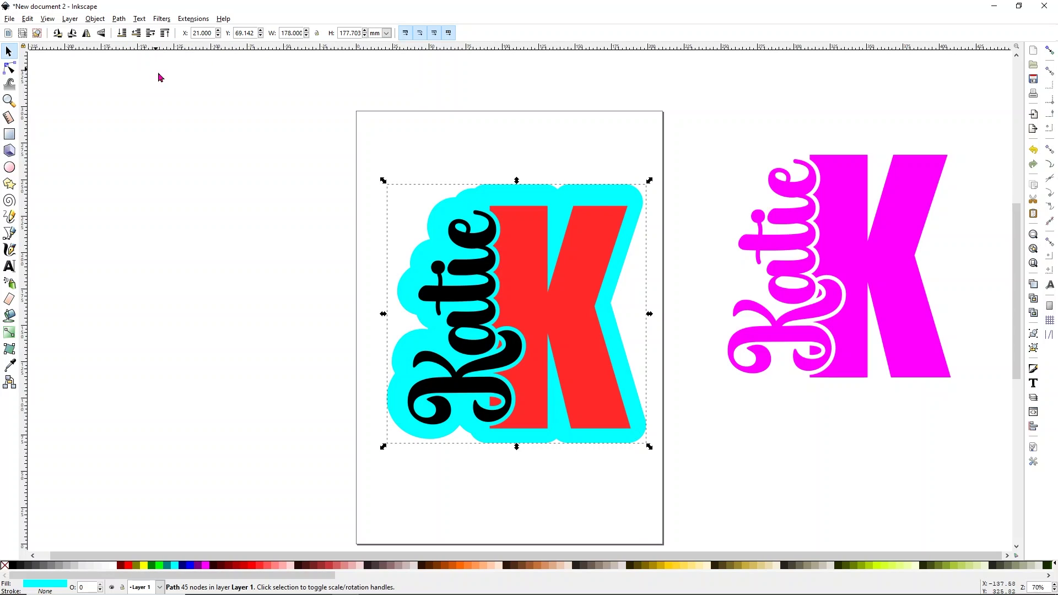
left_click_drag(538, 187, 538, 193)
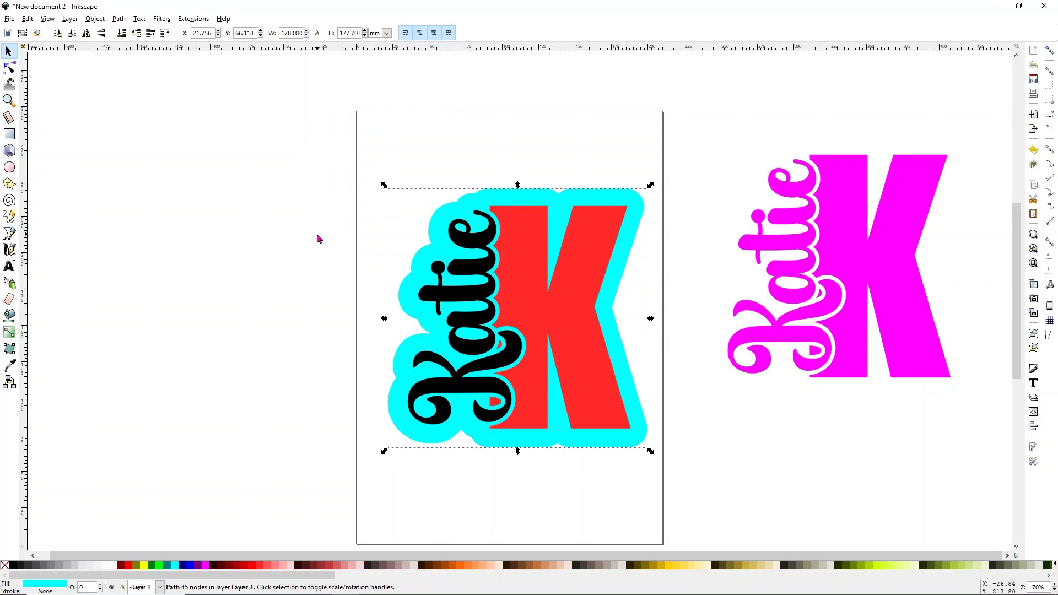
left_click(317, 234)
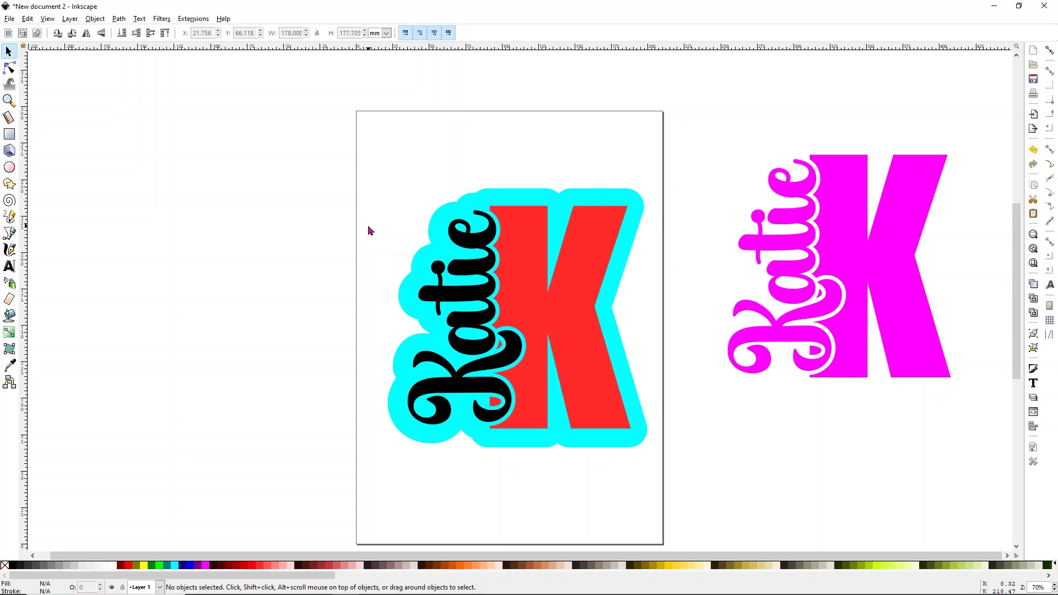
Delete the magenta merged copy beside the page
left_click(820, 204)
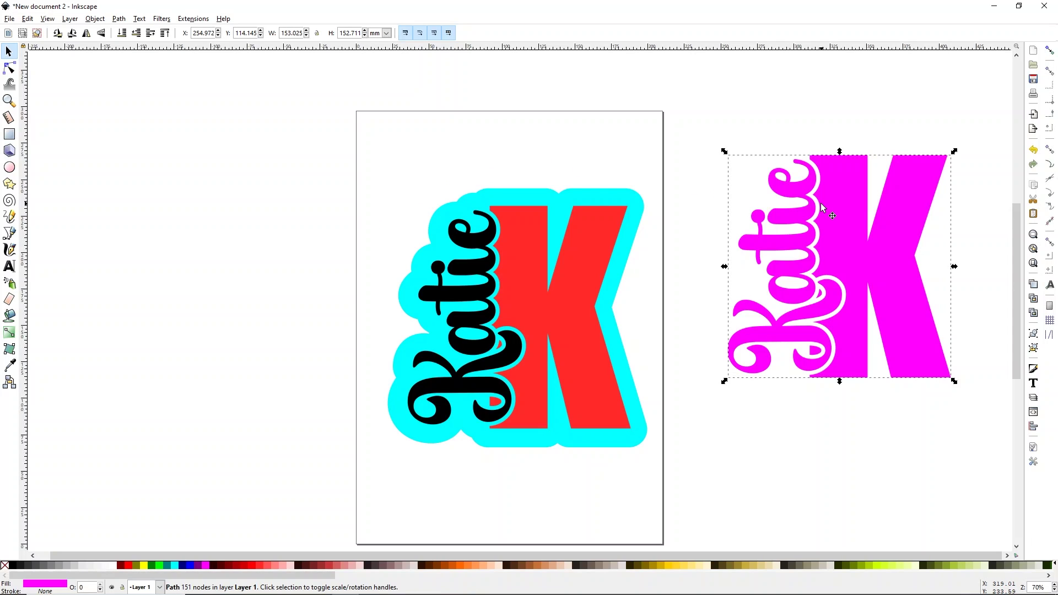
key("Delete")
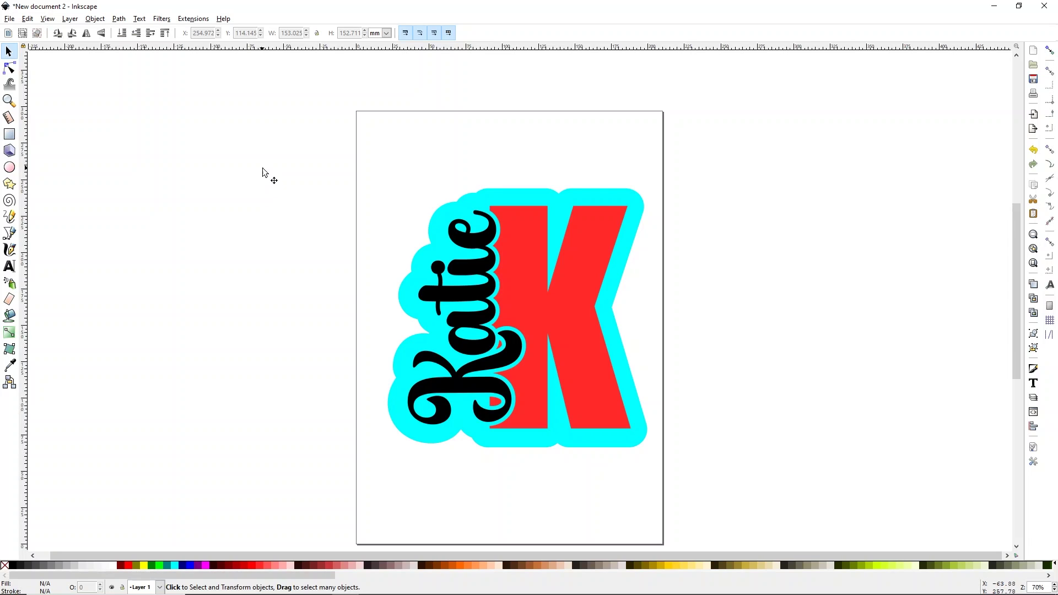
Scale the name, K and cyan outline together to a width of 3.5 in with the proportions locked
left_click_drag(333, 145, 696, 520)
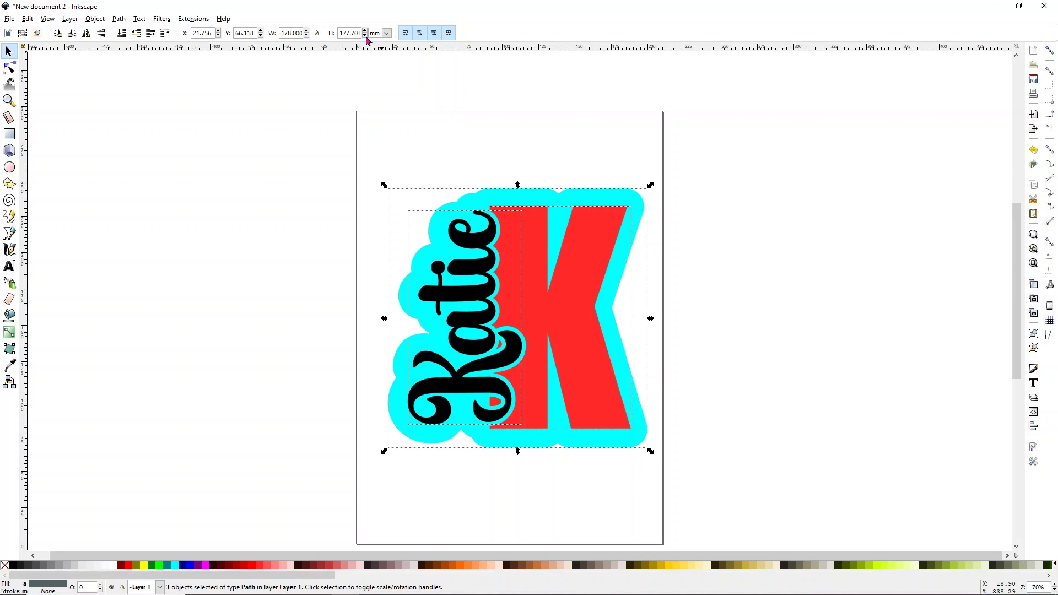
left_click(385, 34)
left_click(379, 89)
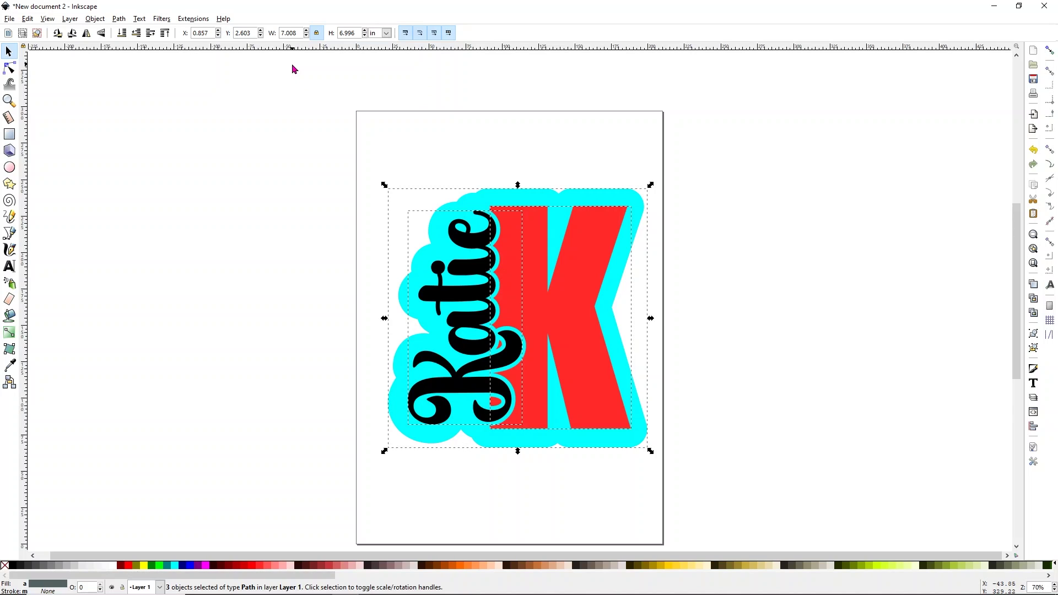
double_click(296, 36)
type("3.5")
key("Return")
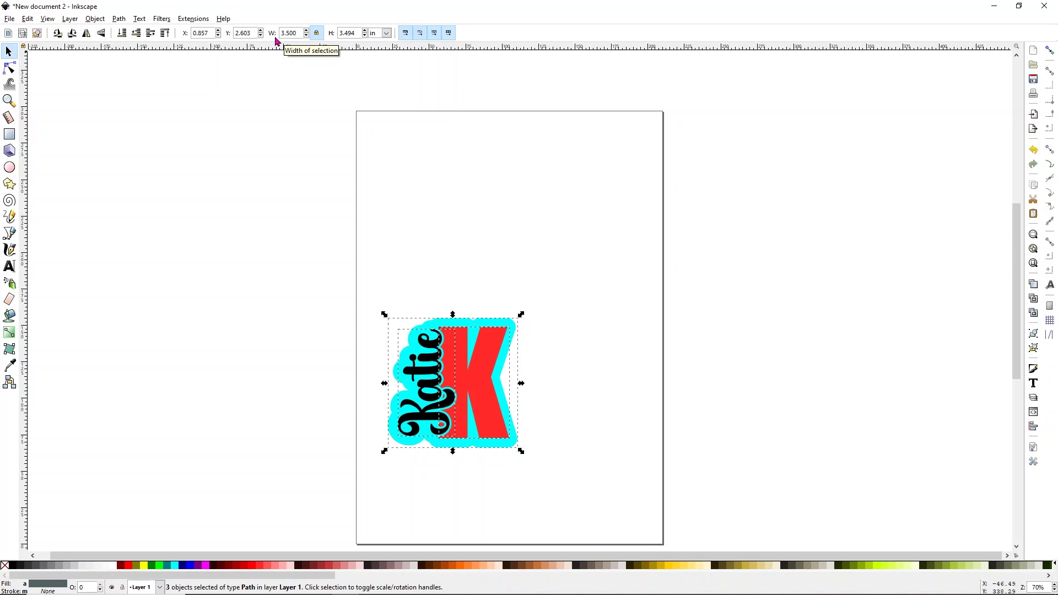
left_click(494, 153)
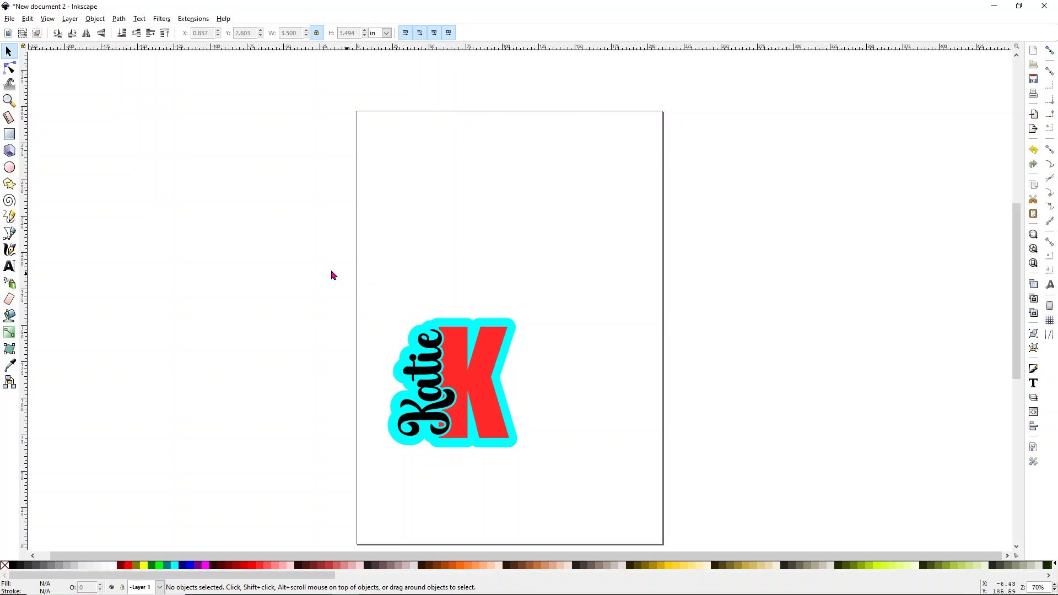
Draw a red circle, resize it to about 0.86 in across and place it overlapping the outline's upper edge above the name
left_click(10, 167)
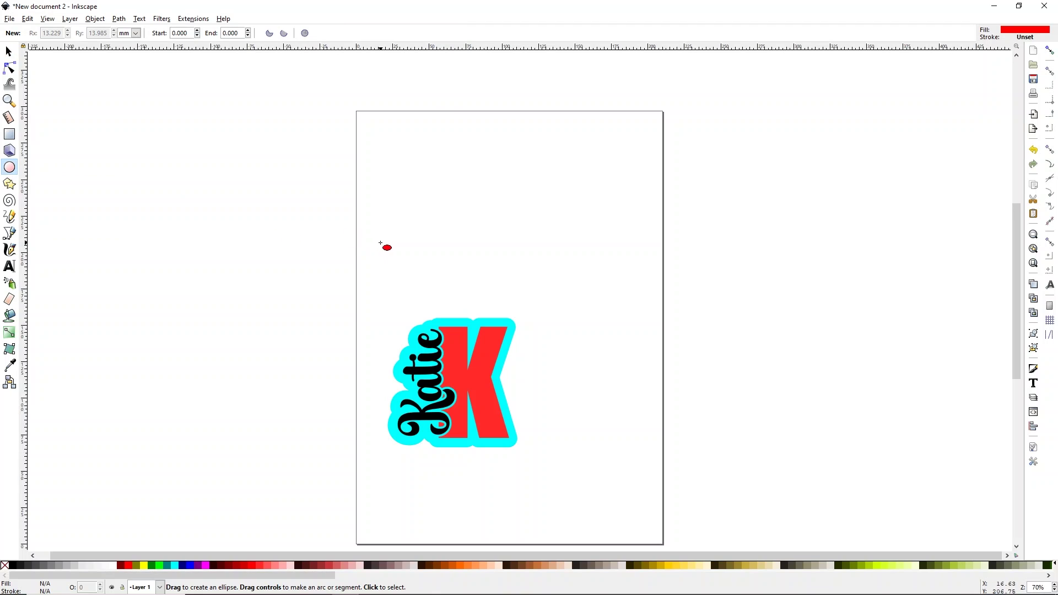
left_click_drag(389, 254, 443, 303)
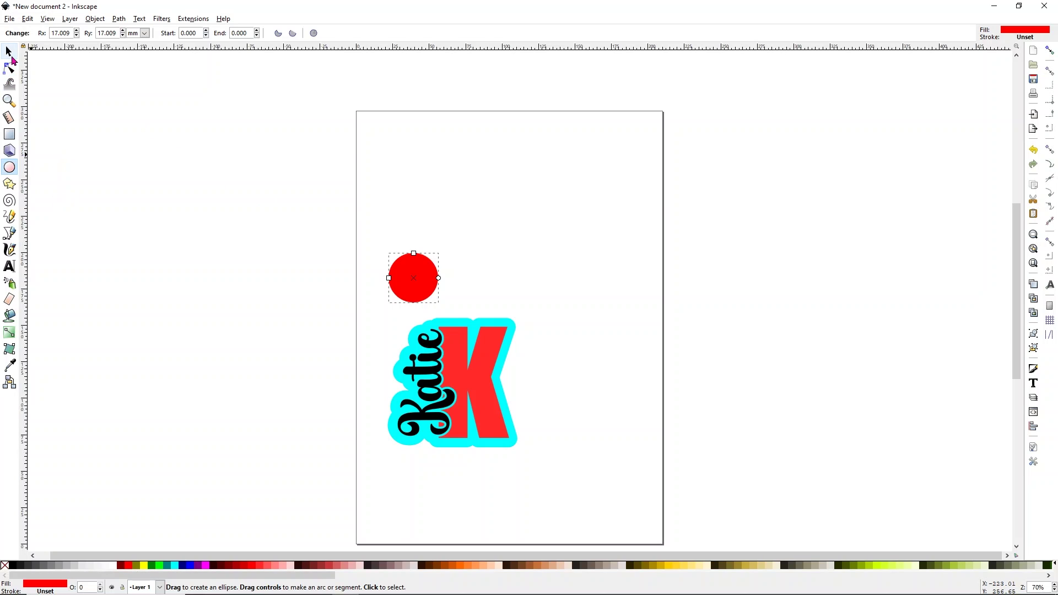
left_click(10, 53)
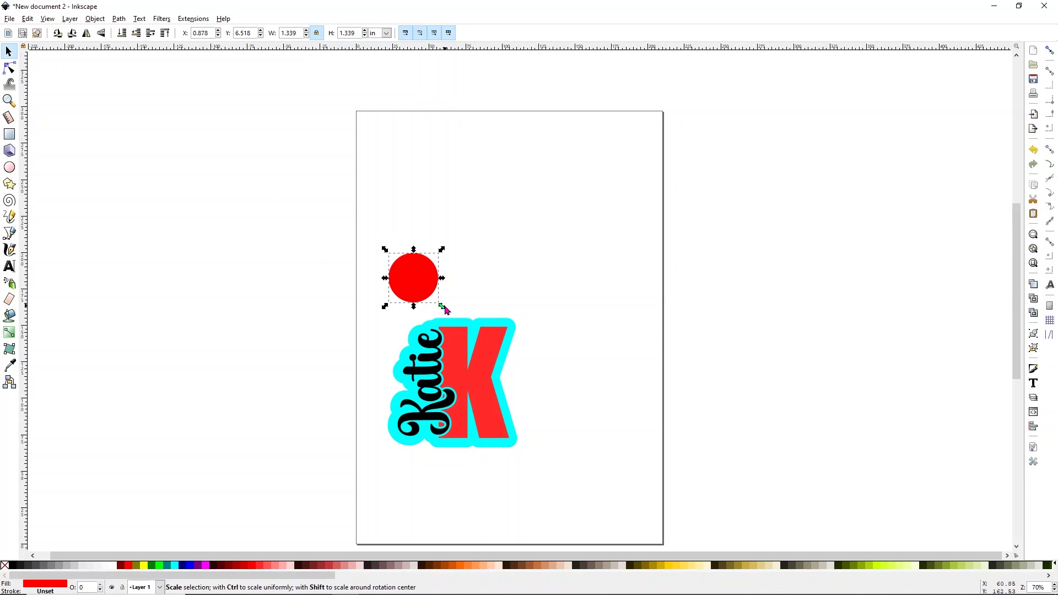
left_click_drag(444, 306, 418, 284)
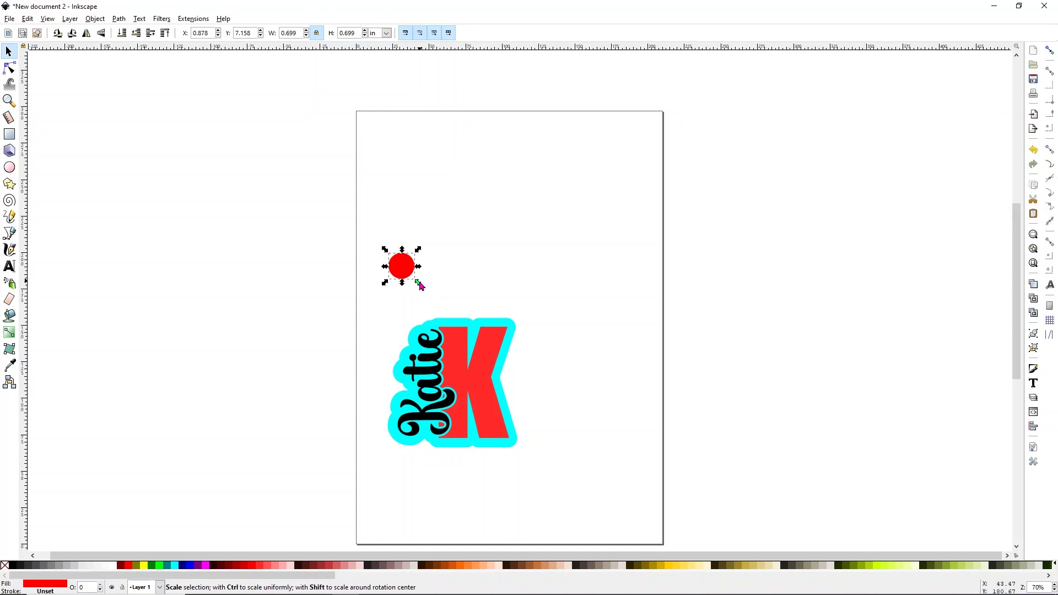
left_click_drag(420, 285, 417, 282)
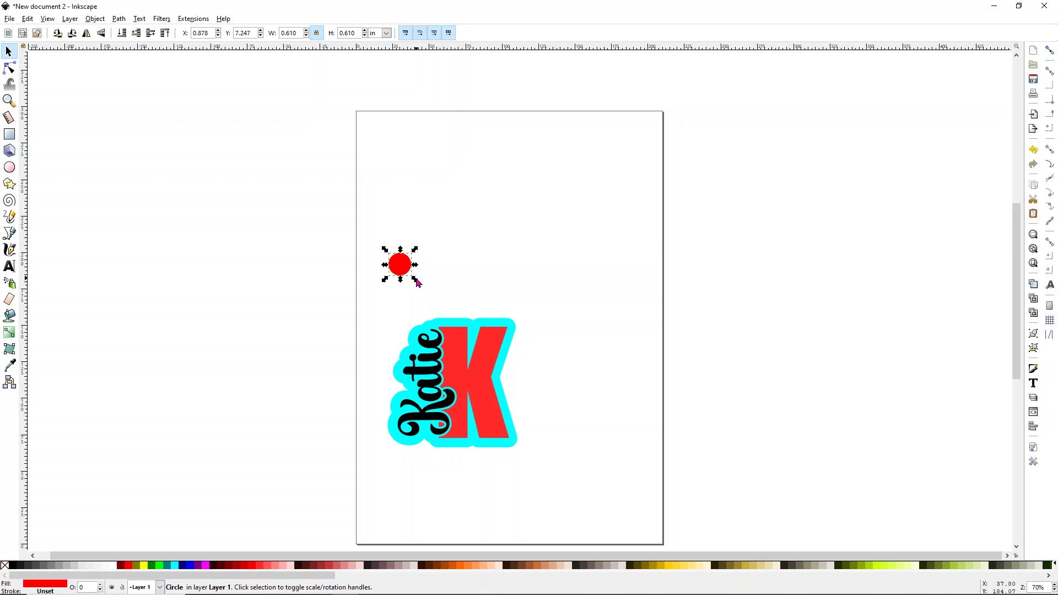
left_click_drag(417, 283, 431, 324)
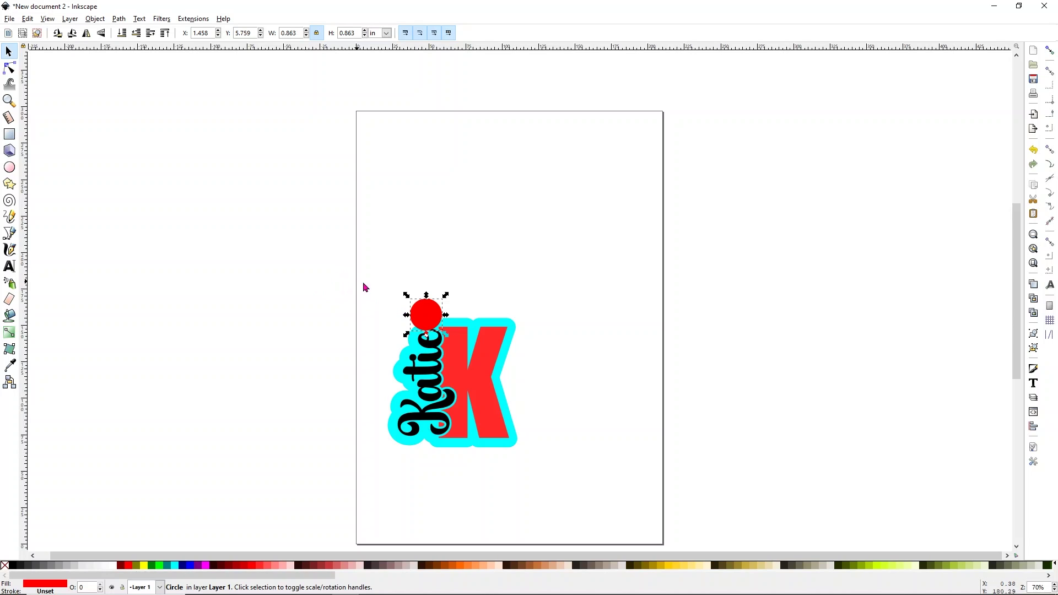
Duplicate the red circle, place the copy above the design and fill it with blue
left_click(419, 316)
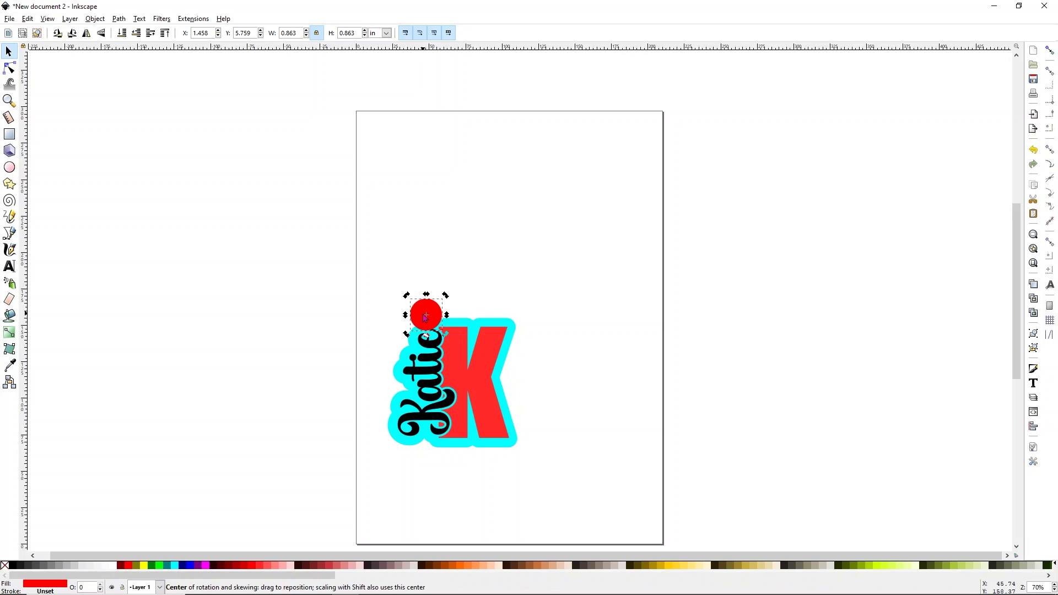
left_click_drag(425, 317, 423, 316)
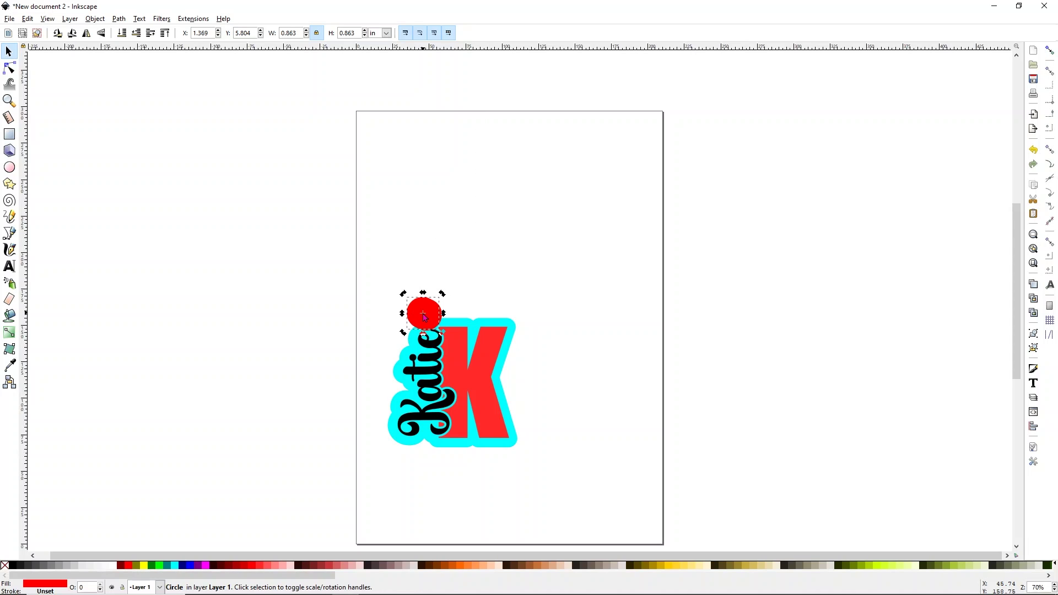
key("ctrl+d")
left_click_drag(433, 312, 445, 247)
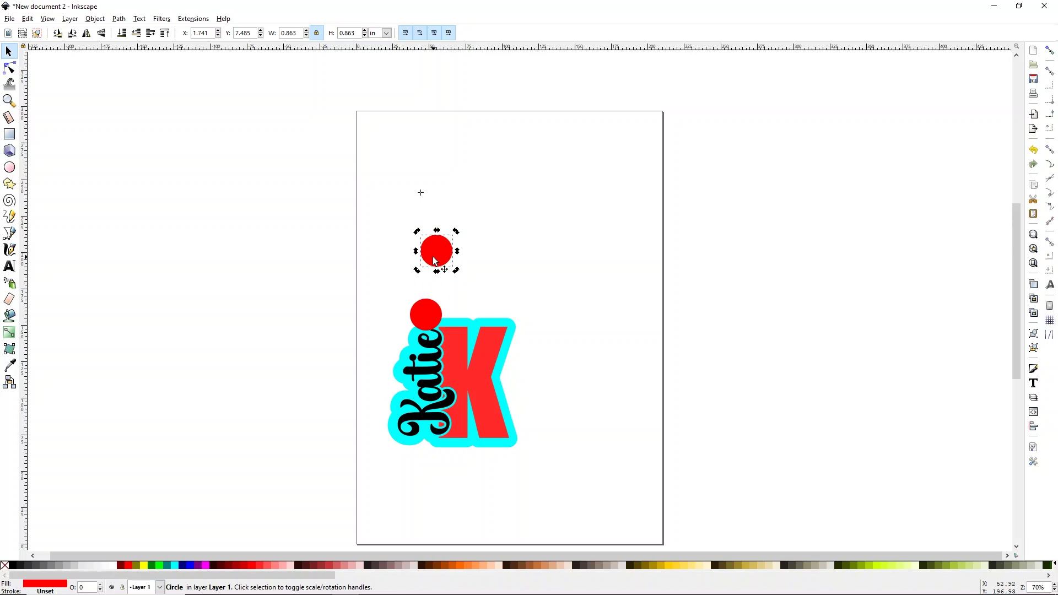
left_click(190, 566)
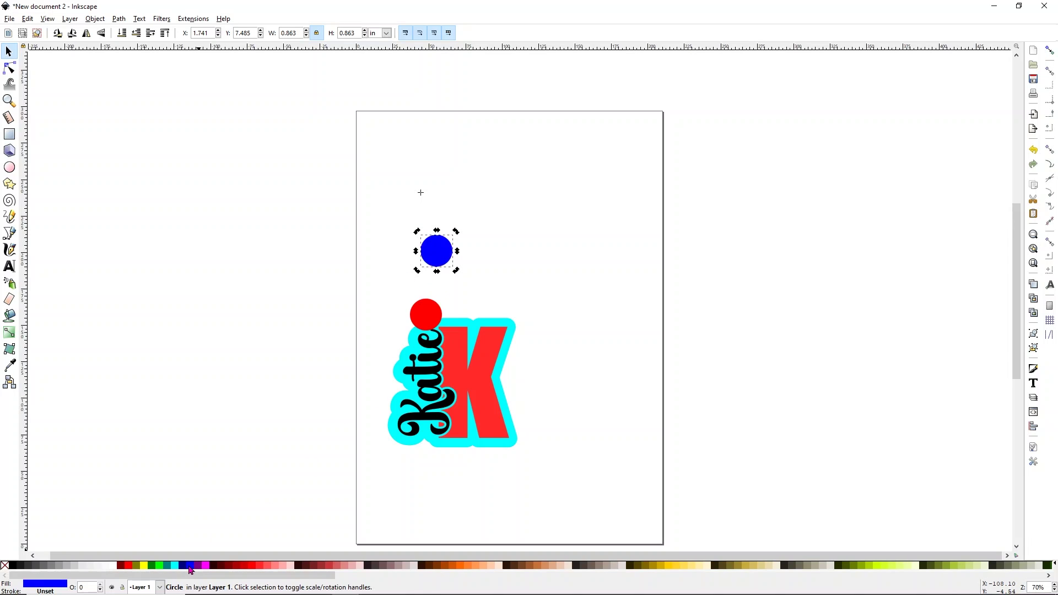
Scale the blue circle to about 0.6 in across and place it in the middle of the red circle
left_click(444, 261)
left_click(445, 249)
left_click_drag(445, 249, 434, 319)
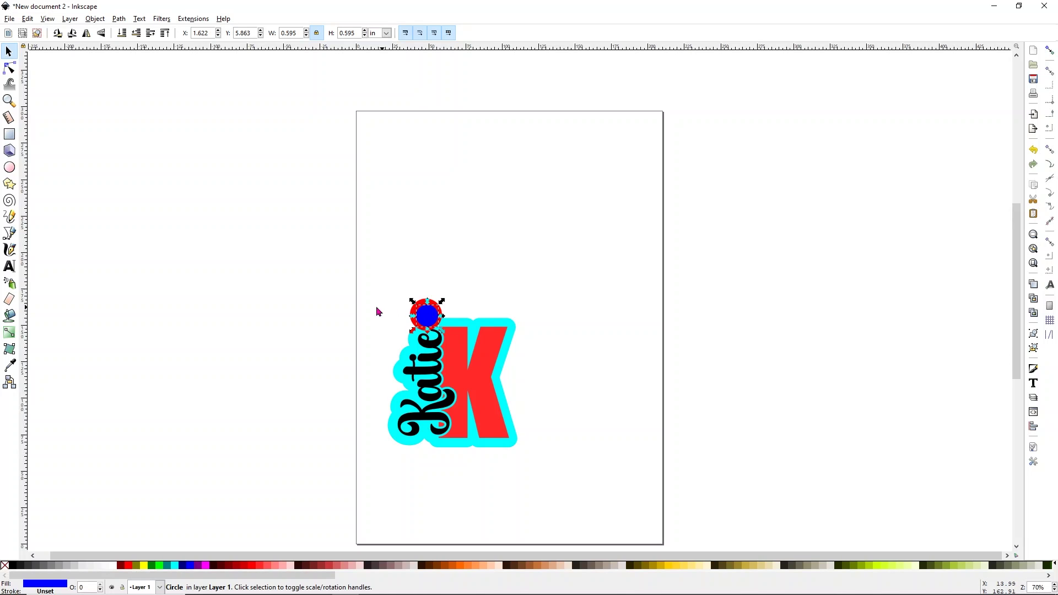
Scale the blue circle down to about 0.54 in across and reposition it within the red circle
key("Escape")
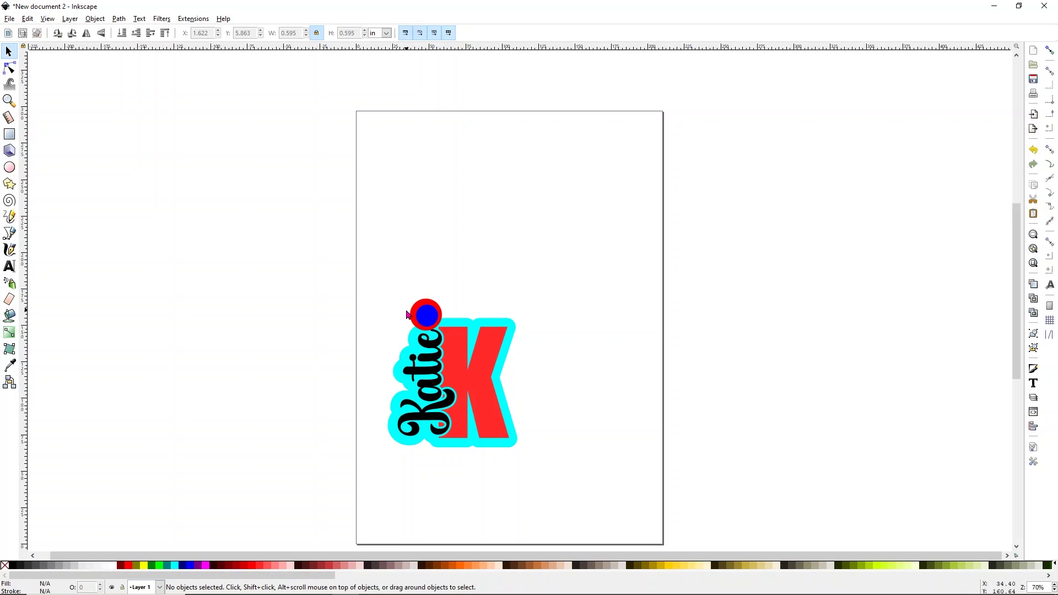
left_click(435, 321)
left_click(433, 320)
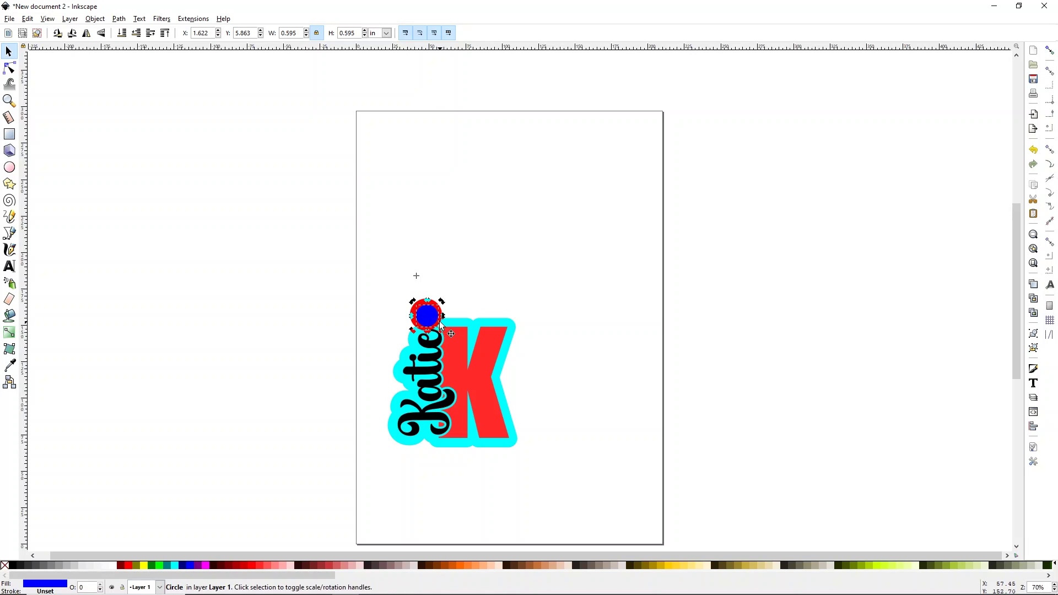
left_click(434, 311)
left_click_drag(444, 305, 440, 306)
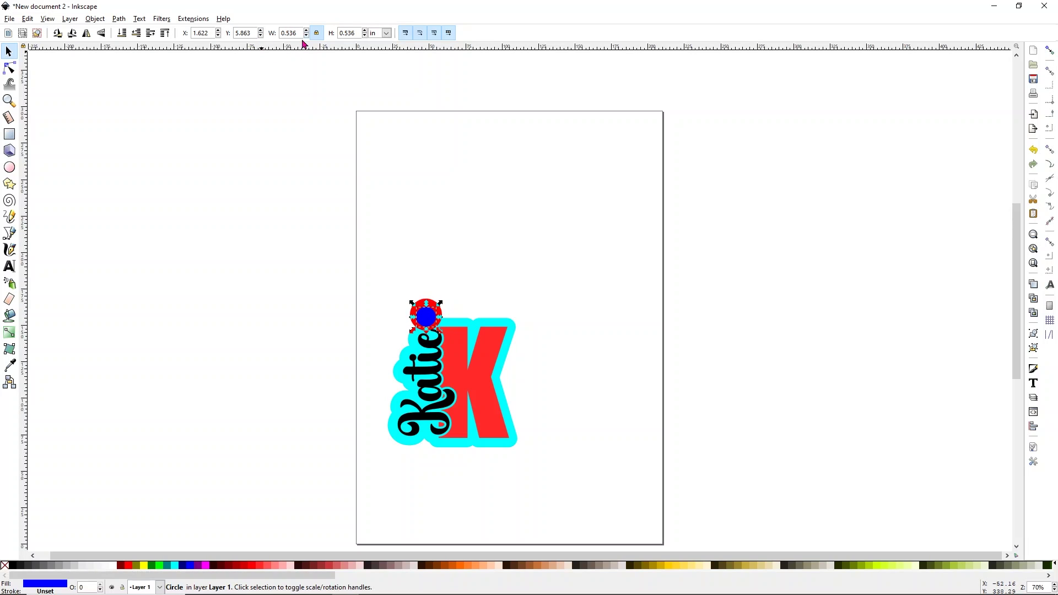
left_click_drag(428, 315, 435, 323)
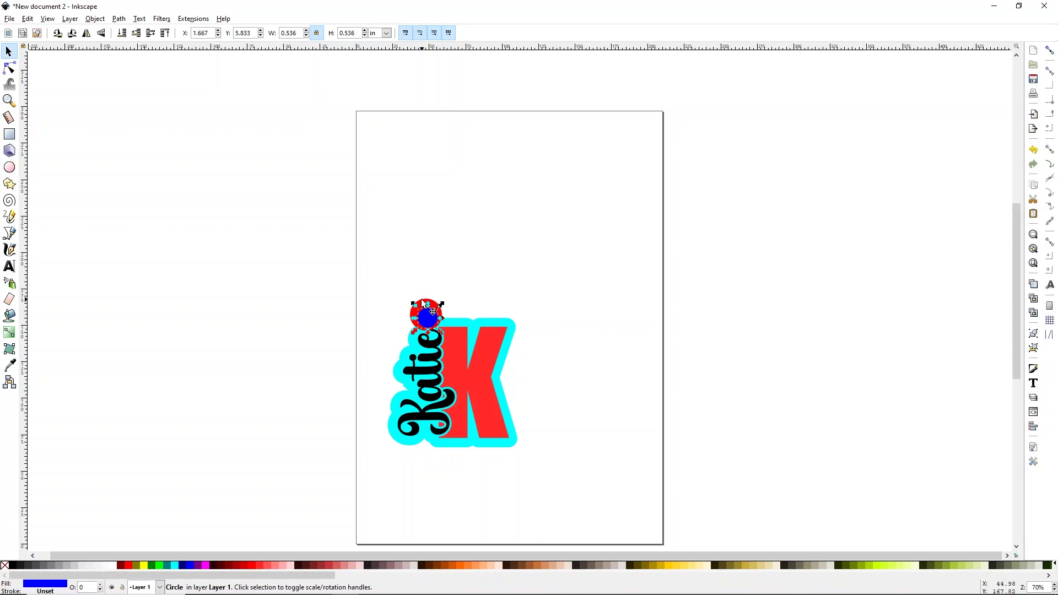
Scale the red circle down to about 0.8 in across around the blue circle
left_click(393, 307)
left_click(427, 303)
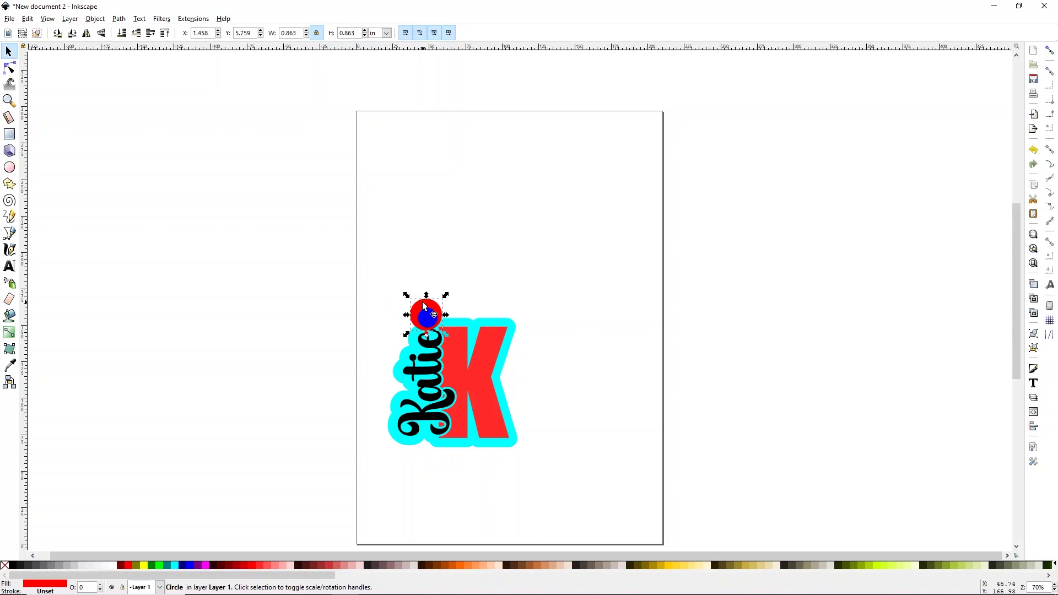
left_click_drag(447, 297, 424, 322)
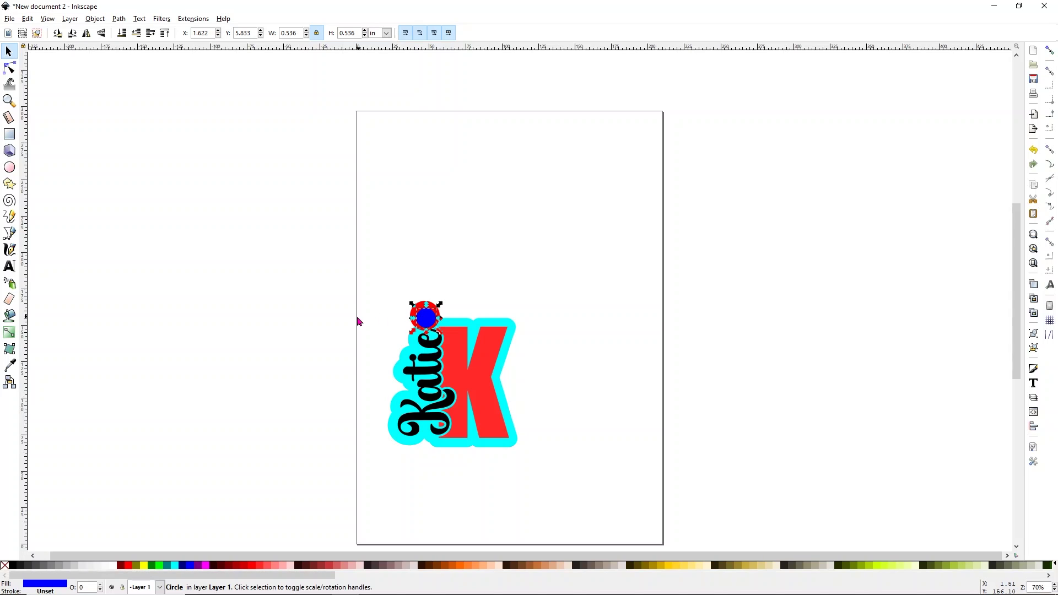
left_click(365, 321)
left_click(440, 322)
left_click(255, 173)
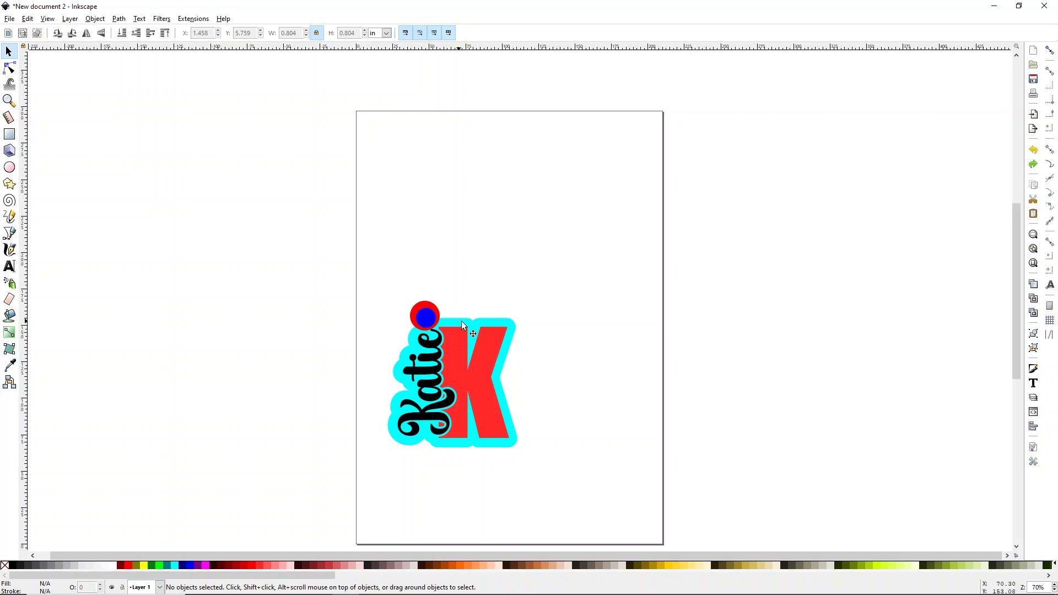
Merge the red circle with the cyan outline using Union to form the keychain's ring tab
left_click(425, 307)
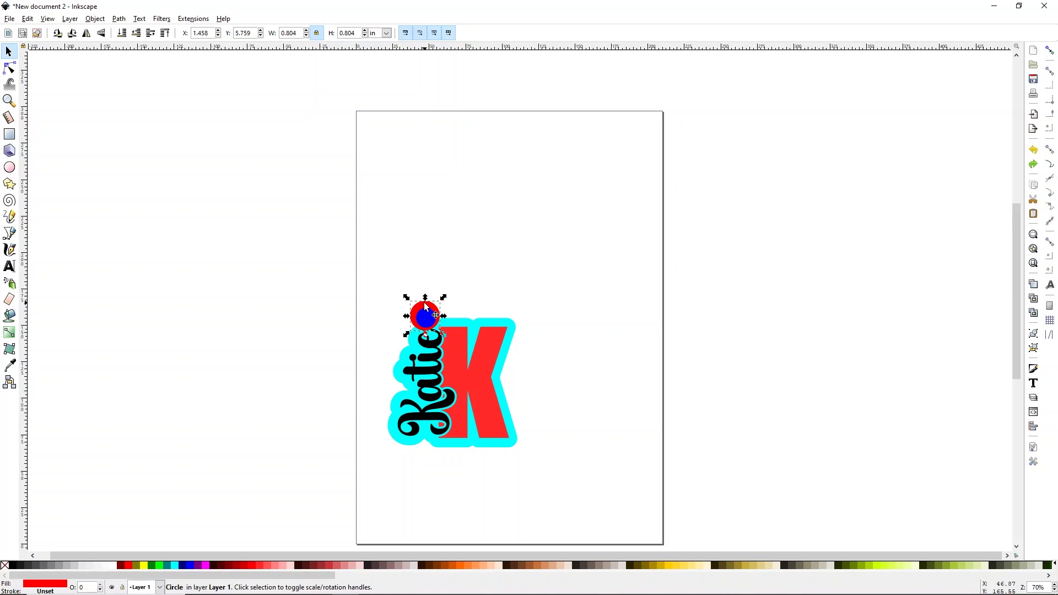
left_click(515, 328, "shift")
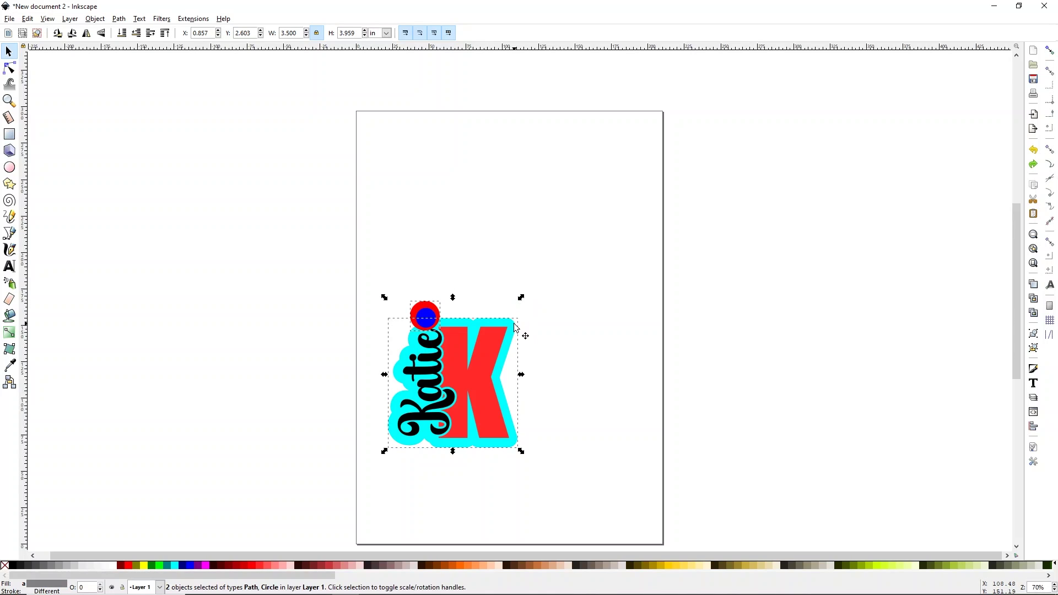
left_click(124, 20)
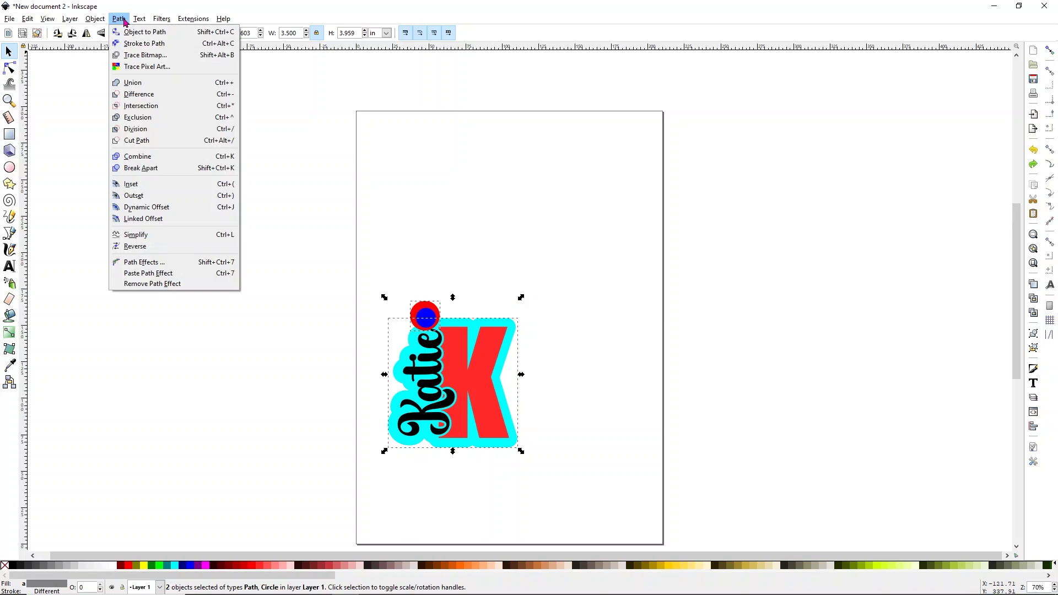
left_click(132, 82)
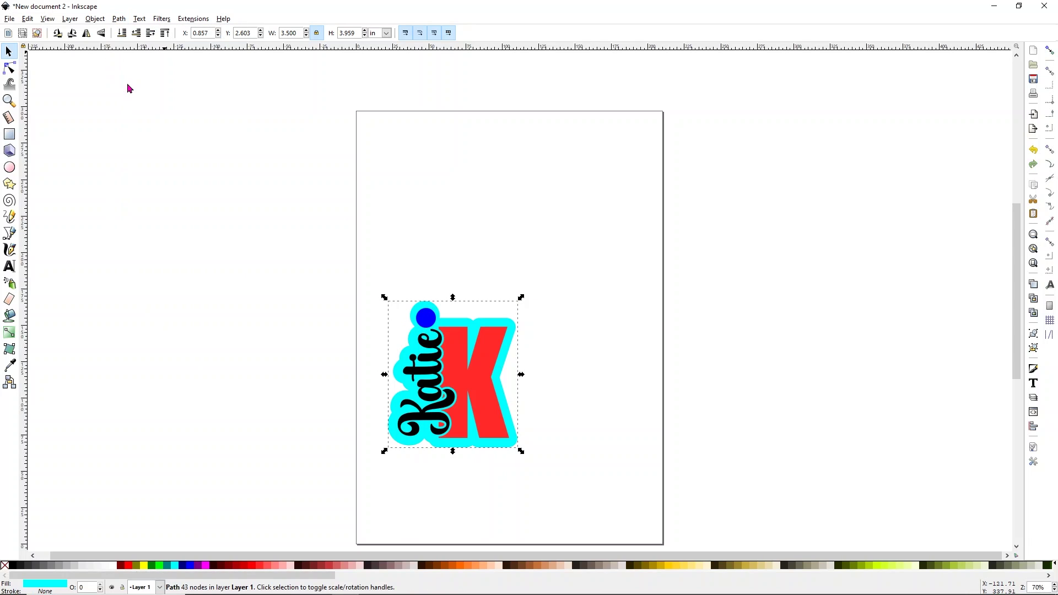
left_click(129, 88)
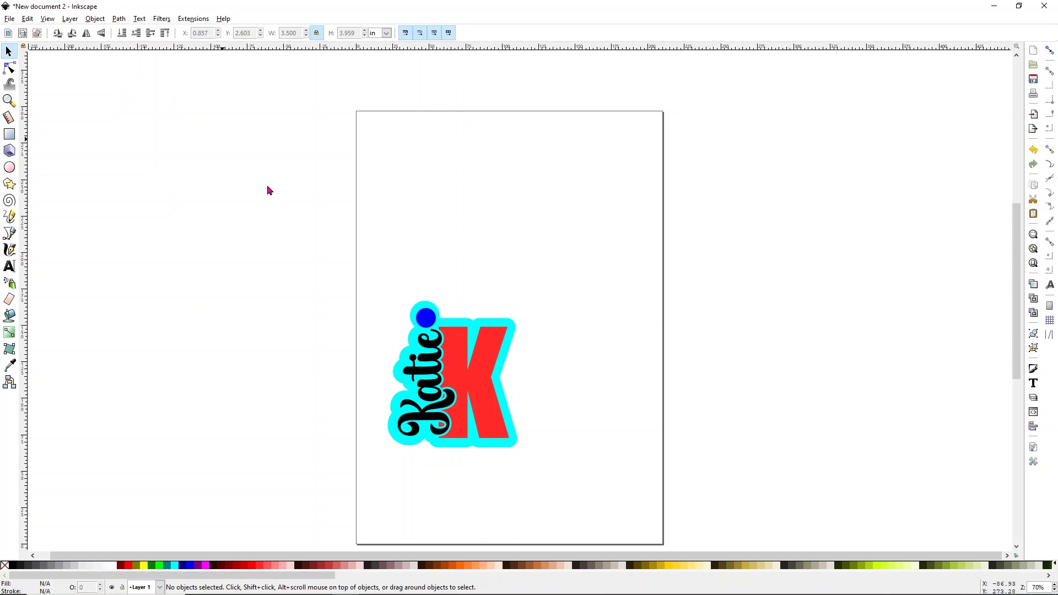
Try to cut the blue circle out of the cyan backing with Difference
left_click(427, 321)
left_click(454, 321, "shift")
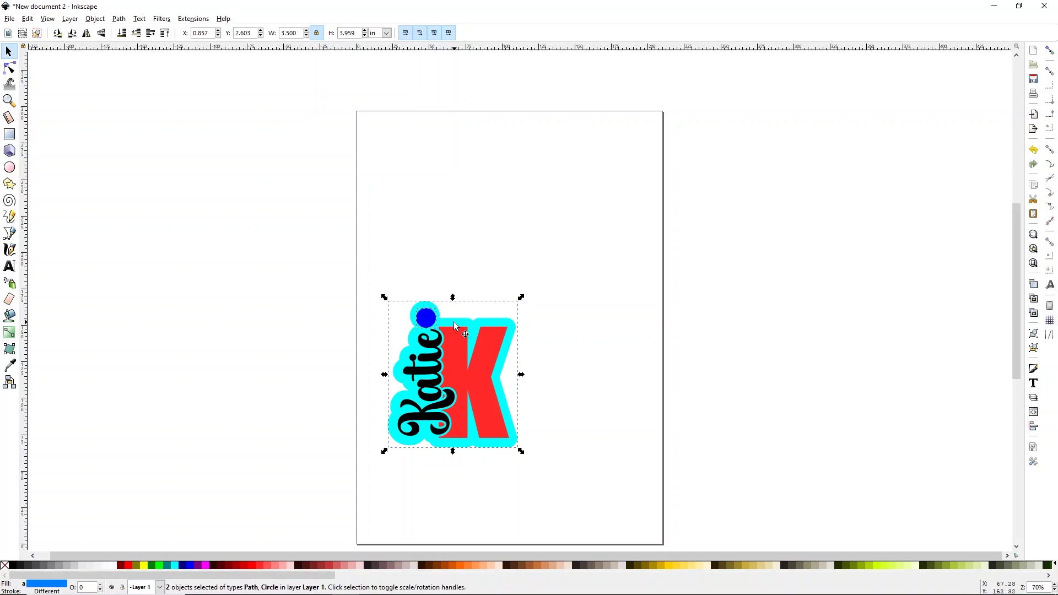
left_click(118, 18)
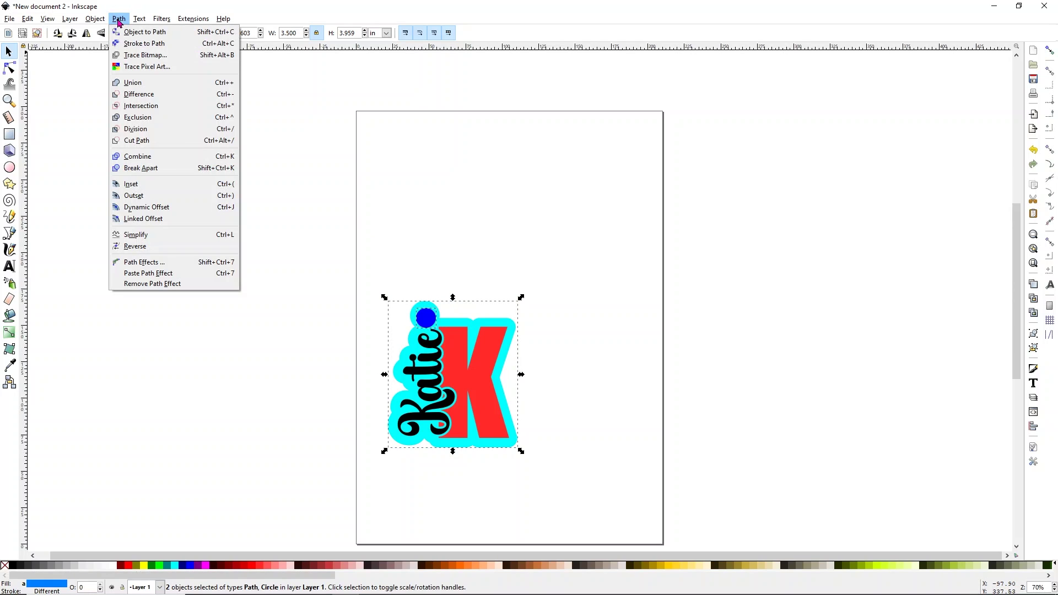
left_click(154, 98)
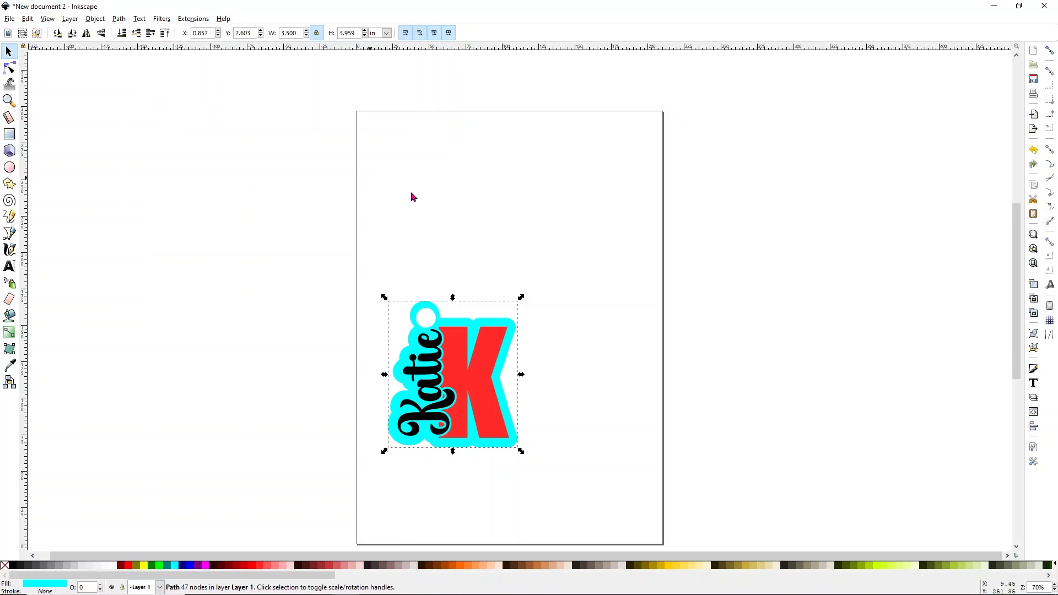
left_click(528, 223)
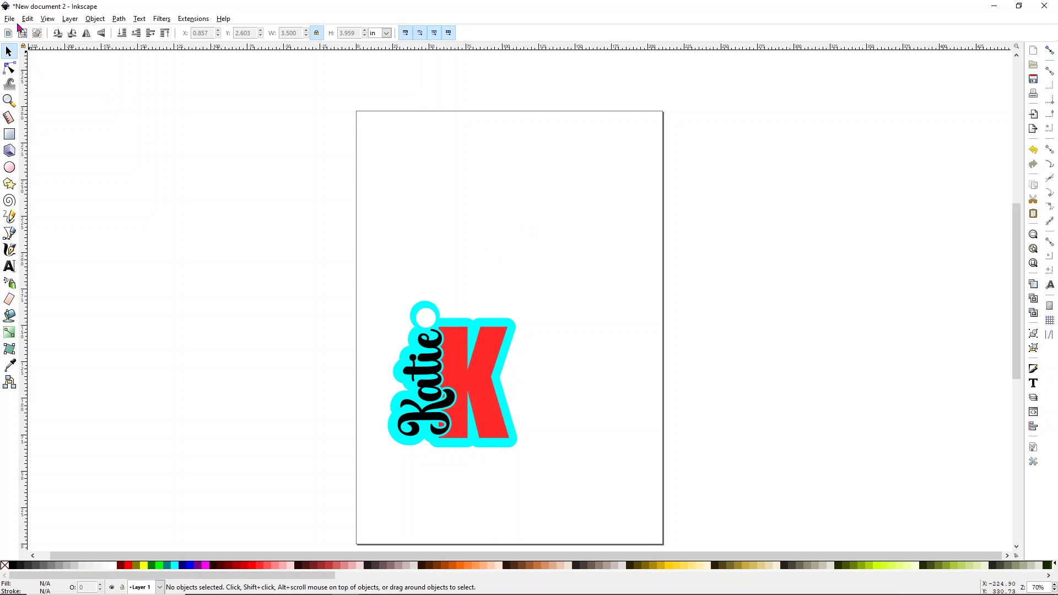
left_click(28, 18)
left_click(49, 31)
Scale the blue circle down to about 0.4 in across and place it in the middle of the ring tab
left_click(430, 321)
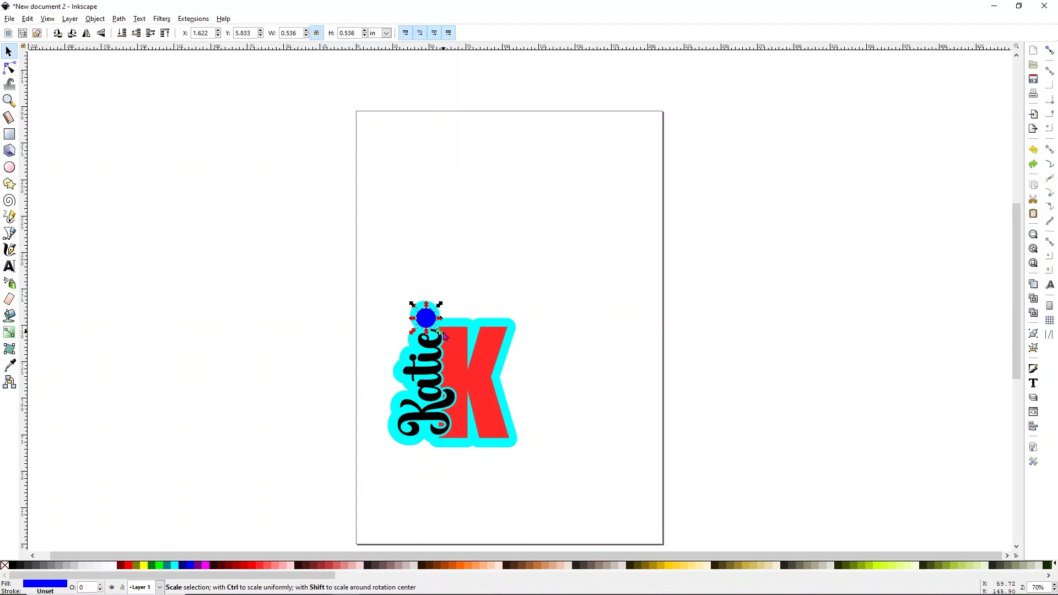
left_click_drag(441, 333, 430, 322)
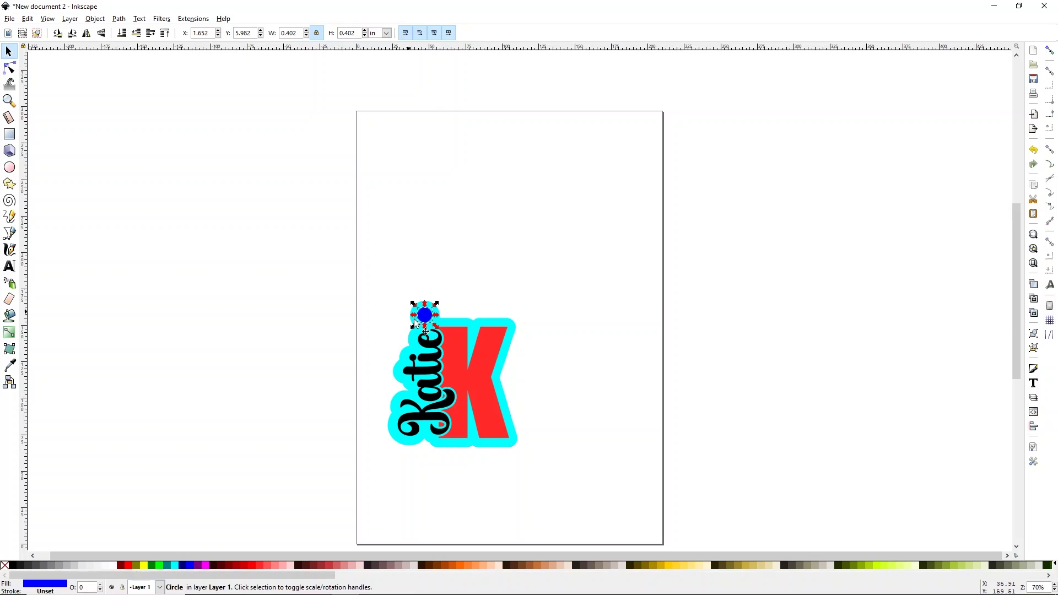
left_click(399, 282)
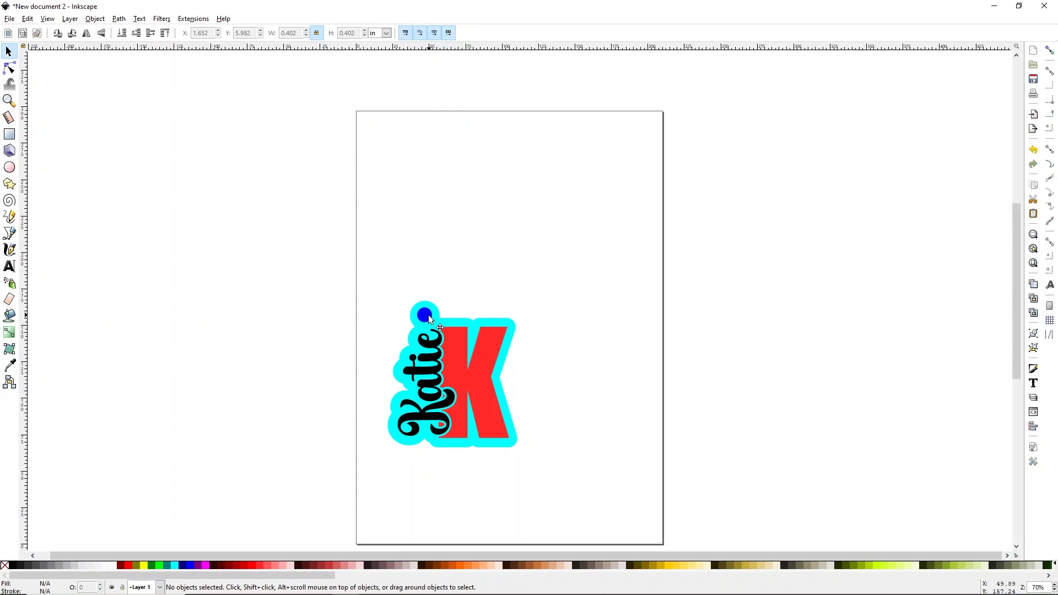
left_click(428, 315)
left_click(399, 256)
left_click(430, 311)
left_click(469, 327, "shift")
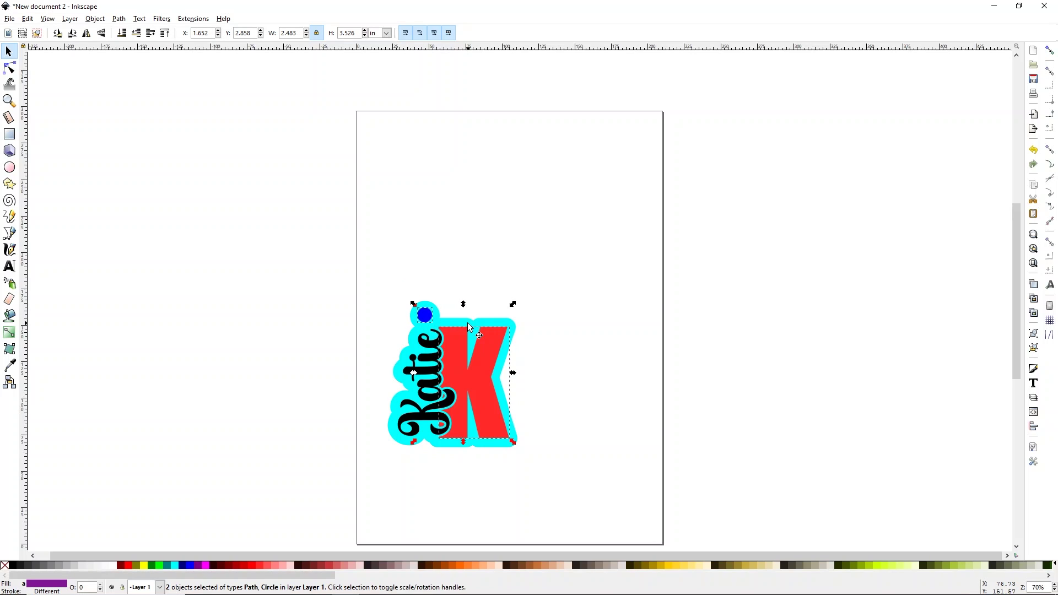
left_click(448, 298)
Subtract the blue circle from the cyan backing with Difference to make the ring hole, and check the whole design's size
left_click(425, 314)
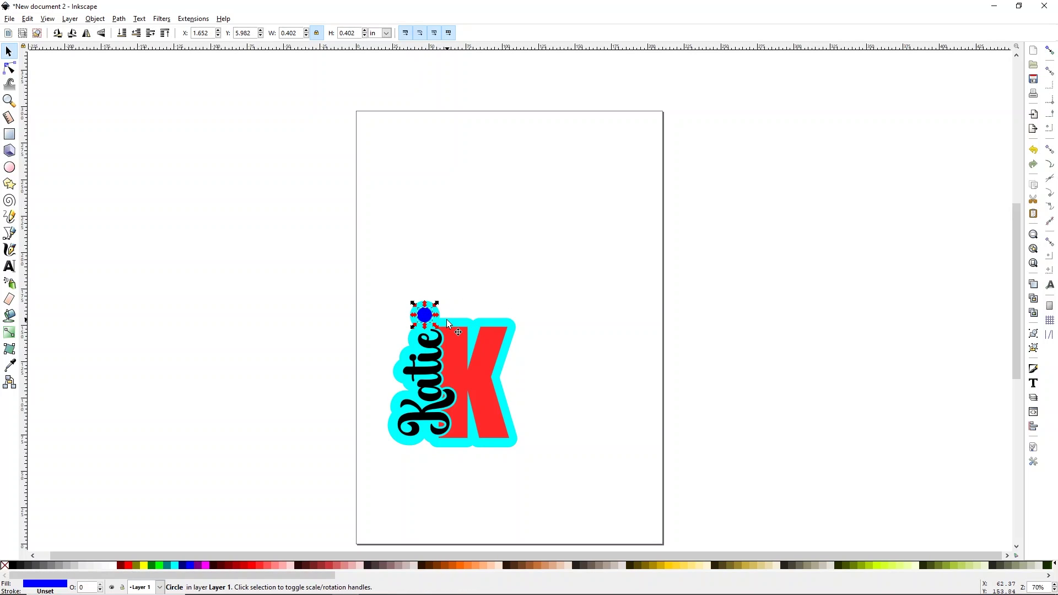
left_click(446, 319, "shift")
left_click(118, 20)
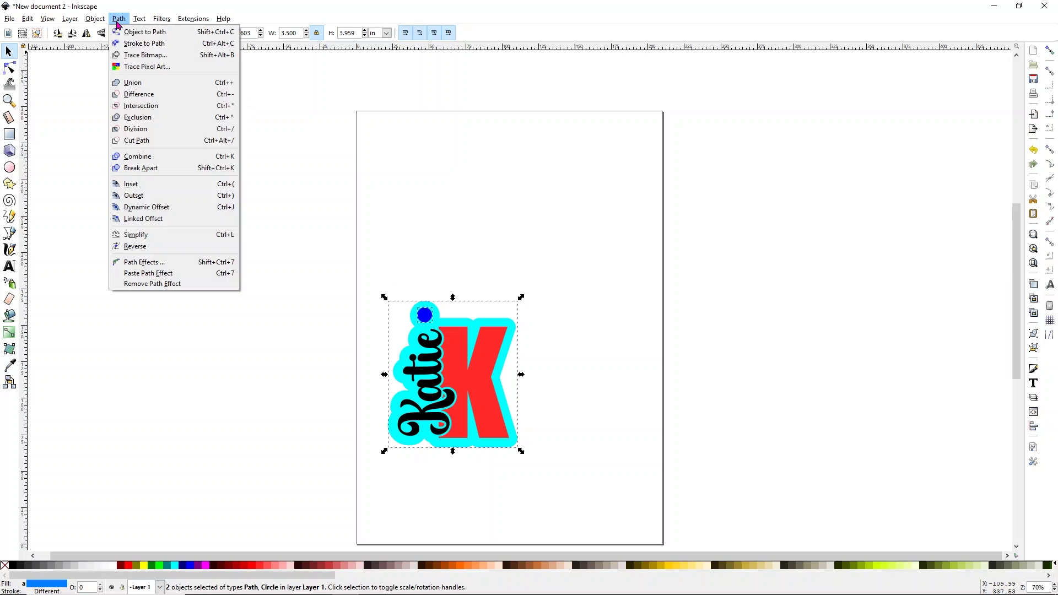
left_click(138, 94)
key("Escape")
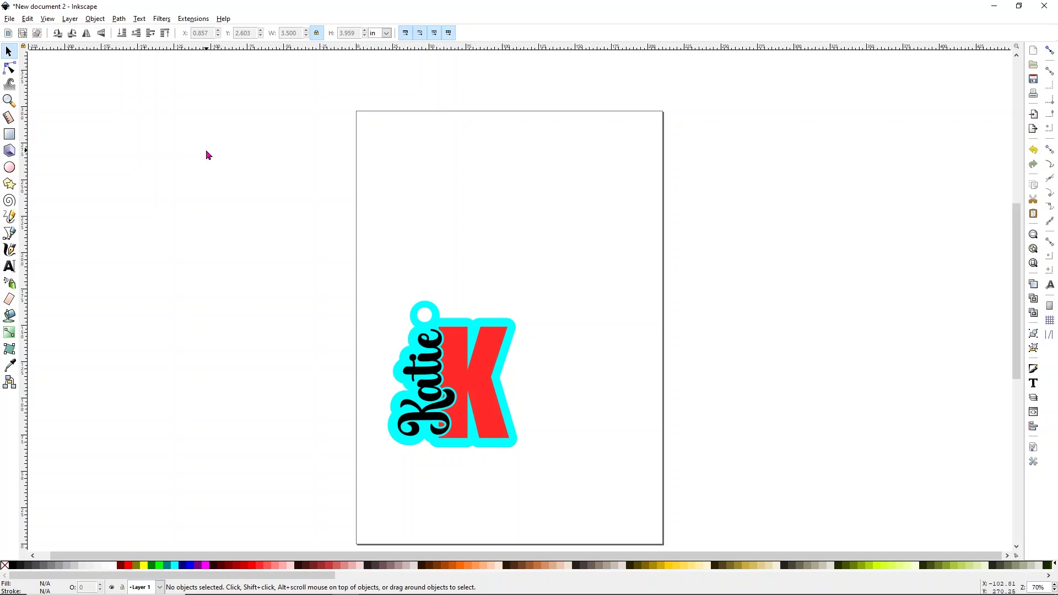
left_click_drag(310, 189, 569, 463)
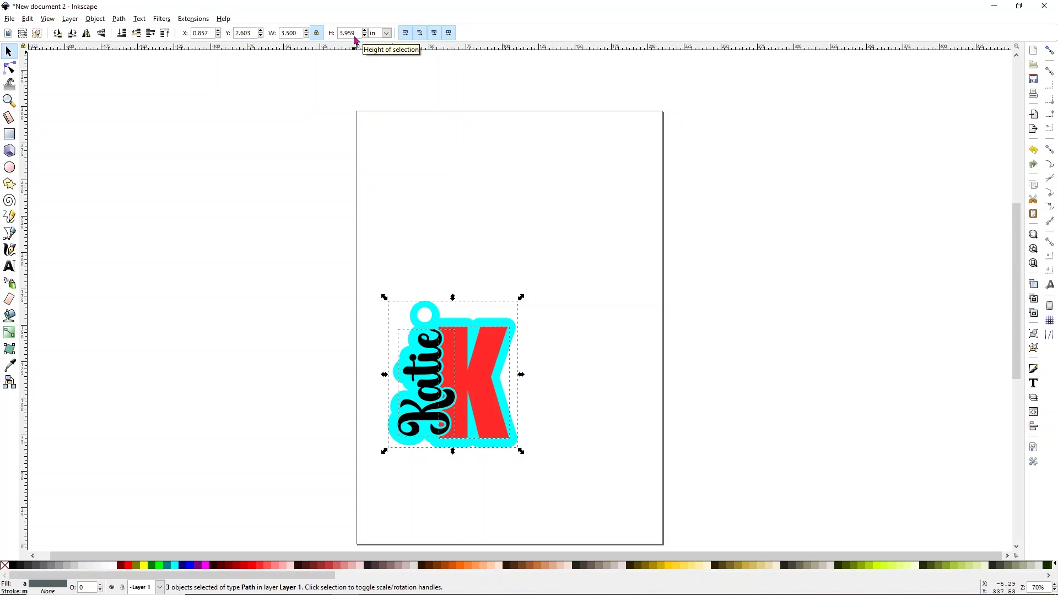
left_click(256, 296)
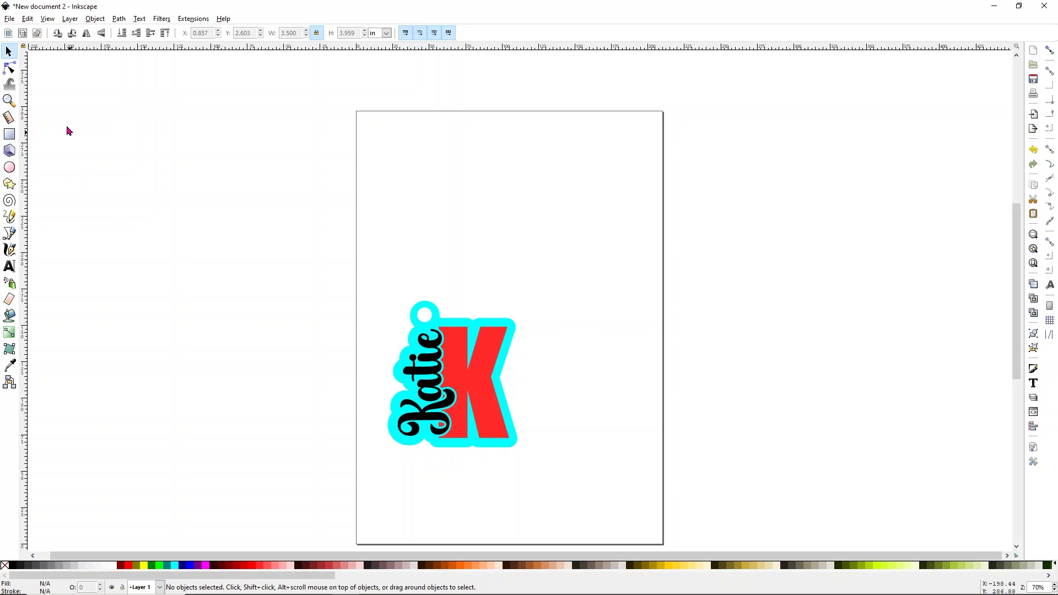
Save the design as an Inkscape SVG in the glowforge folder, named with the script name followed by "keychain"
left_click(10, 20)
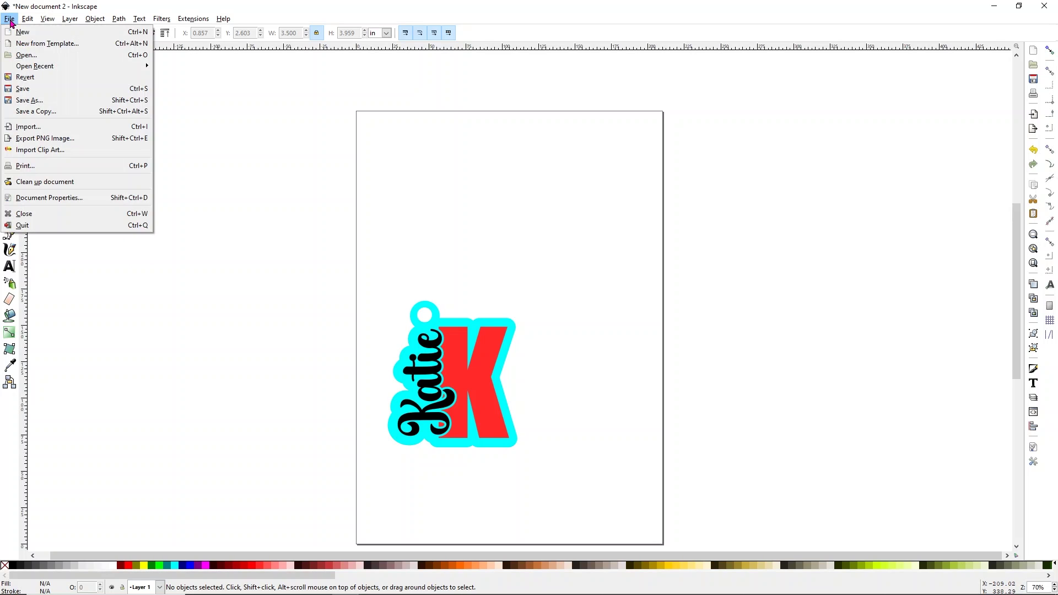
left_click(33, 100)
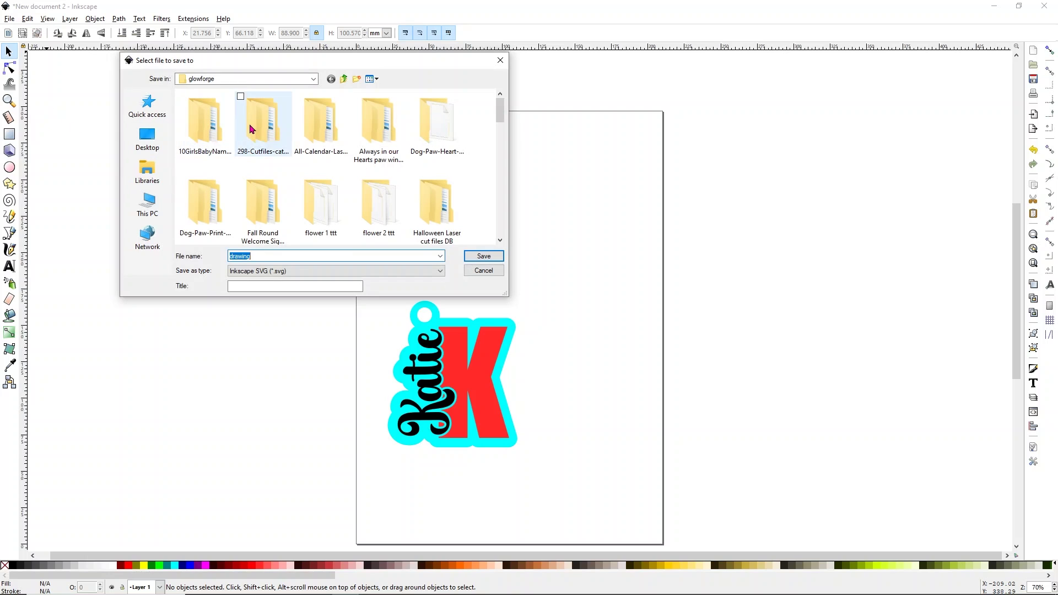
type("katie")
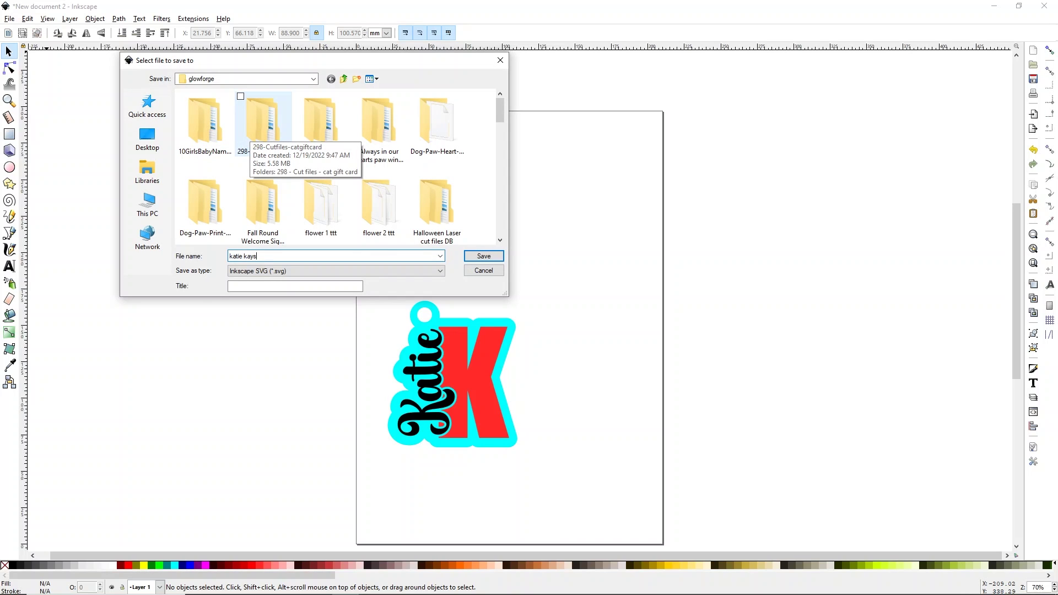
type(" keychain")
key("Return")
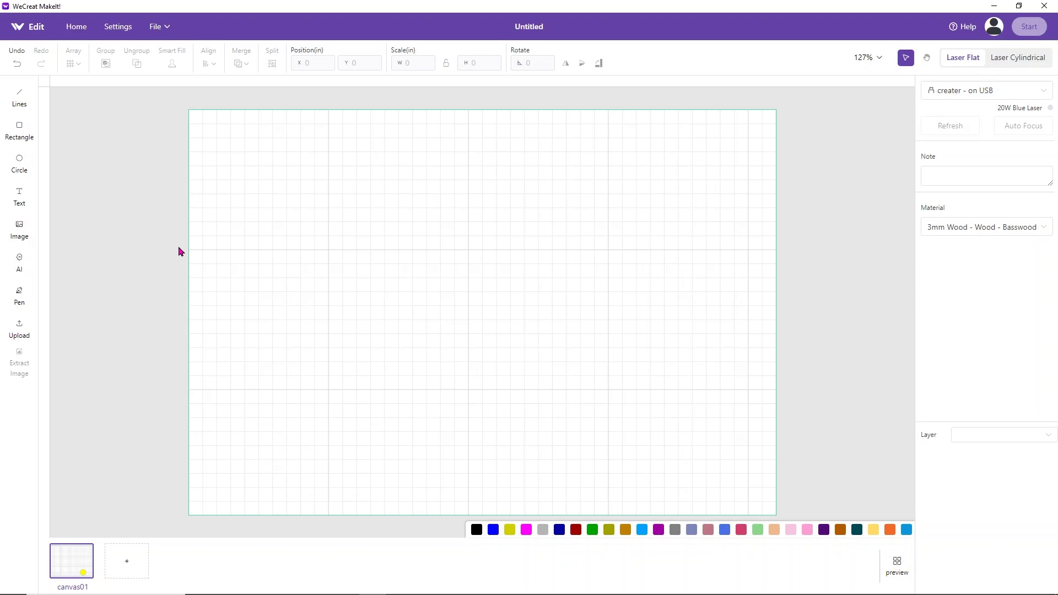
Switch to WeCreat MakeIt! and bring the saved keychain SVG from the glowforge folder onto the blank canvas
key("alt+Tab")
scroll(718, 329, "down", 1)
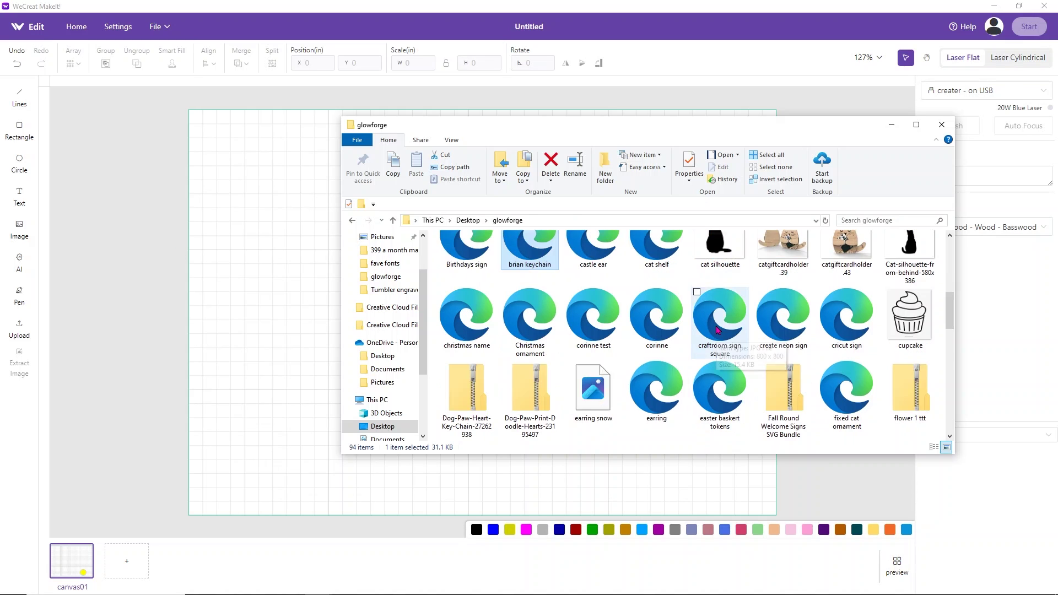
scroll(718, 329, "down", 1)
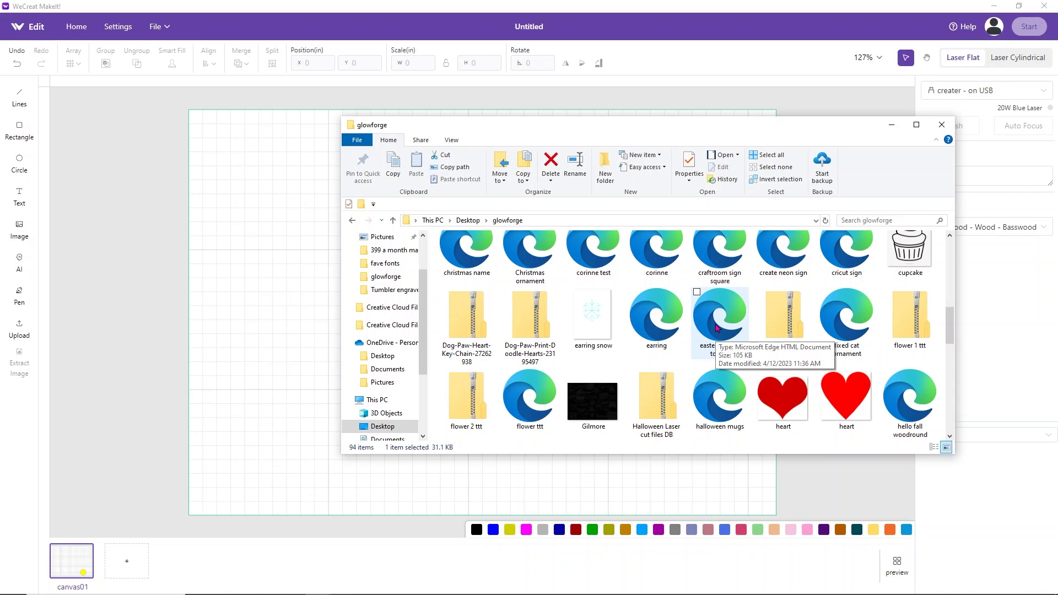
scroll(717, 327, "down", 1)
left_click(720, 384)
left_click_drag(720, 384, 305, 309)
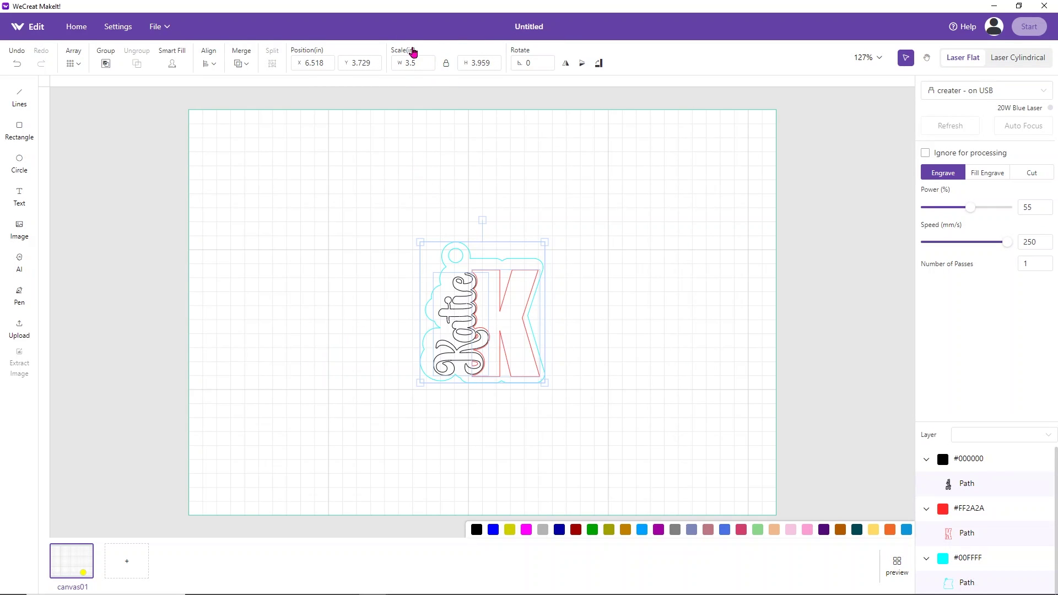
scroll(526, 318, "up", 5)
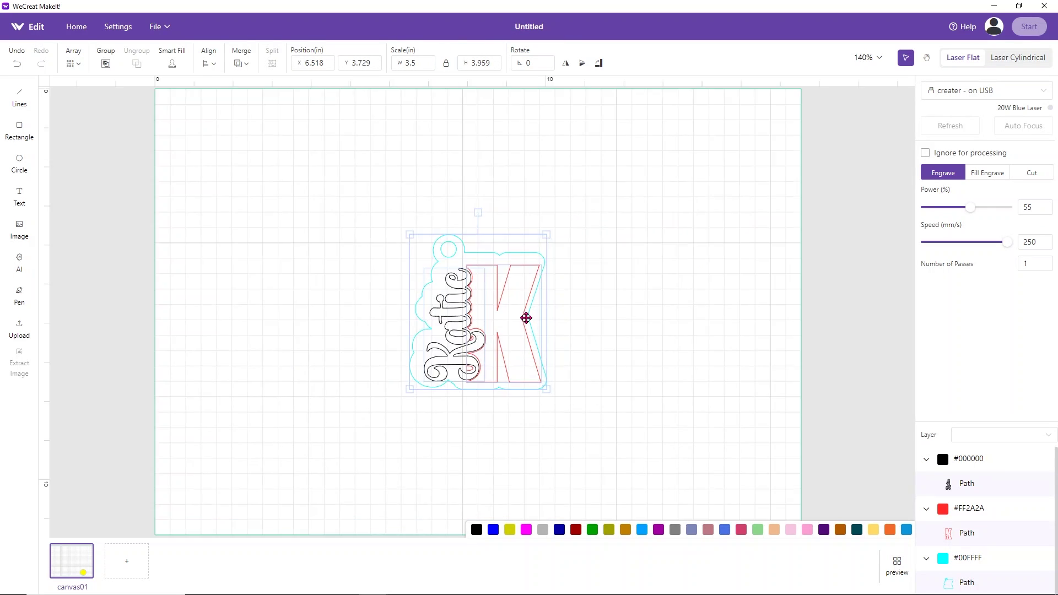
scroll(526, 318, "up", 3)
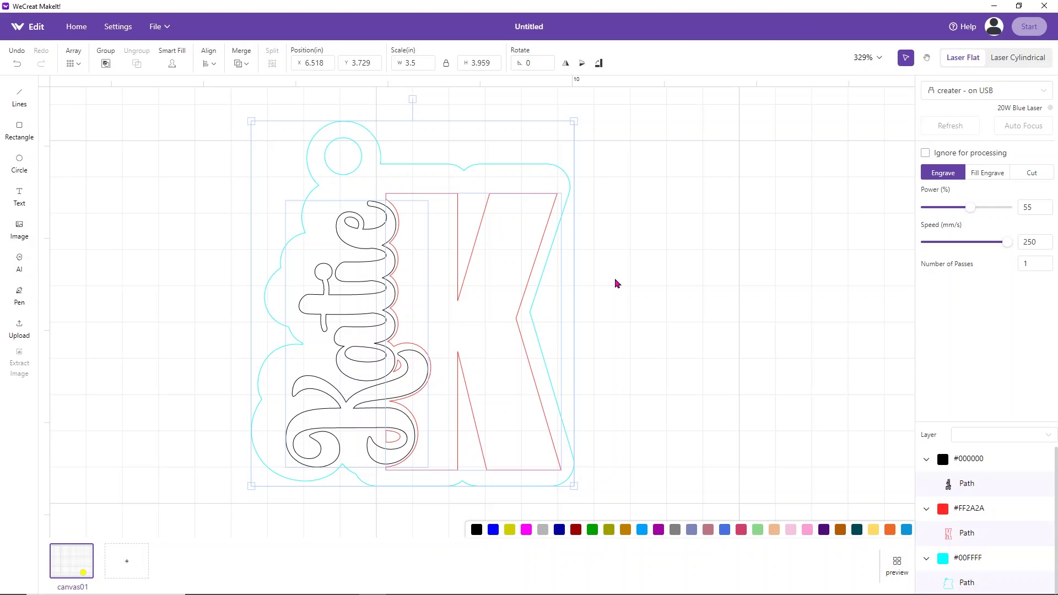
left_click(676, 275)
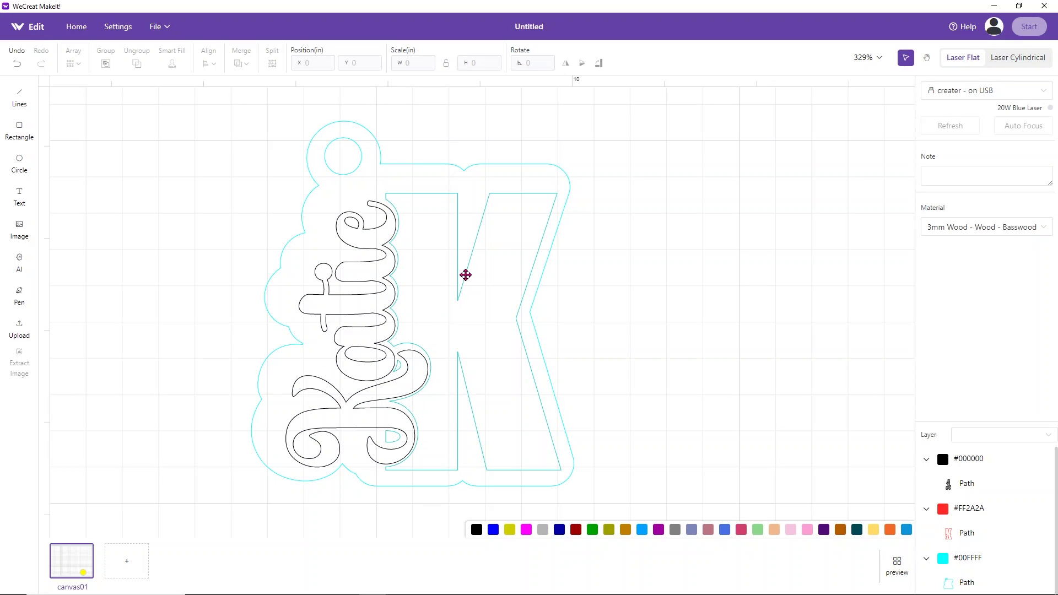
Shift the red K and the script name slightly up and to the left inside the cyan backing
left_click_drag(487, 282, 484, 278)
left_click_drag(352, 353, 349, 319)
Turn on Auto Alignment and try repositioning the script name over the K with it
left_click(127, 28)
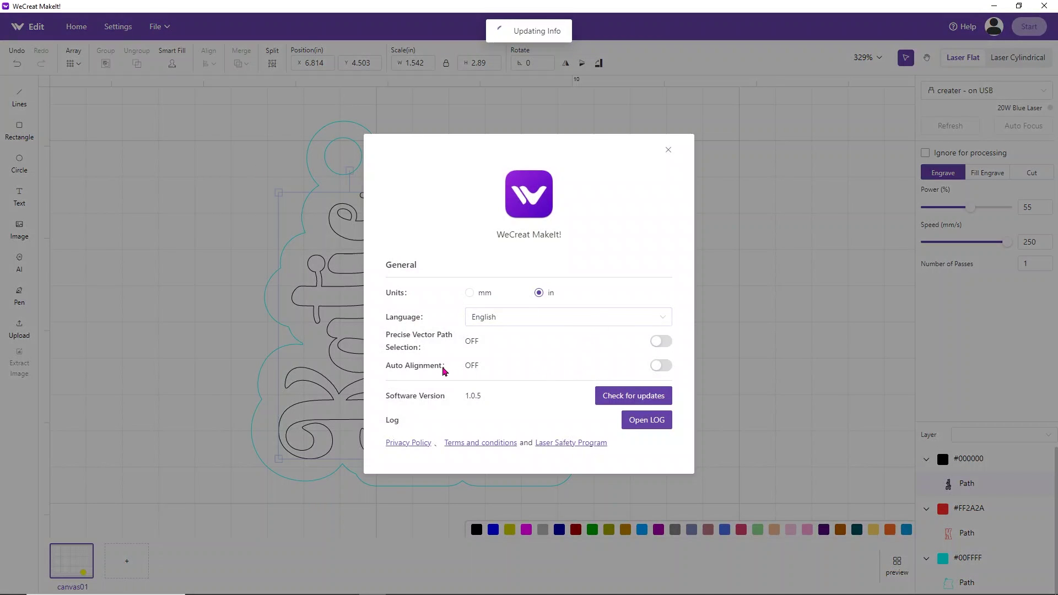
left_click(661, 366)
left_click(669, 151)
left_click_drag(326, 368, 349, 369)
left_click_drag(352, 369, 352, 365)
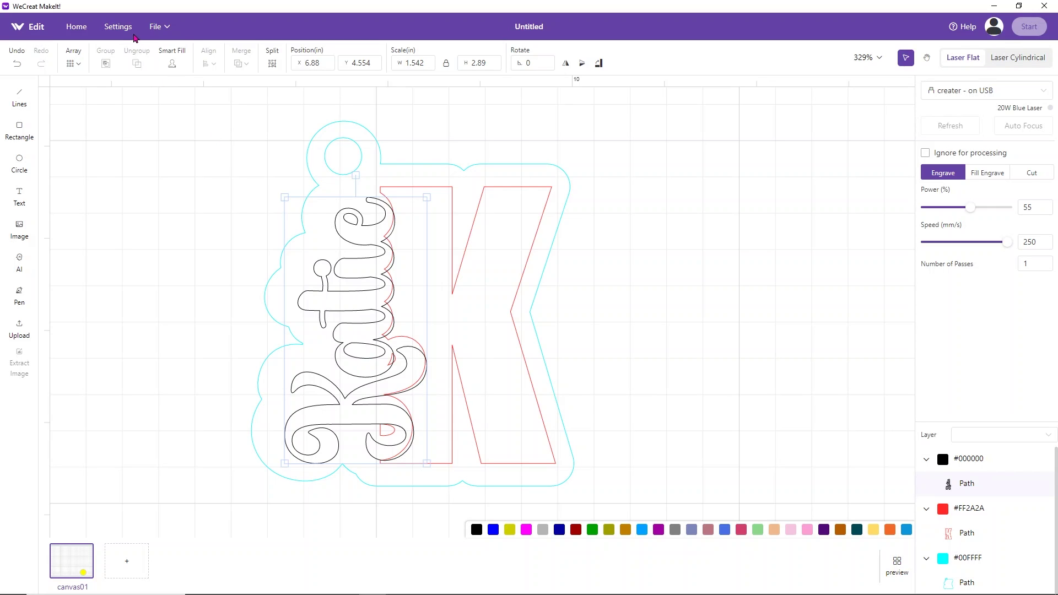
Turn Auto Alignment off and move the script name freely until it sits evenly in the K's cutout
left_click(125, 29)
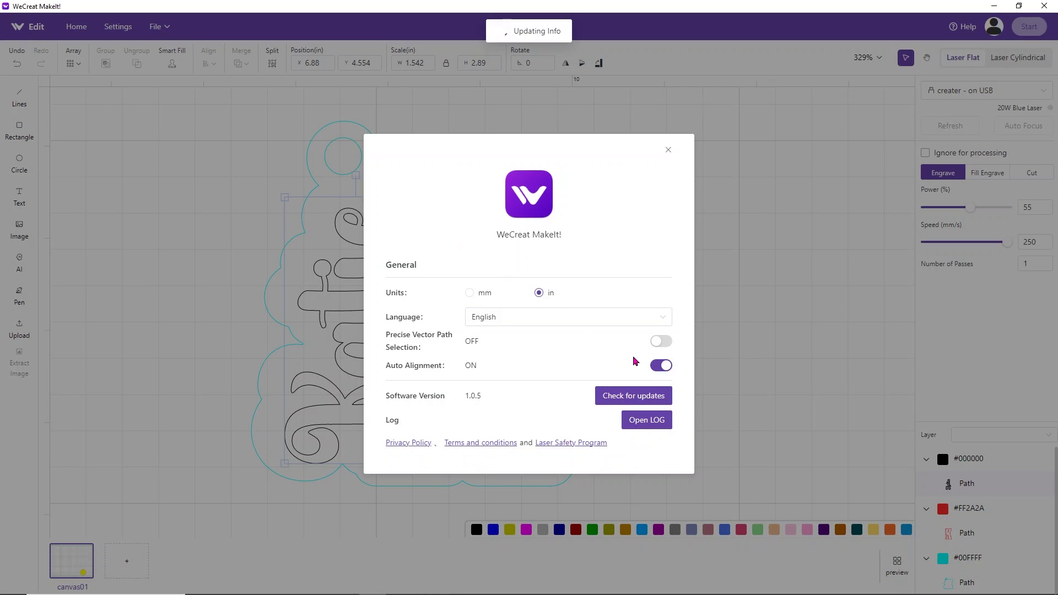
left_click(664, 365)
left_click(668, 150)
left_click_drag(362, 343, 360, 332)
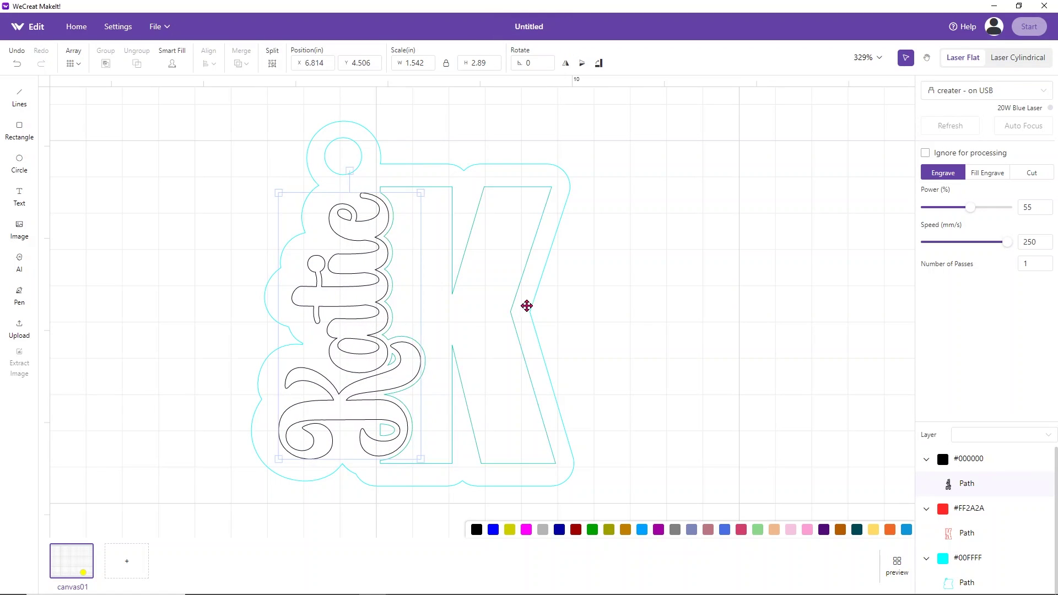
left_click(592, 298)
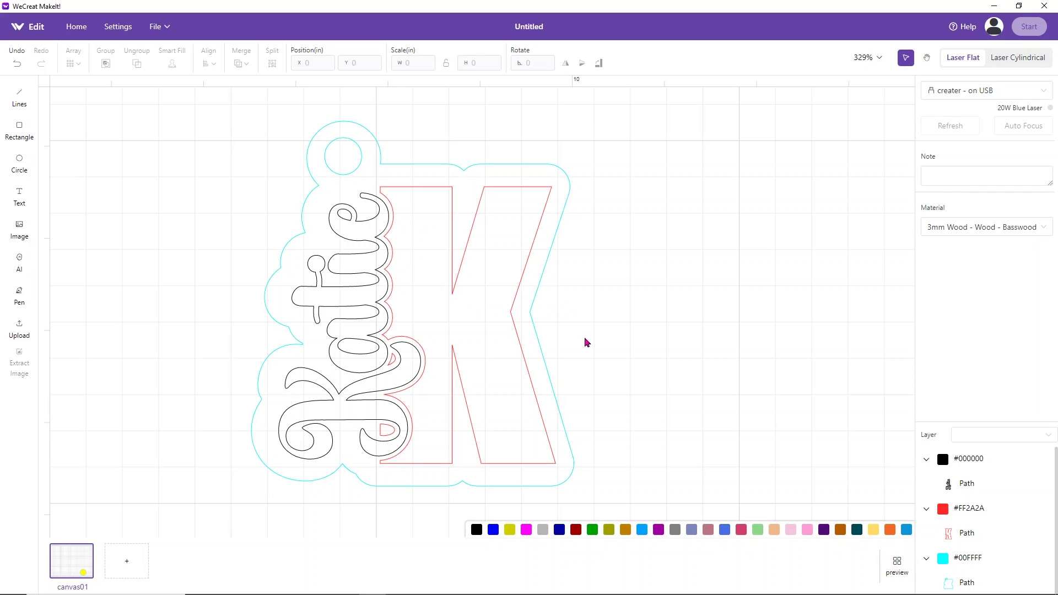
Set the black script name layer and the red K layer to Fill Engrave
left_click(968, 466)
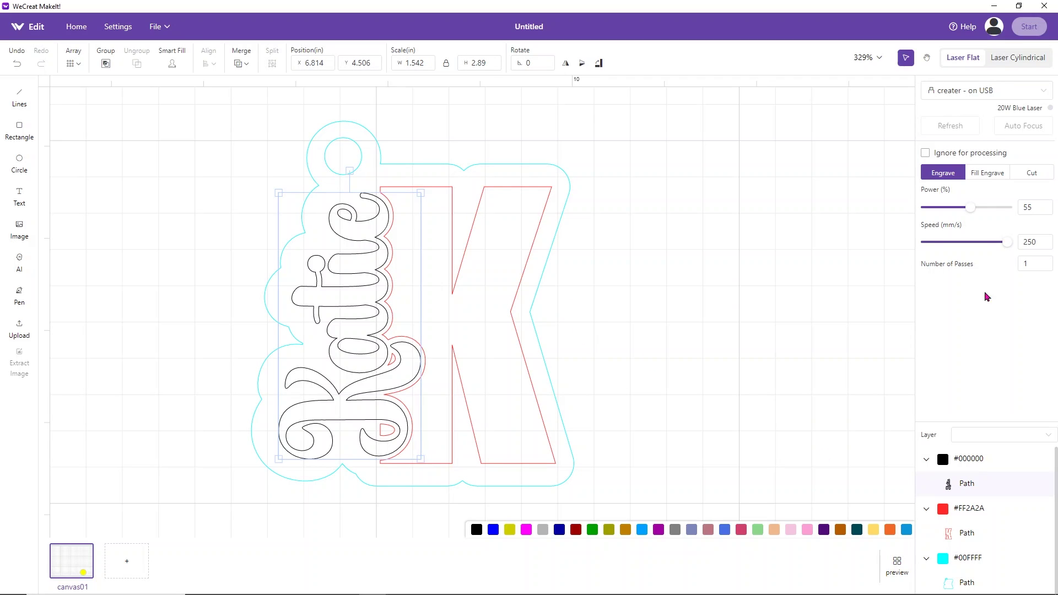
left_click(994, 176)
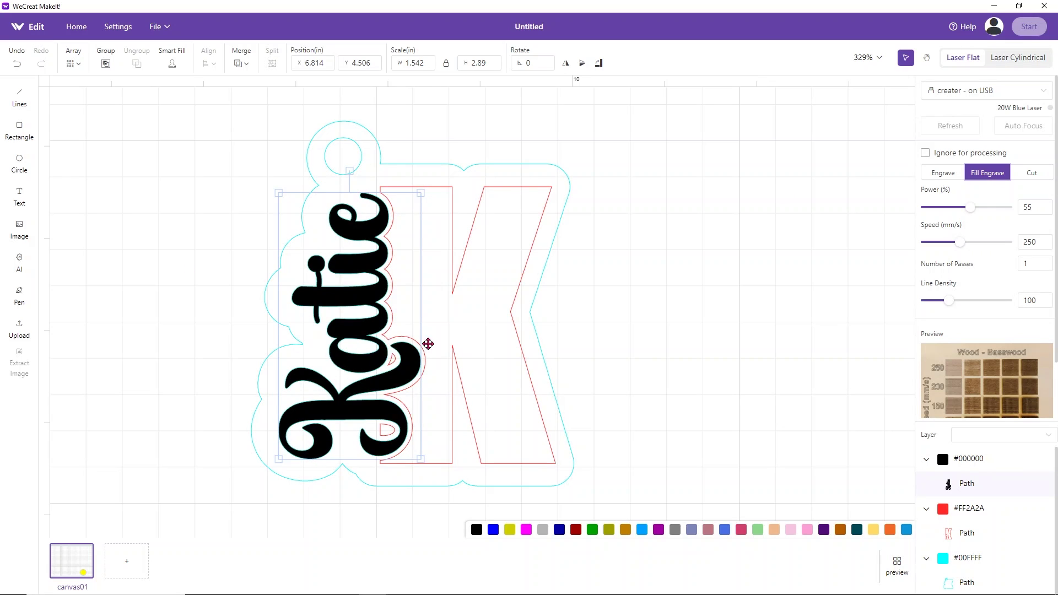
left_click(974, 511)
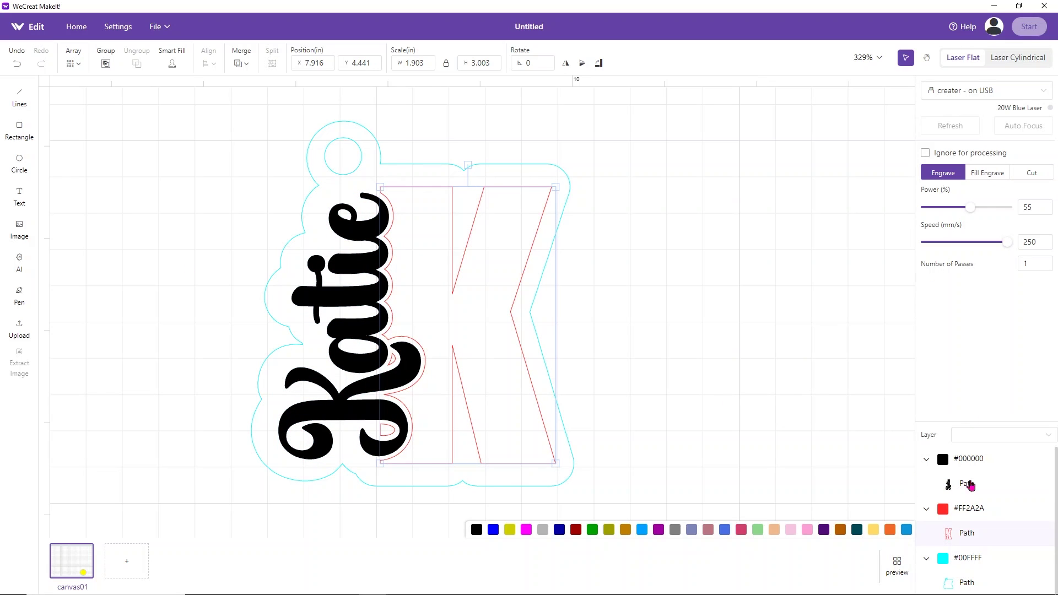
left_click(982, 175)
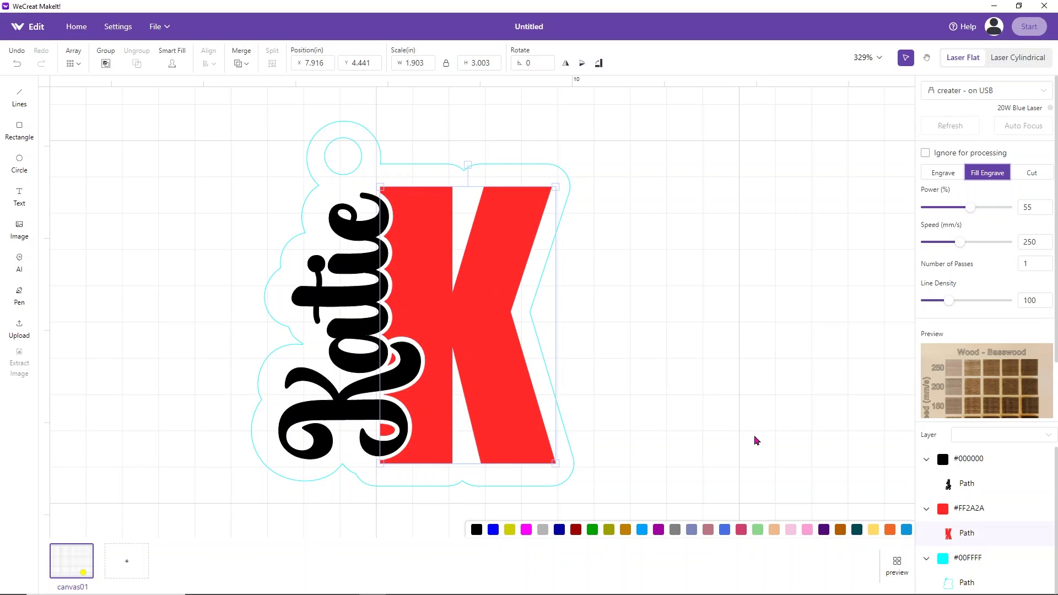
Set the cyan backing outline and its ring hole to Cut
scroll(908, 423, "down", 2)
left_click(964, 556)
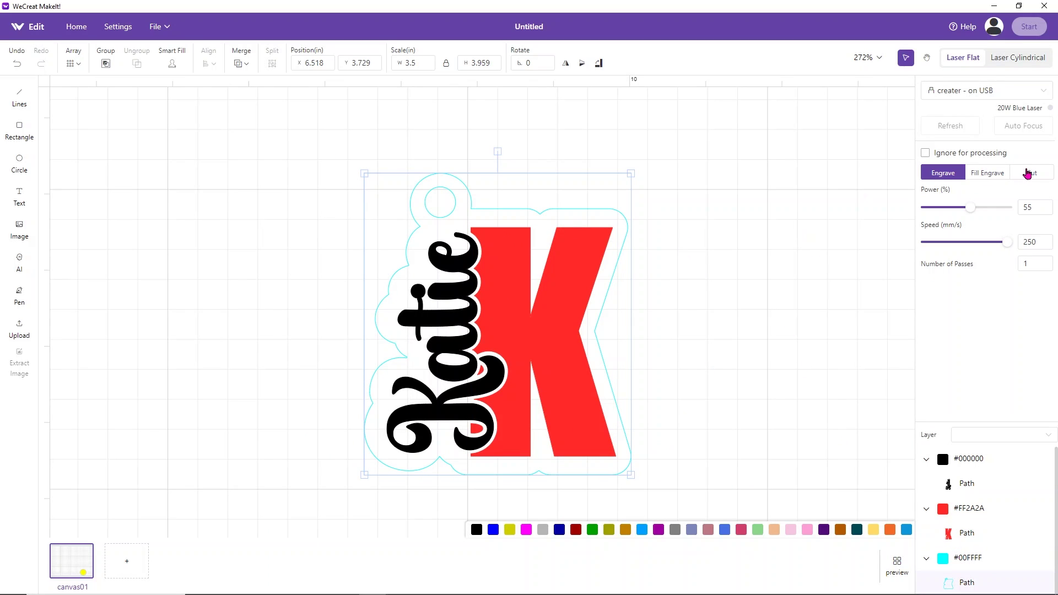
left_click(1027, 174)
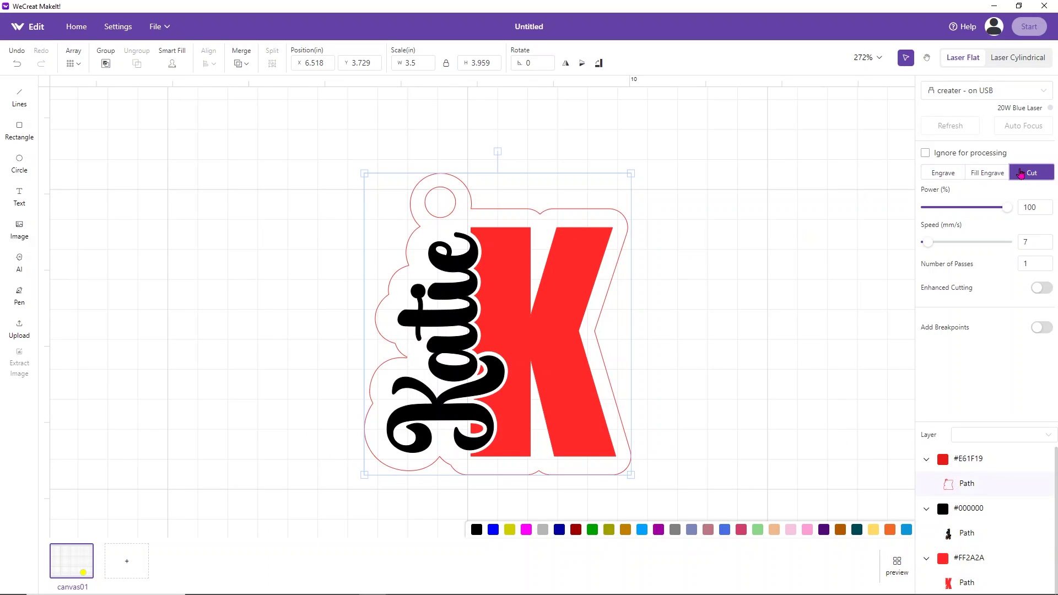
left_click(773, 216)
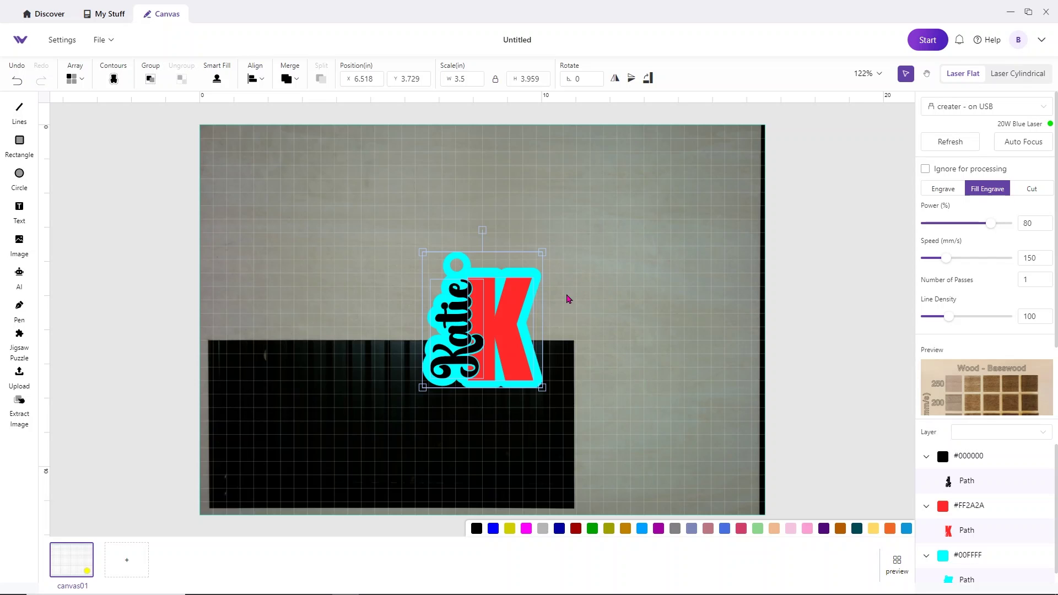
Place the whole design on the free wood at about X 11.35, Y 7.08 in and check the name and K layers' engraving settings
left_click_drag(476, 322, 644, 435)
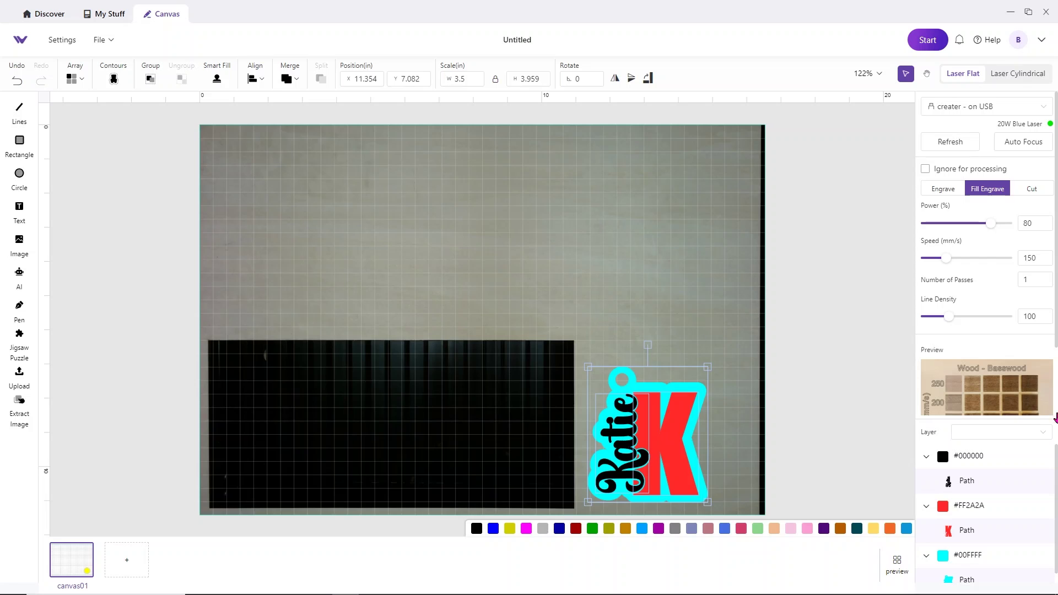
left_click(973, 462)
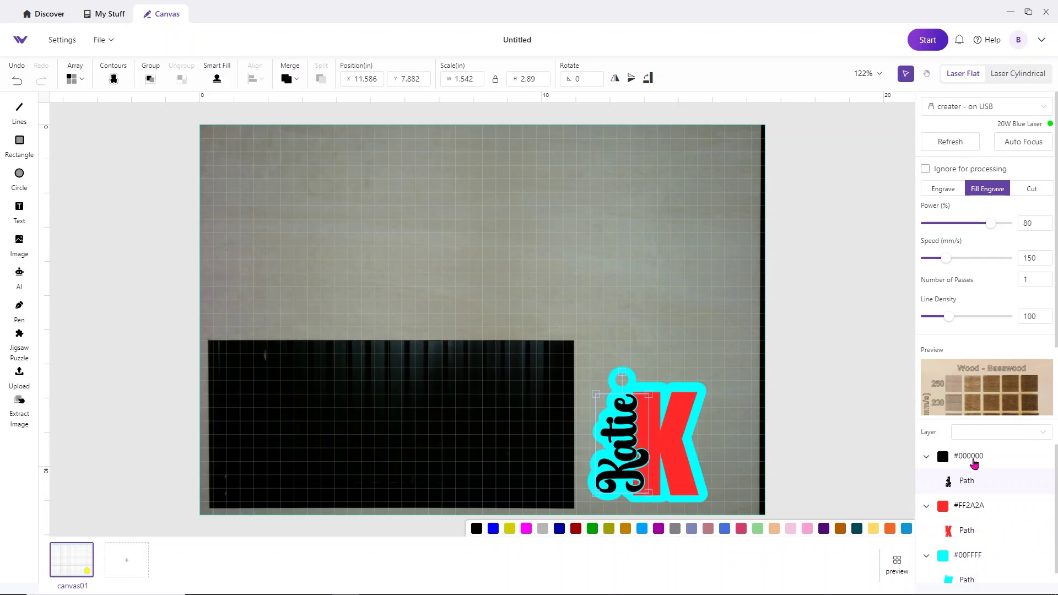
left_click(976, 510)
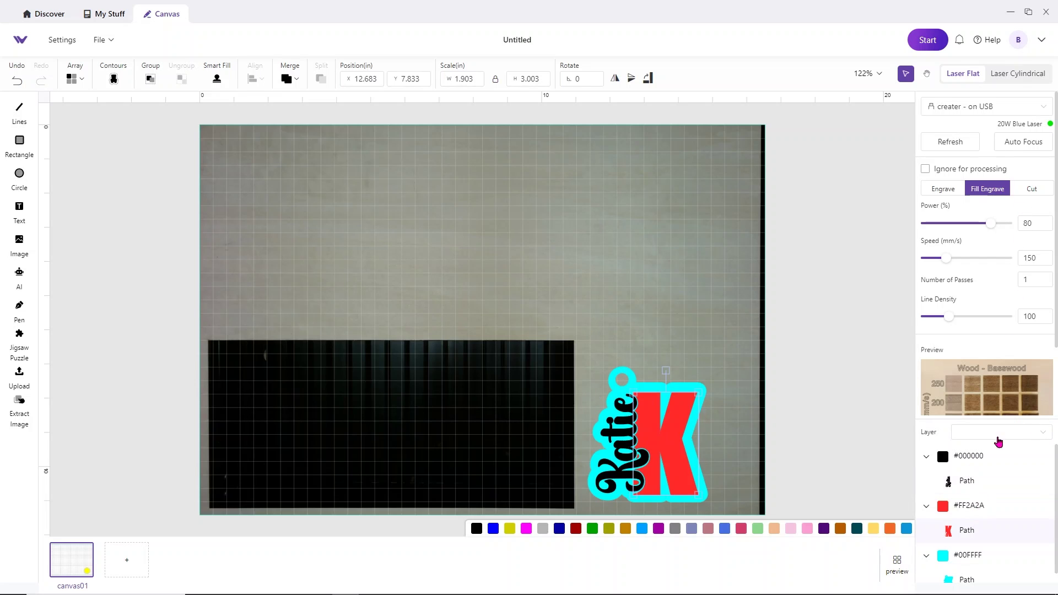
Change the cyan backing layer of the repositioned design from Fill Engrave to Cut
scroll(986, 525, "down", 1)
left_click(980, 543)
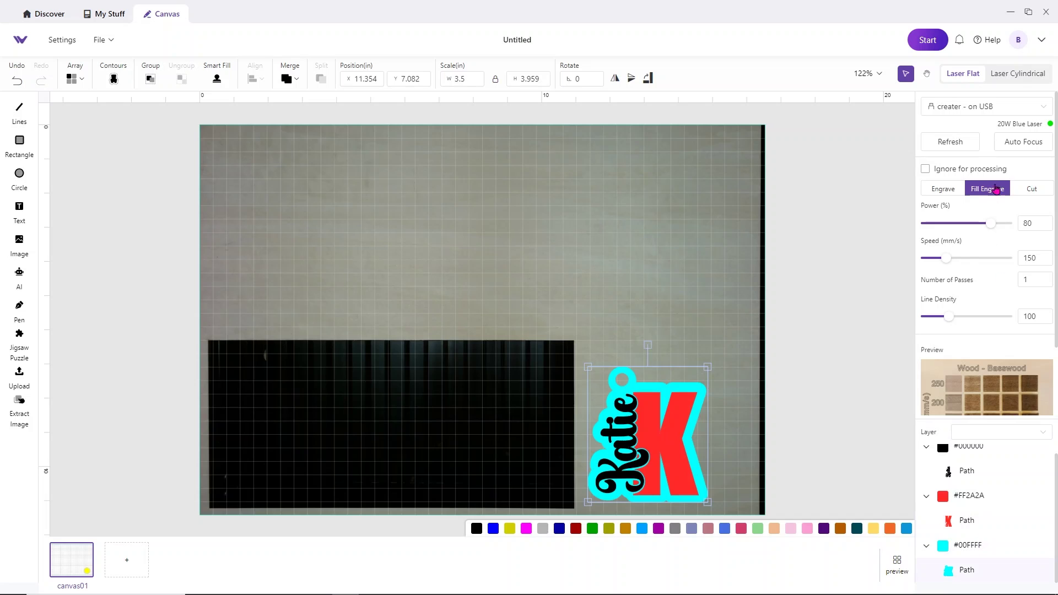
left_click(1032, 189)
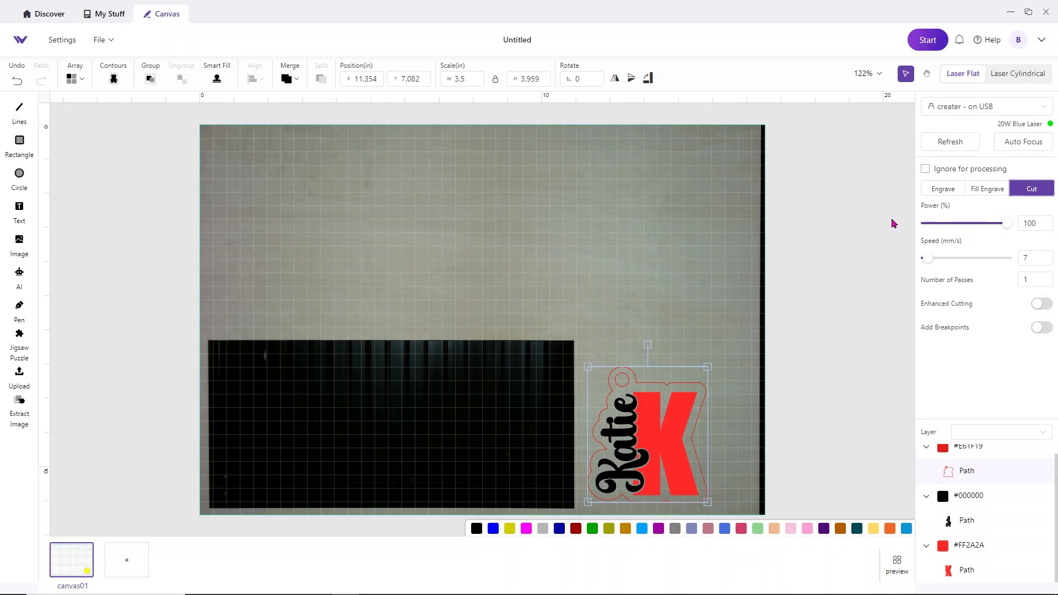
Run Auto Focus on the material and start the laser job with nothing selected
left_click(1014, 143)
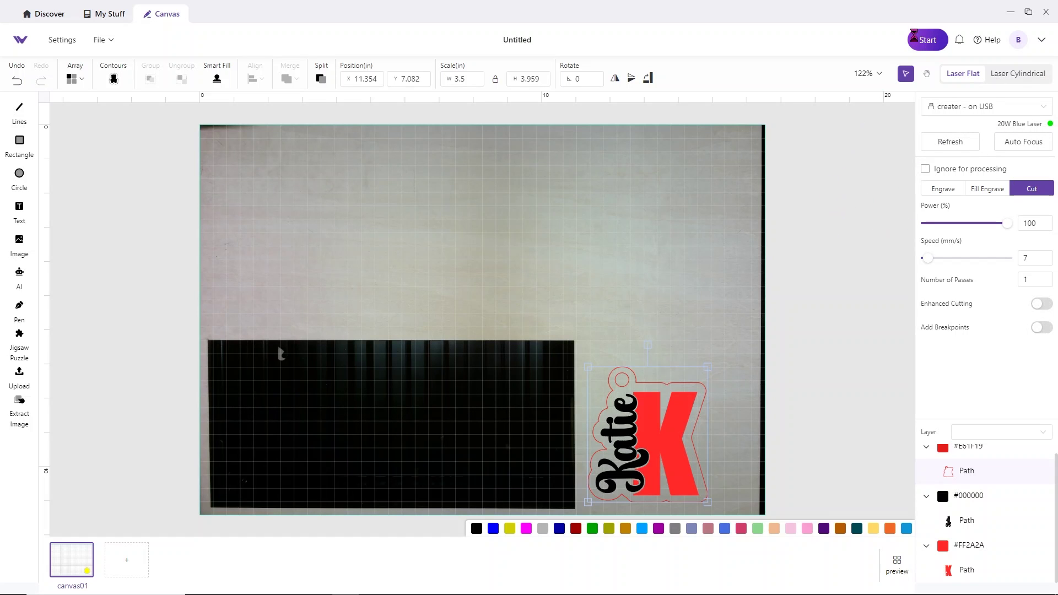
left_click(854, 114)
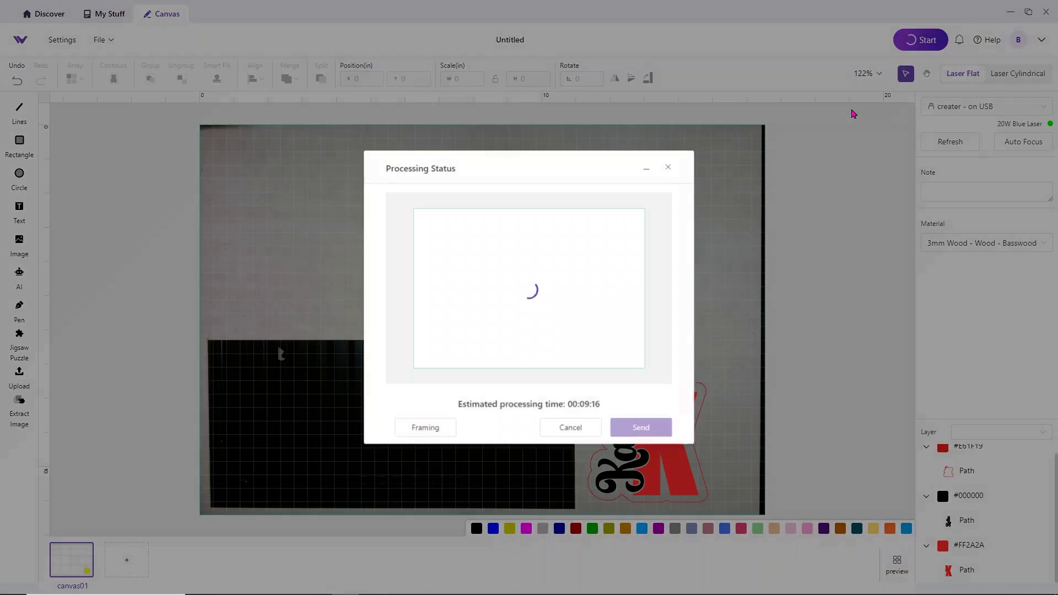